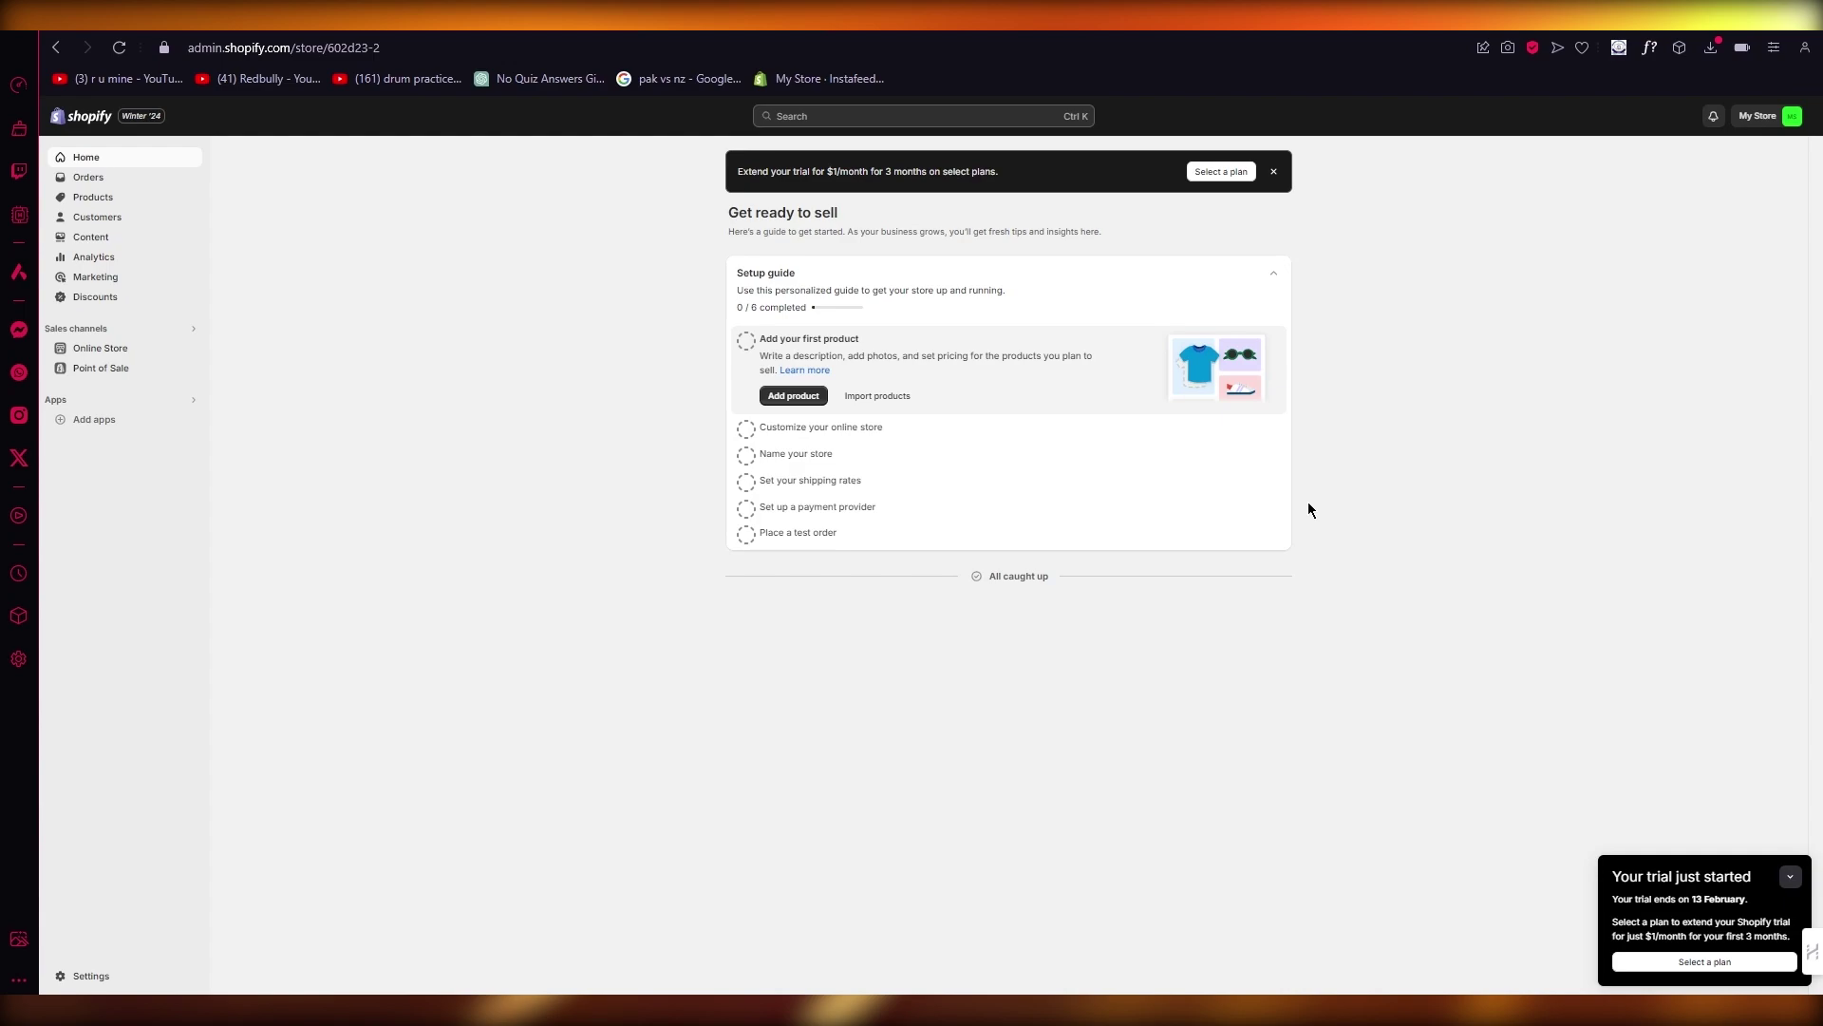
Step: Dismiss the trial-extension offer banner on the Shopify admin Home page
click(1273, 173)
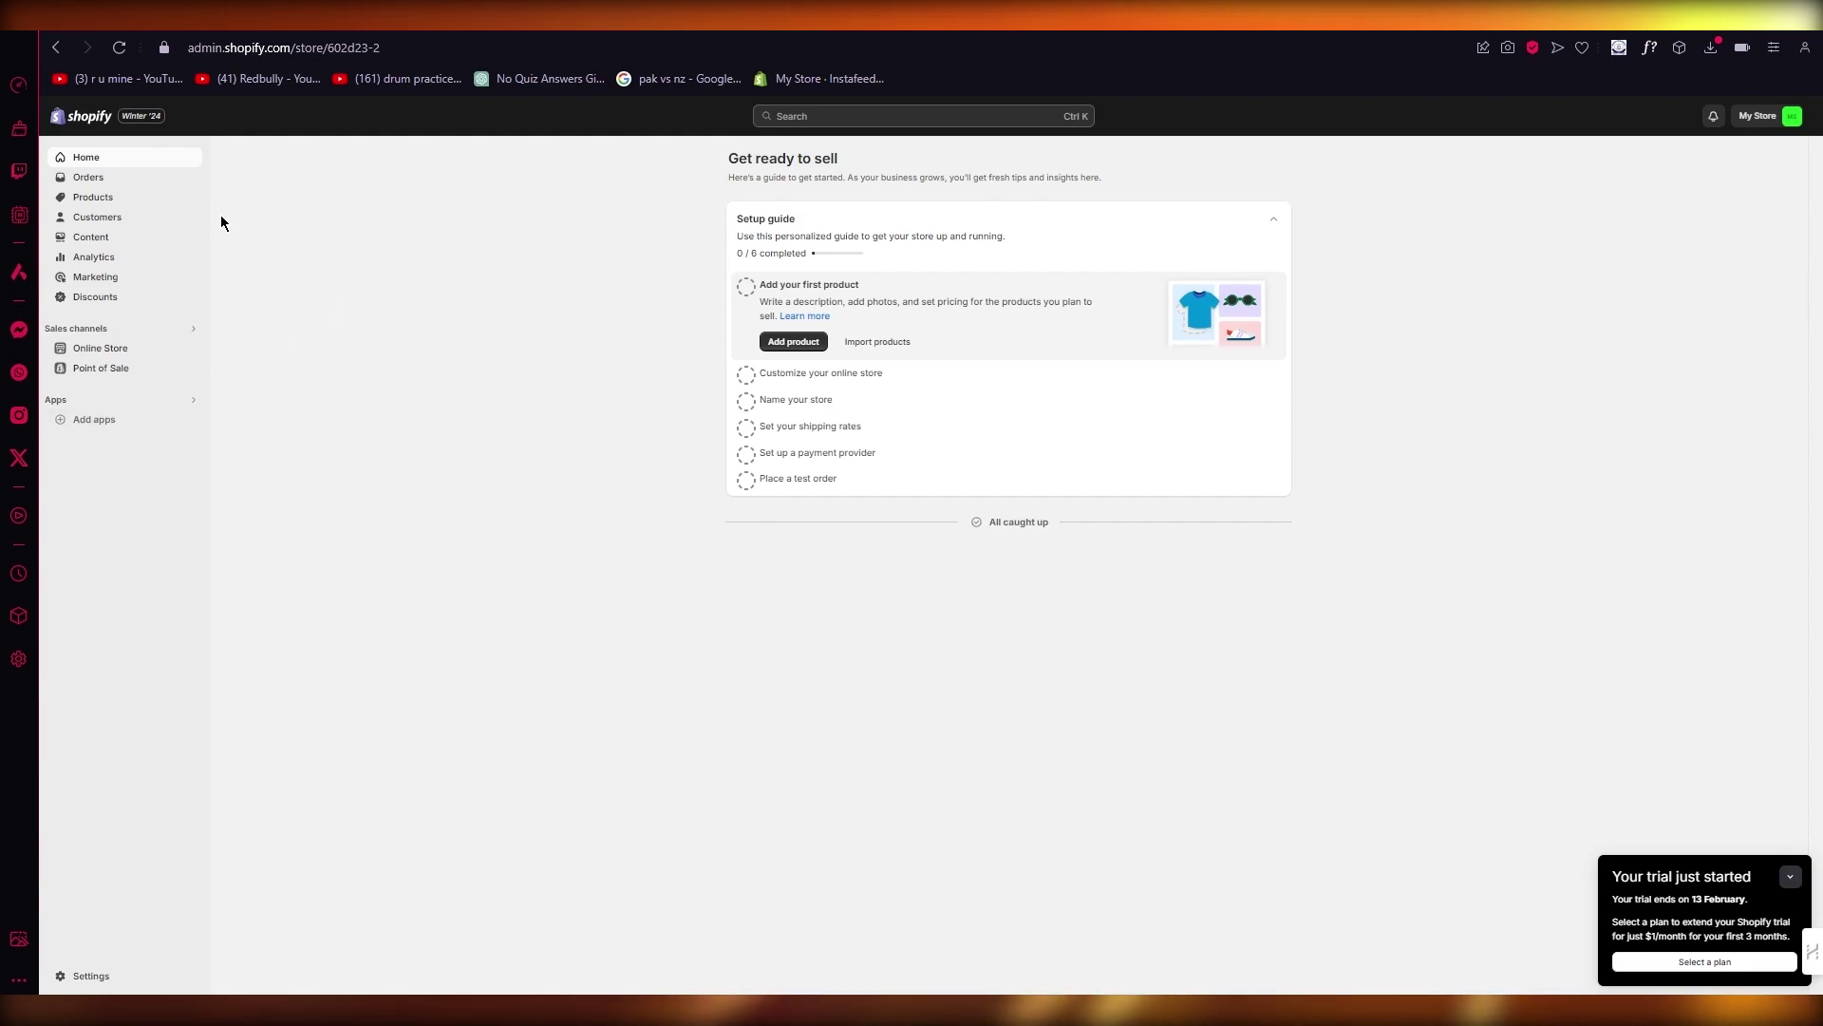
Step: Go to Settings and bring up the Payments page
click(85, 976)
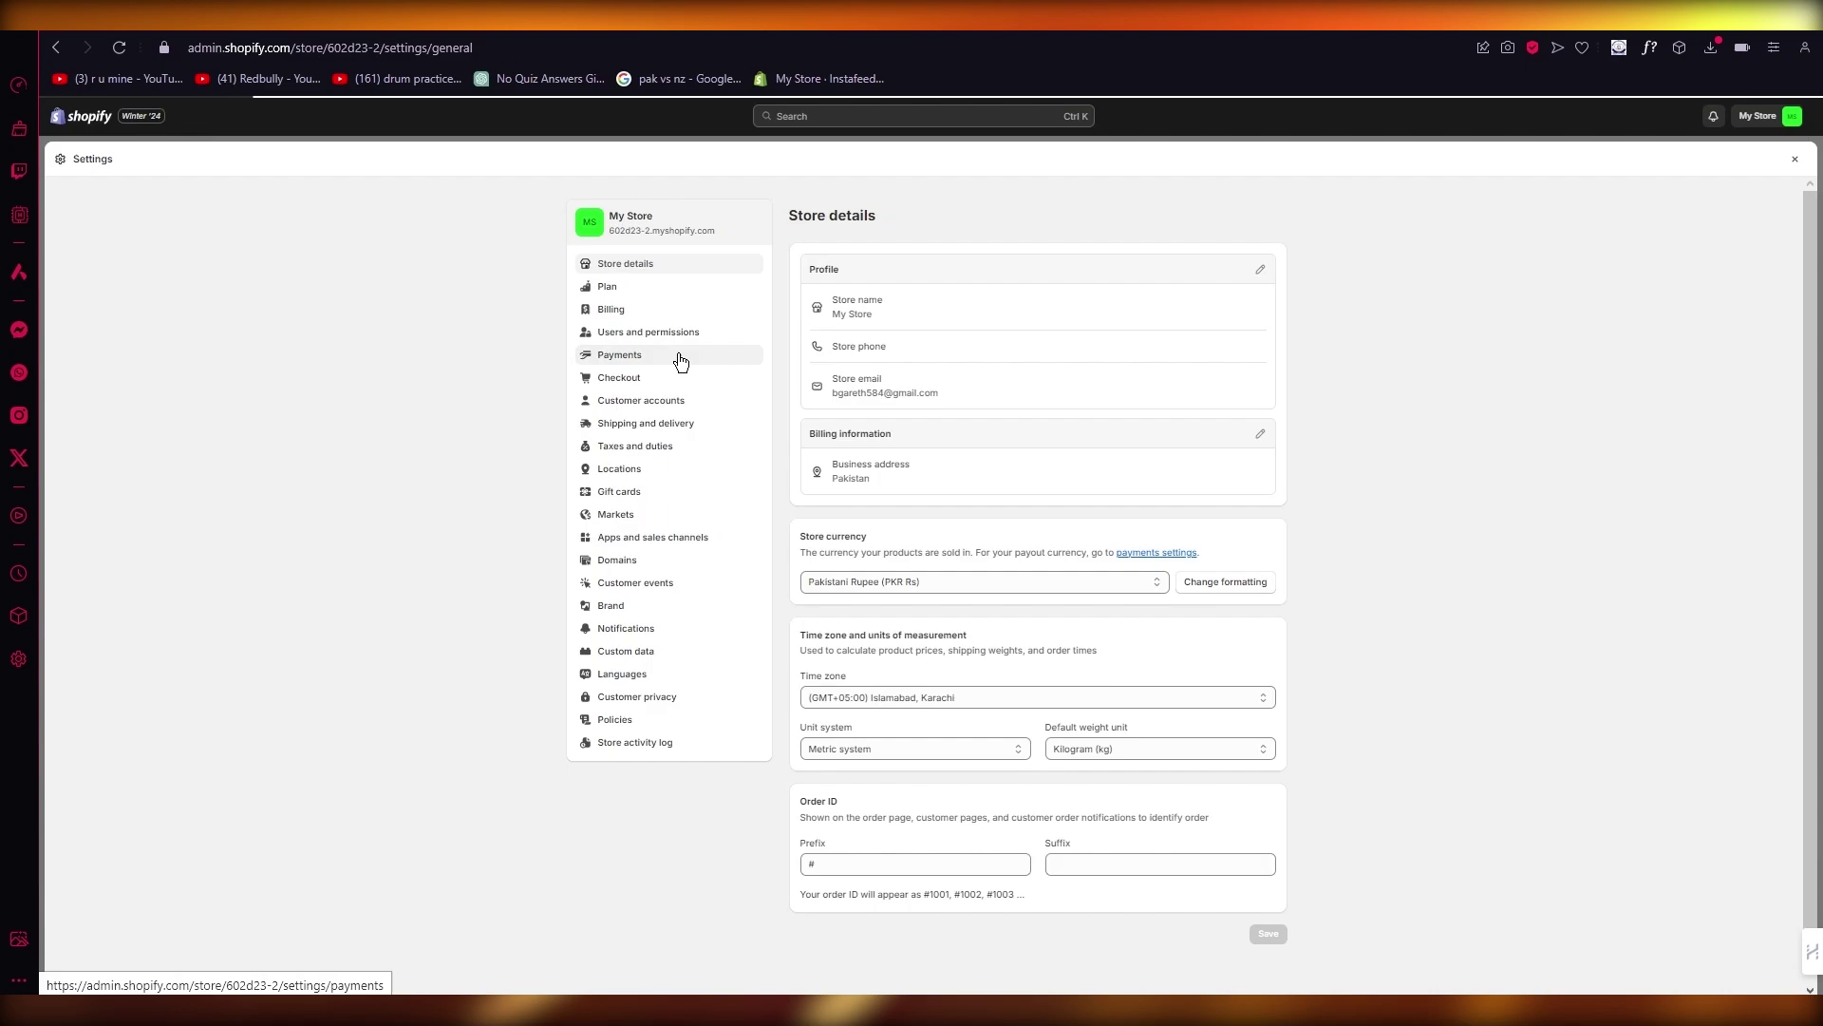
click(680, 356)
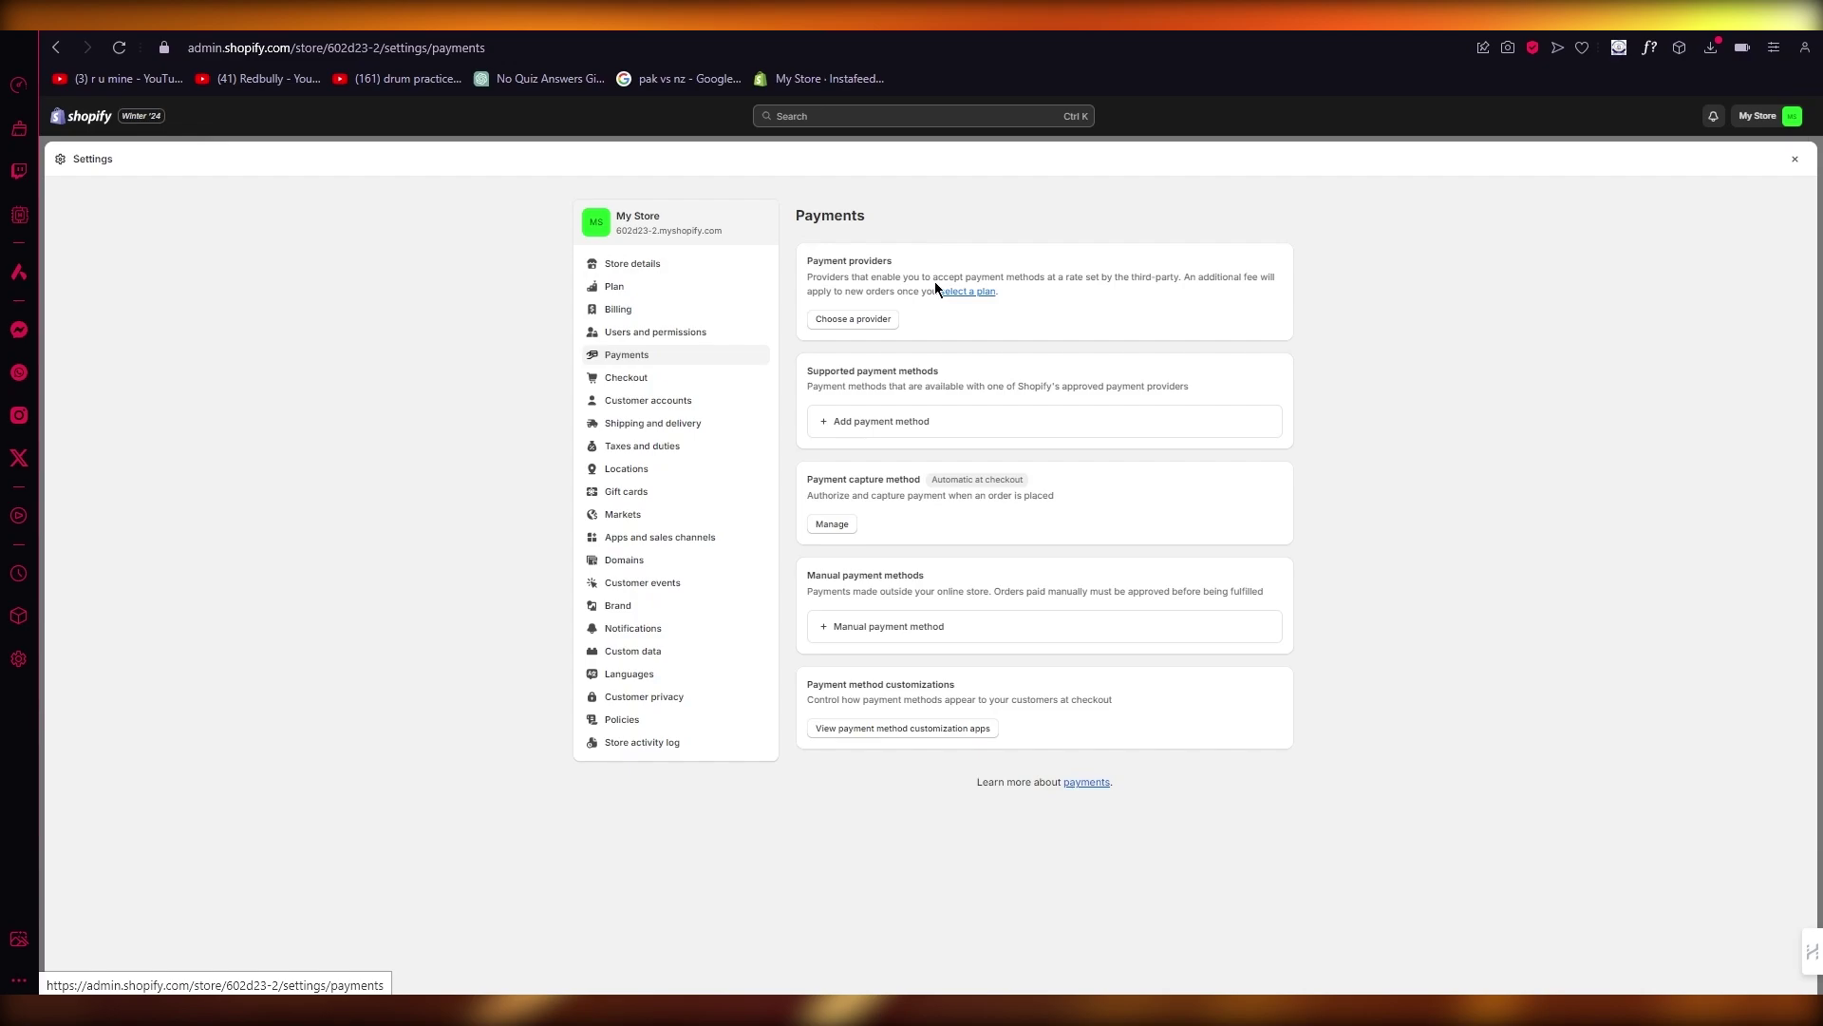
Step: Set the billing country to United States with an autofilled Colorado address, and save
click(695, 262)
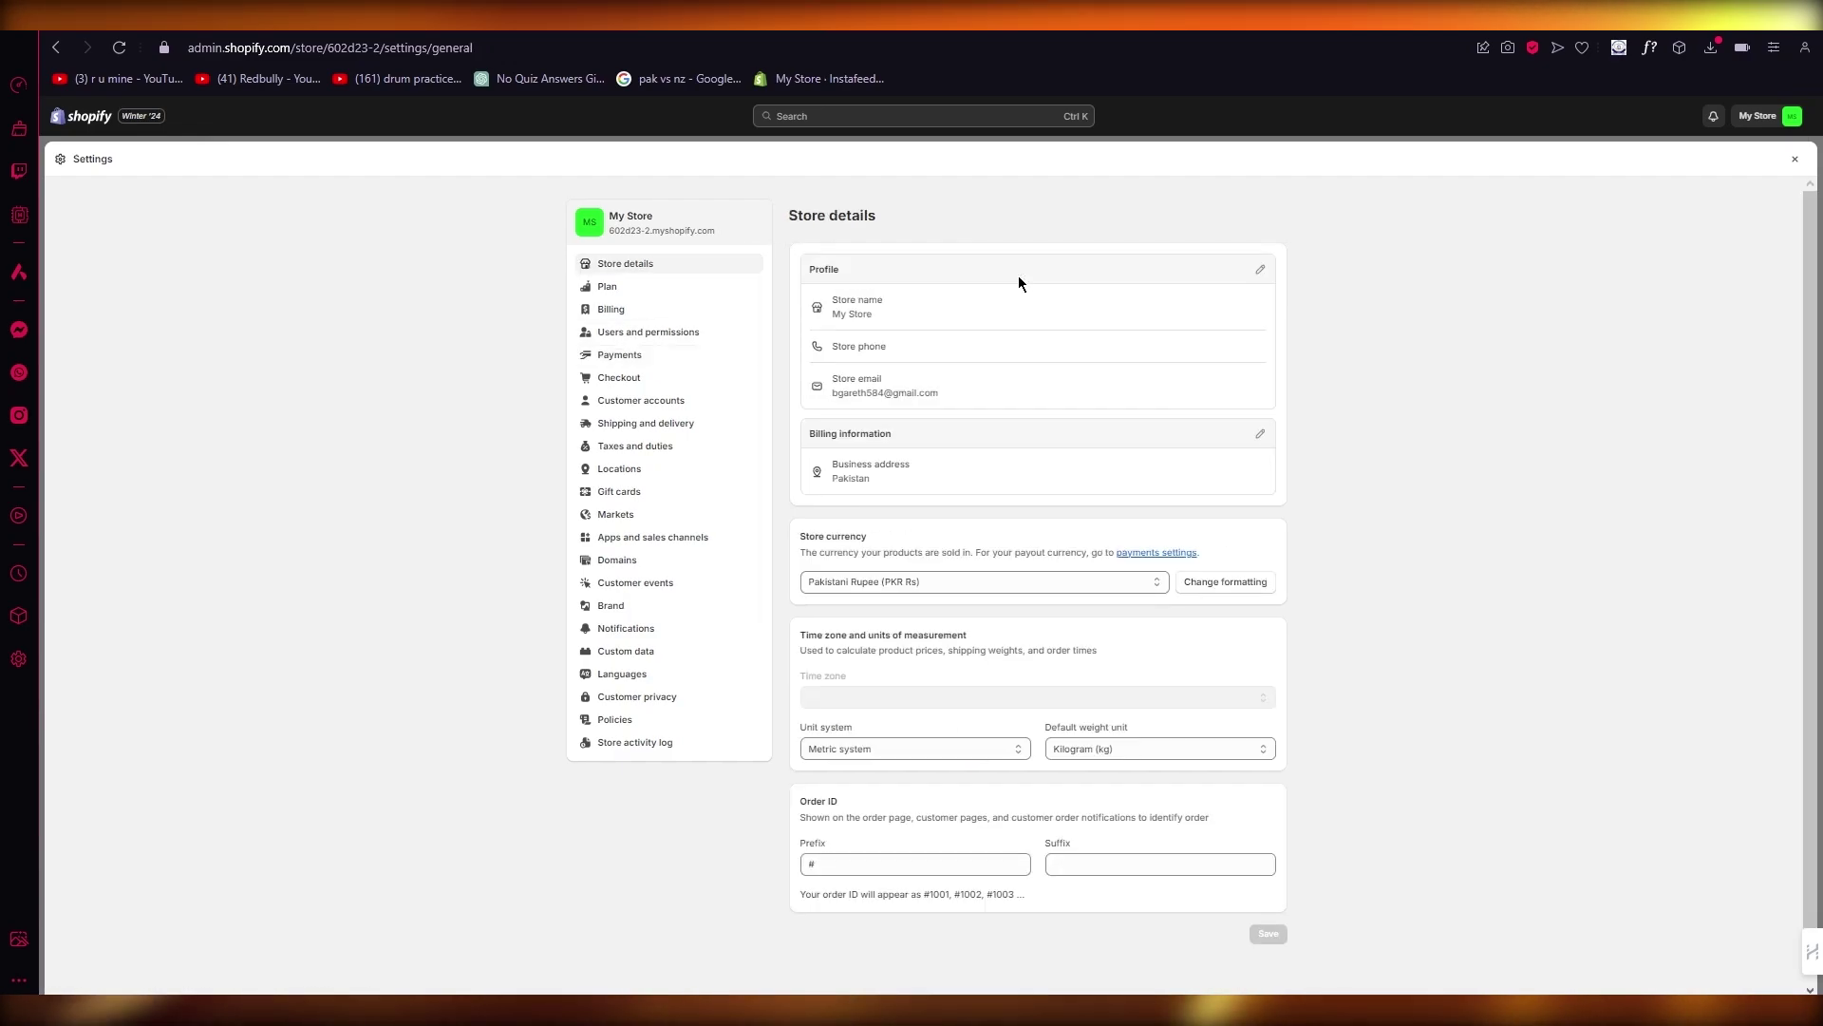
click(1259, 434)
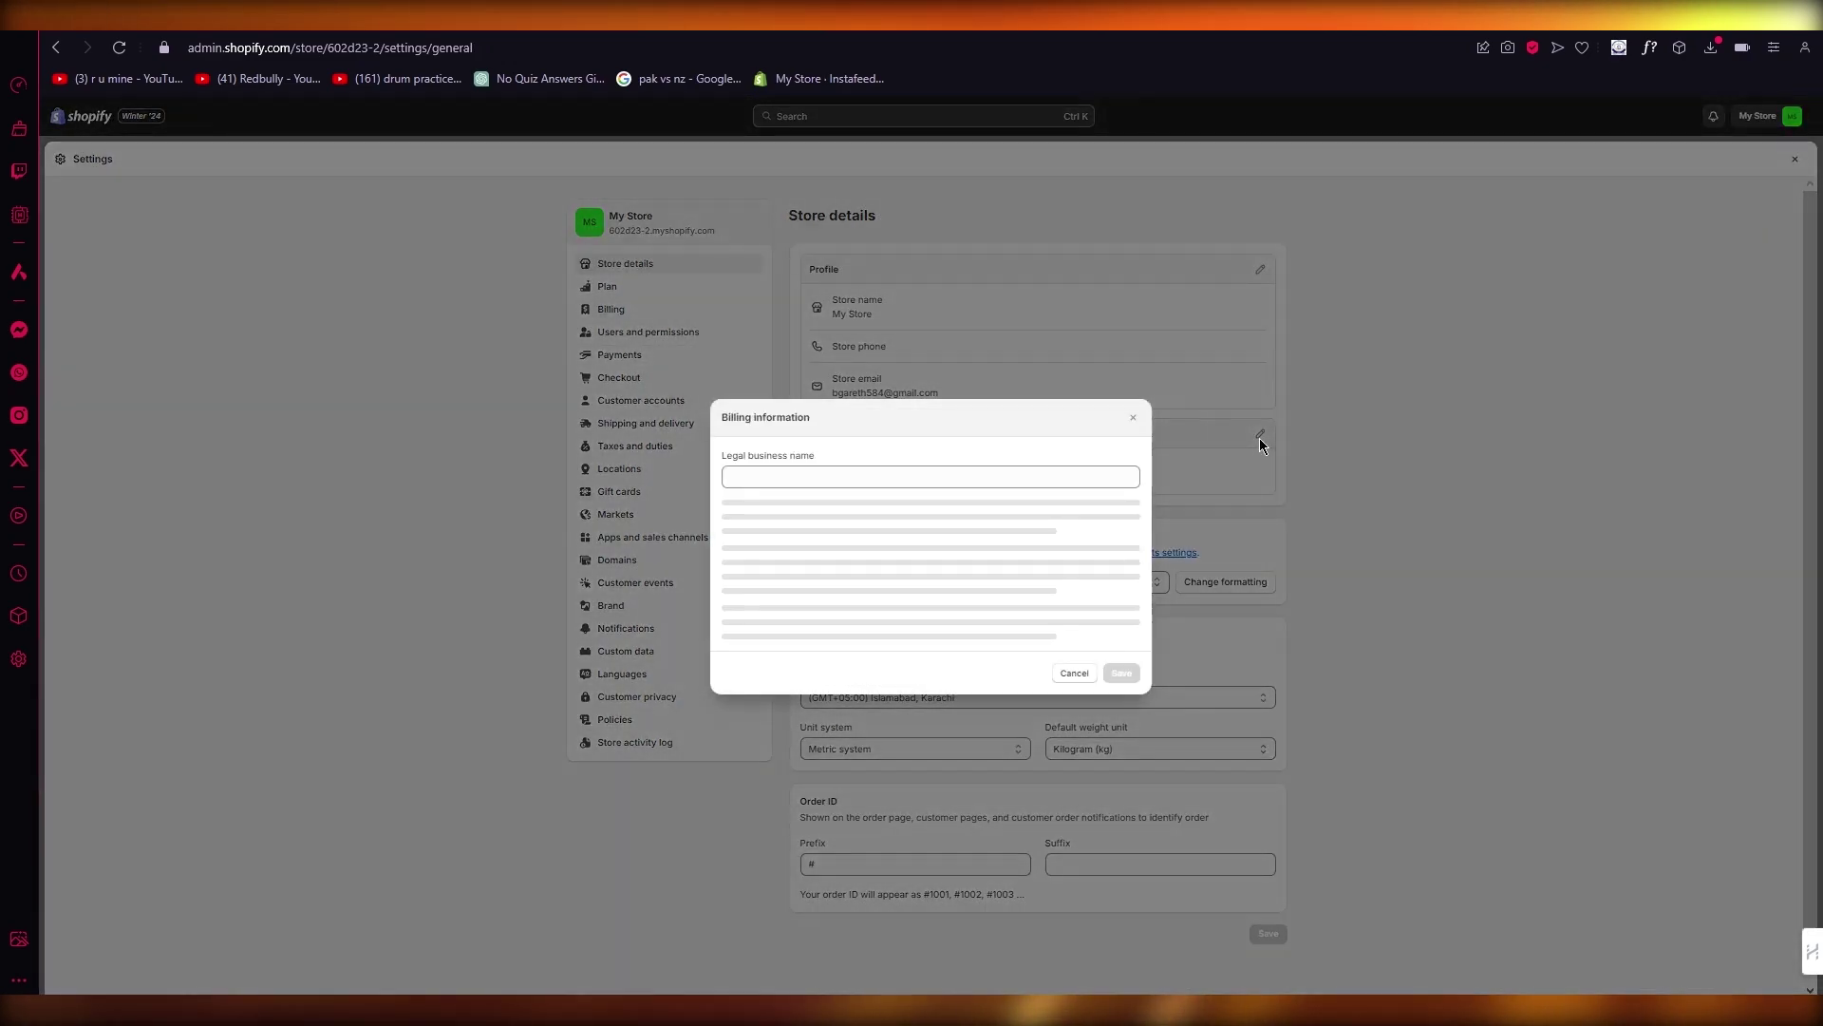
click(913, 495)
scroll(870, 616, down, 10)
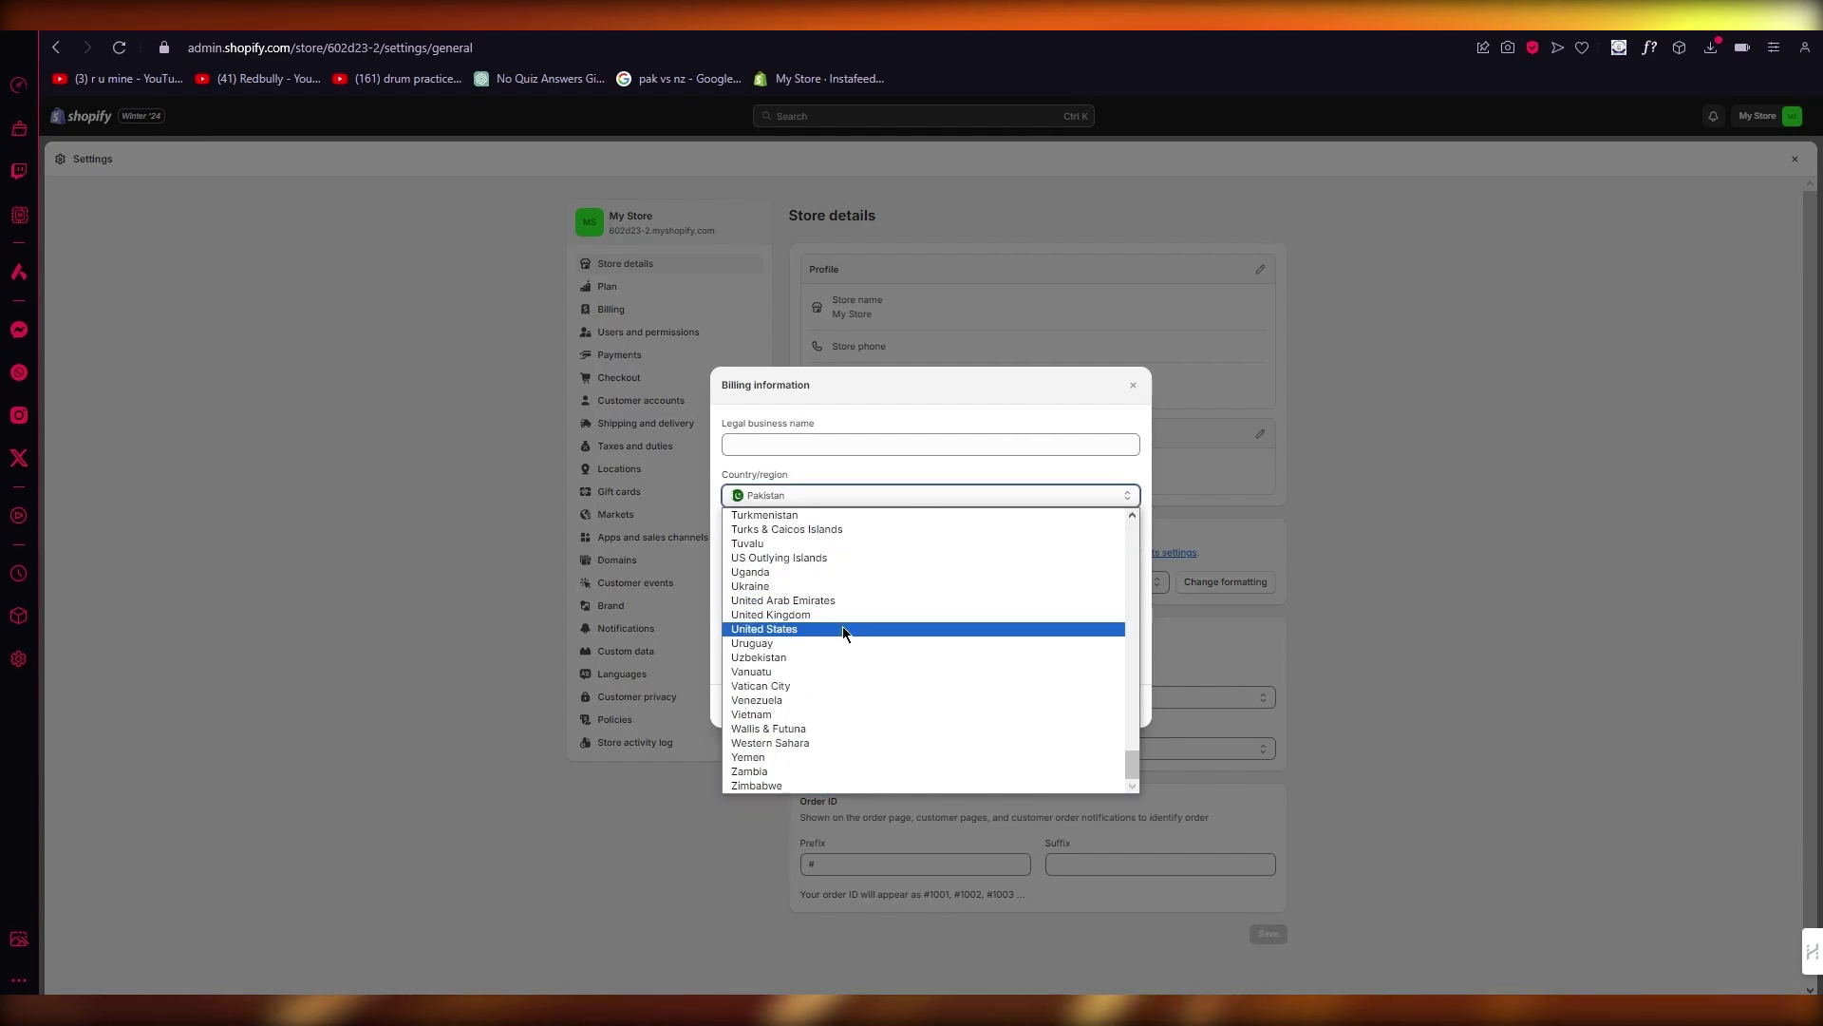
click(842, 626)
click(897, 541)
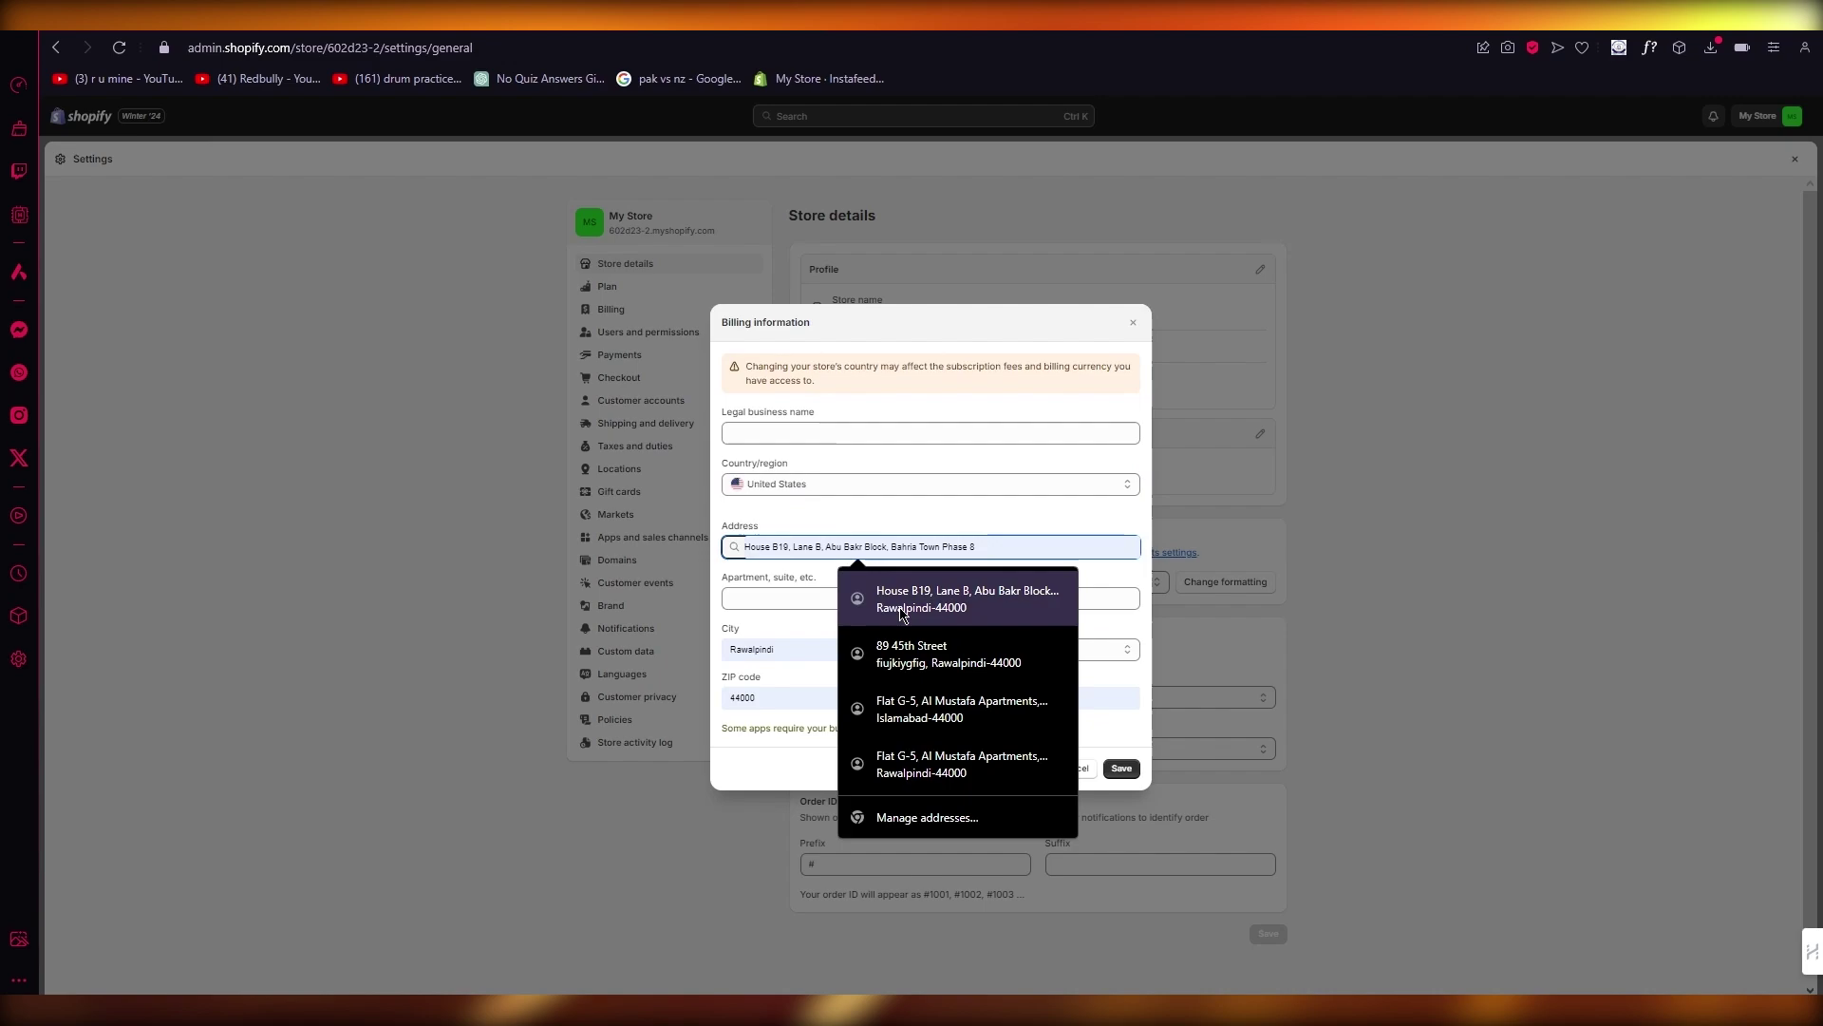
click(929, 658)
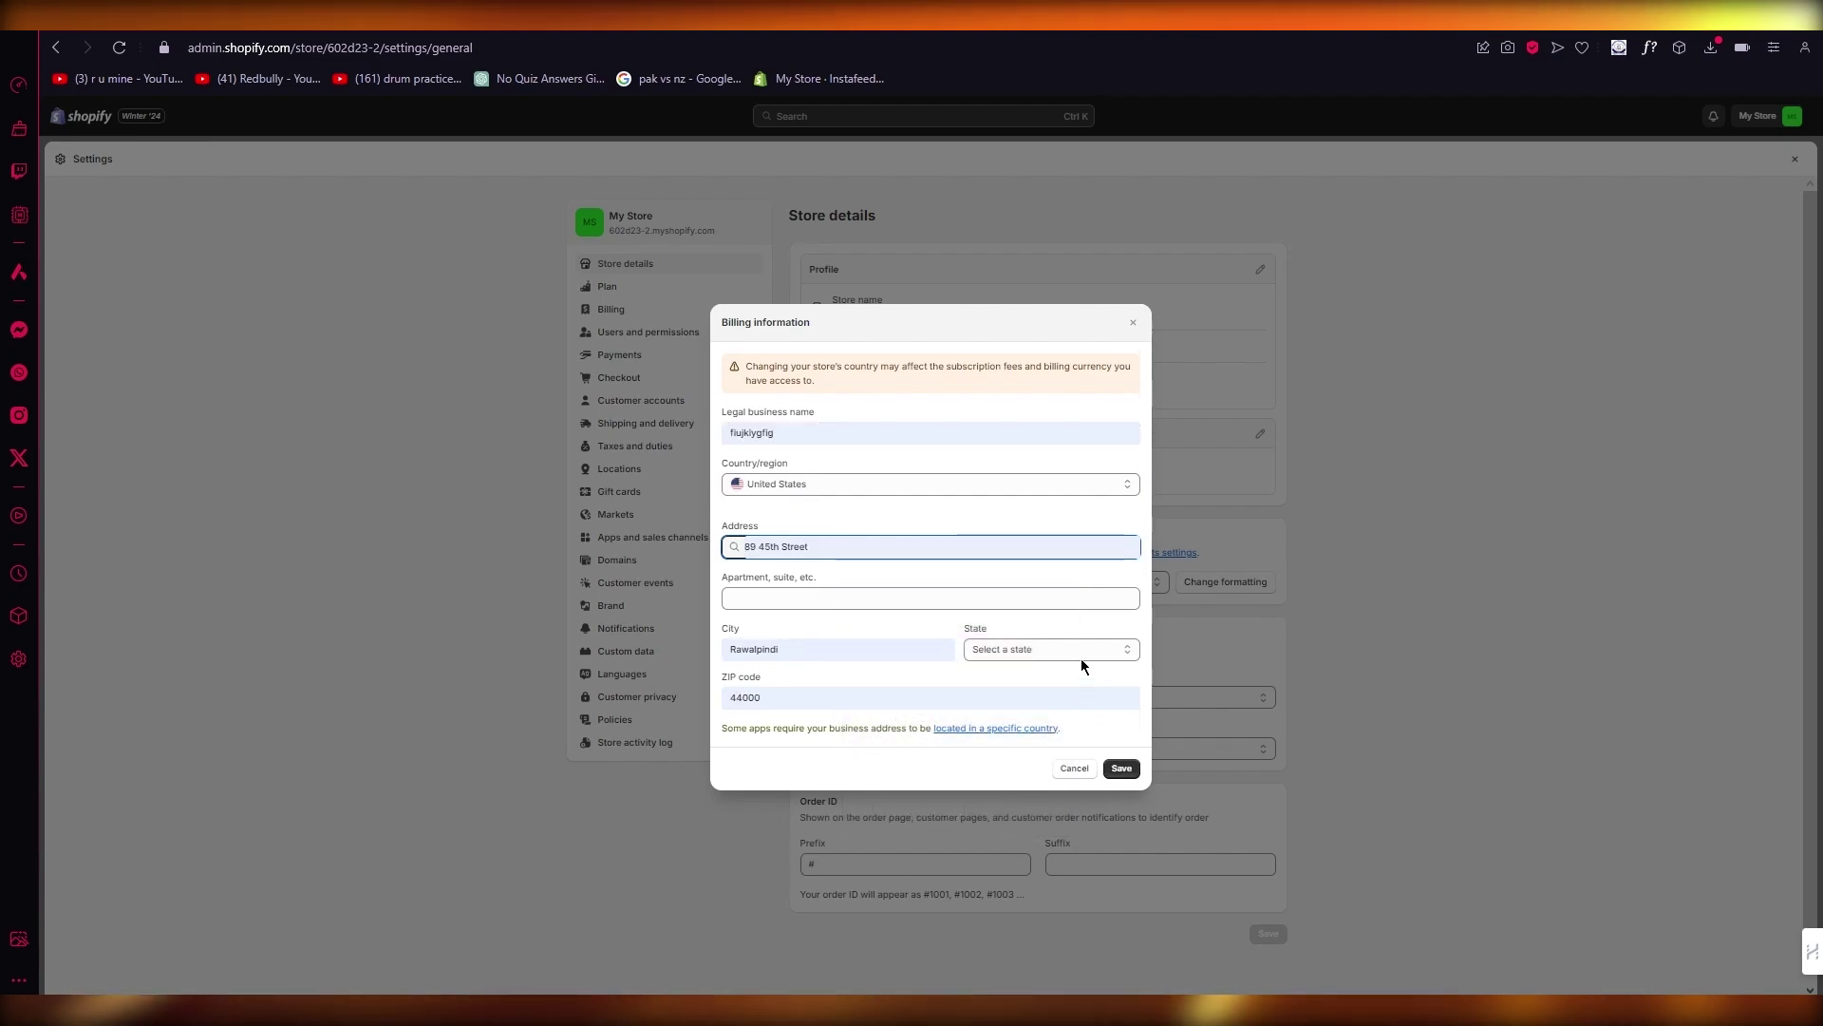
click(1068, 645)
click(1040, 767)
click(1117, 773)
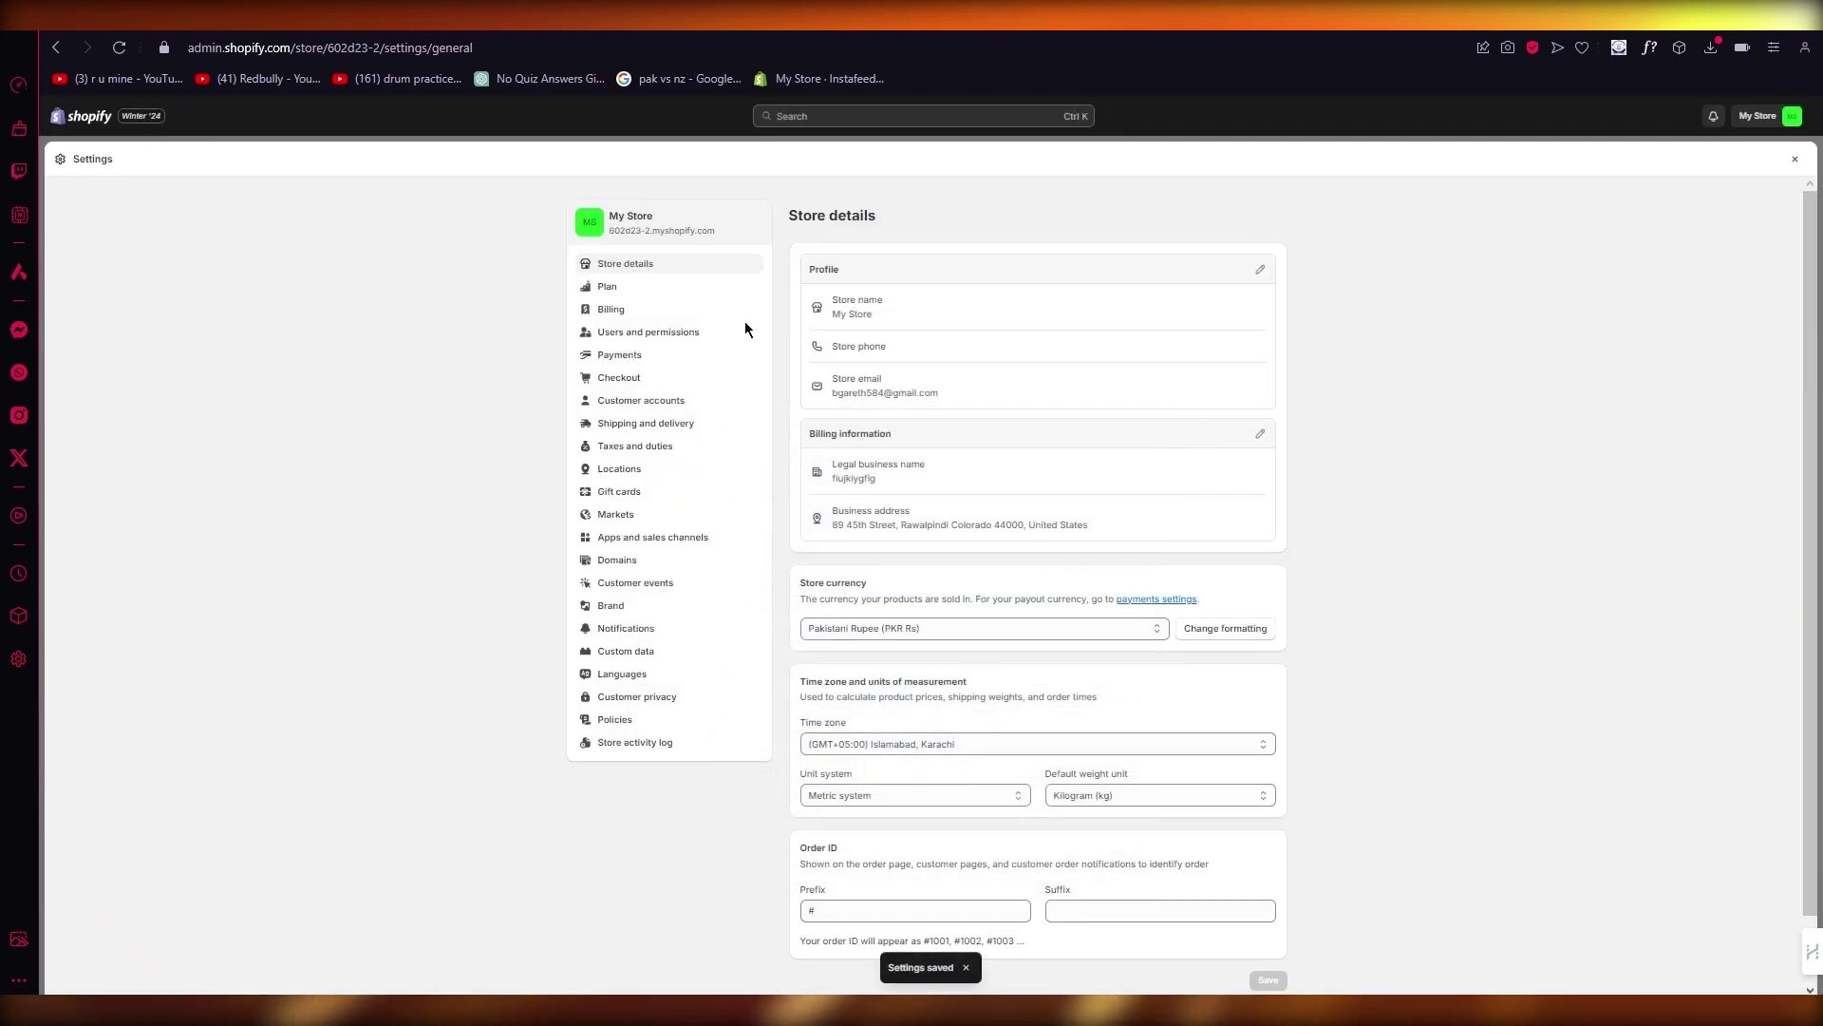
Step: Return to Payments settings and activate Shopify Payments
click(651, 354)
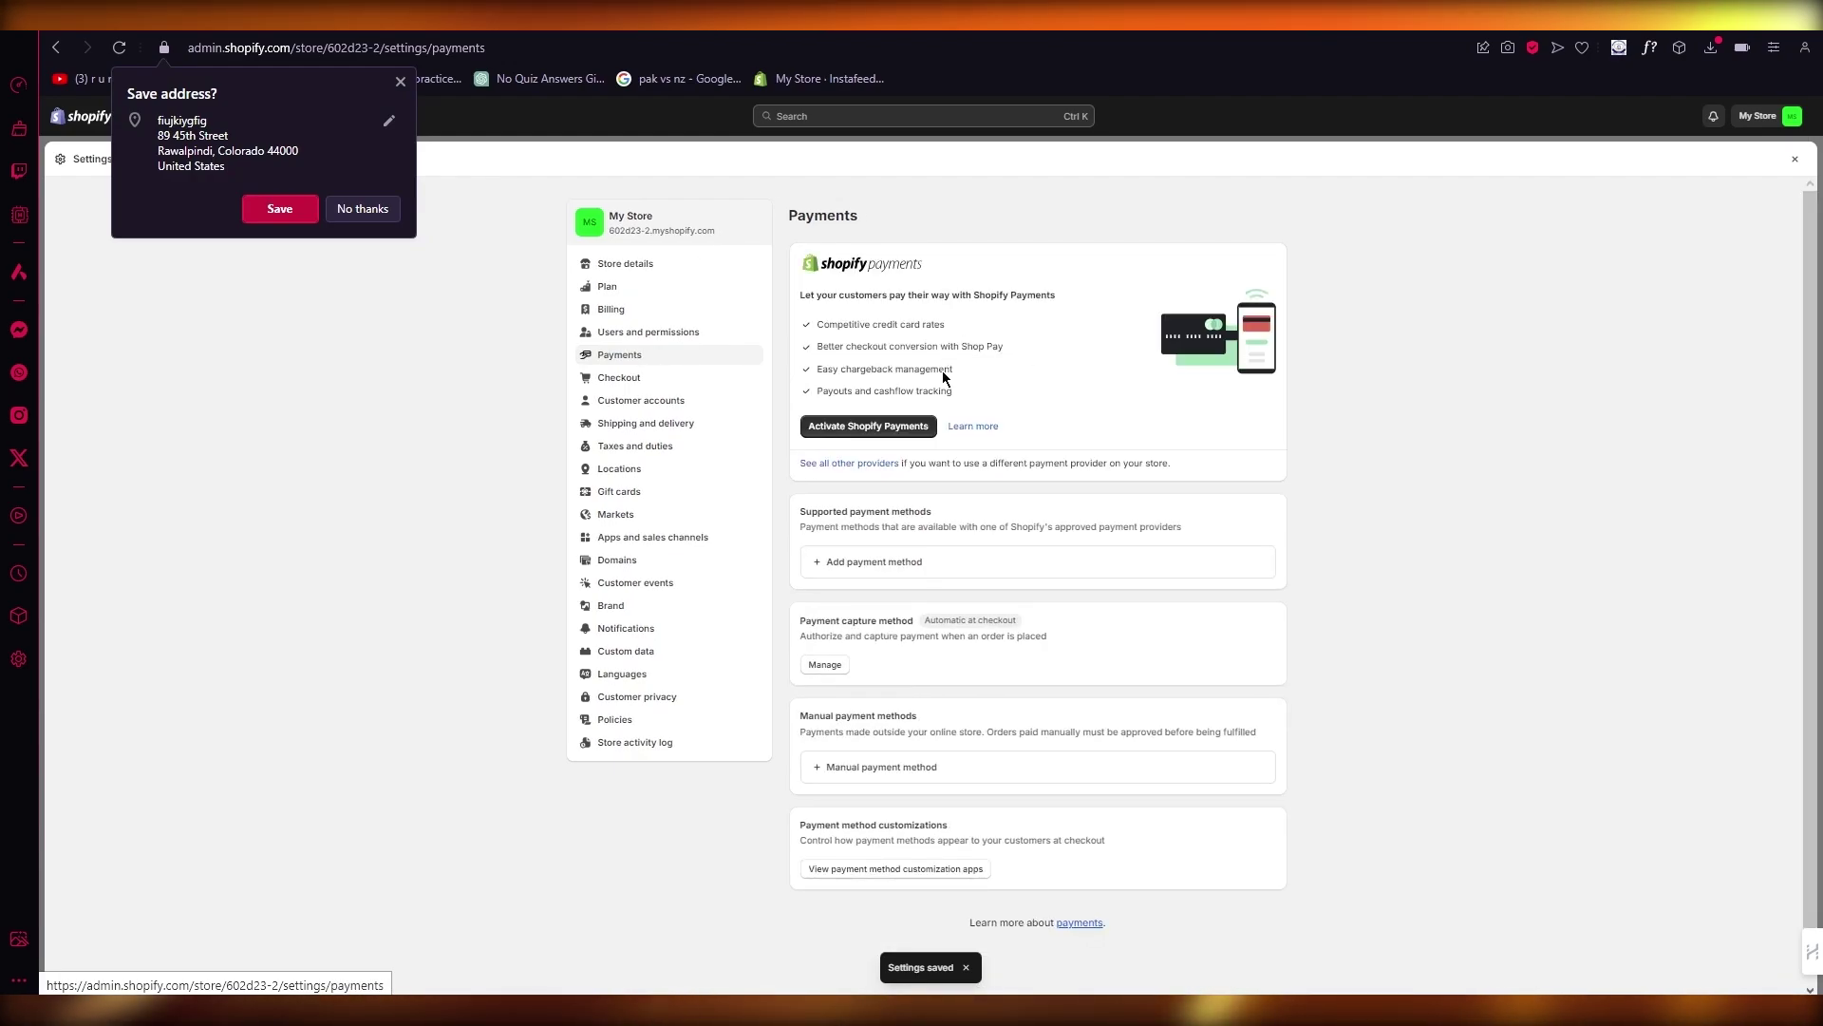
click(869, 424)
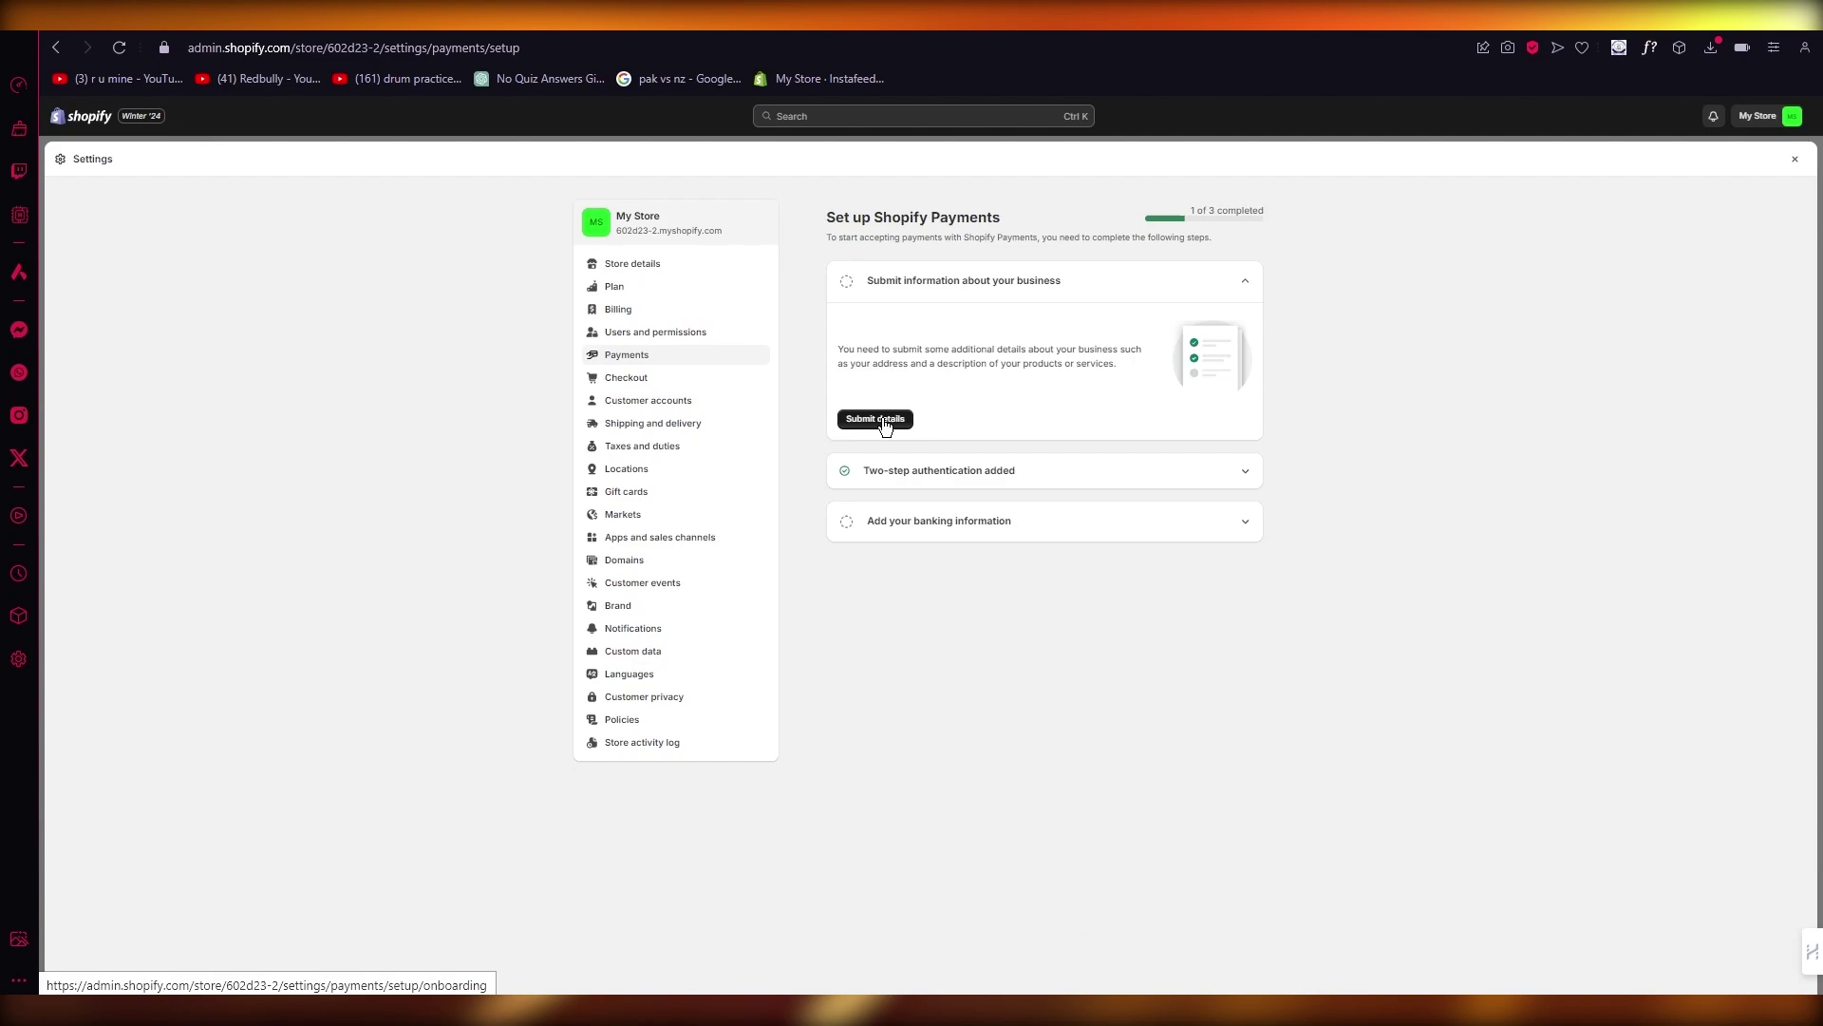
Step: Start the business details form as Individual/sole proprietor and enter the EIN
click(879, 419)
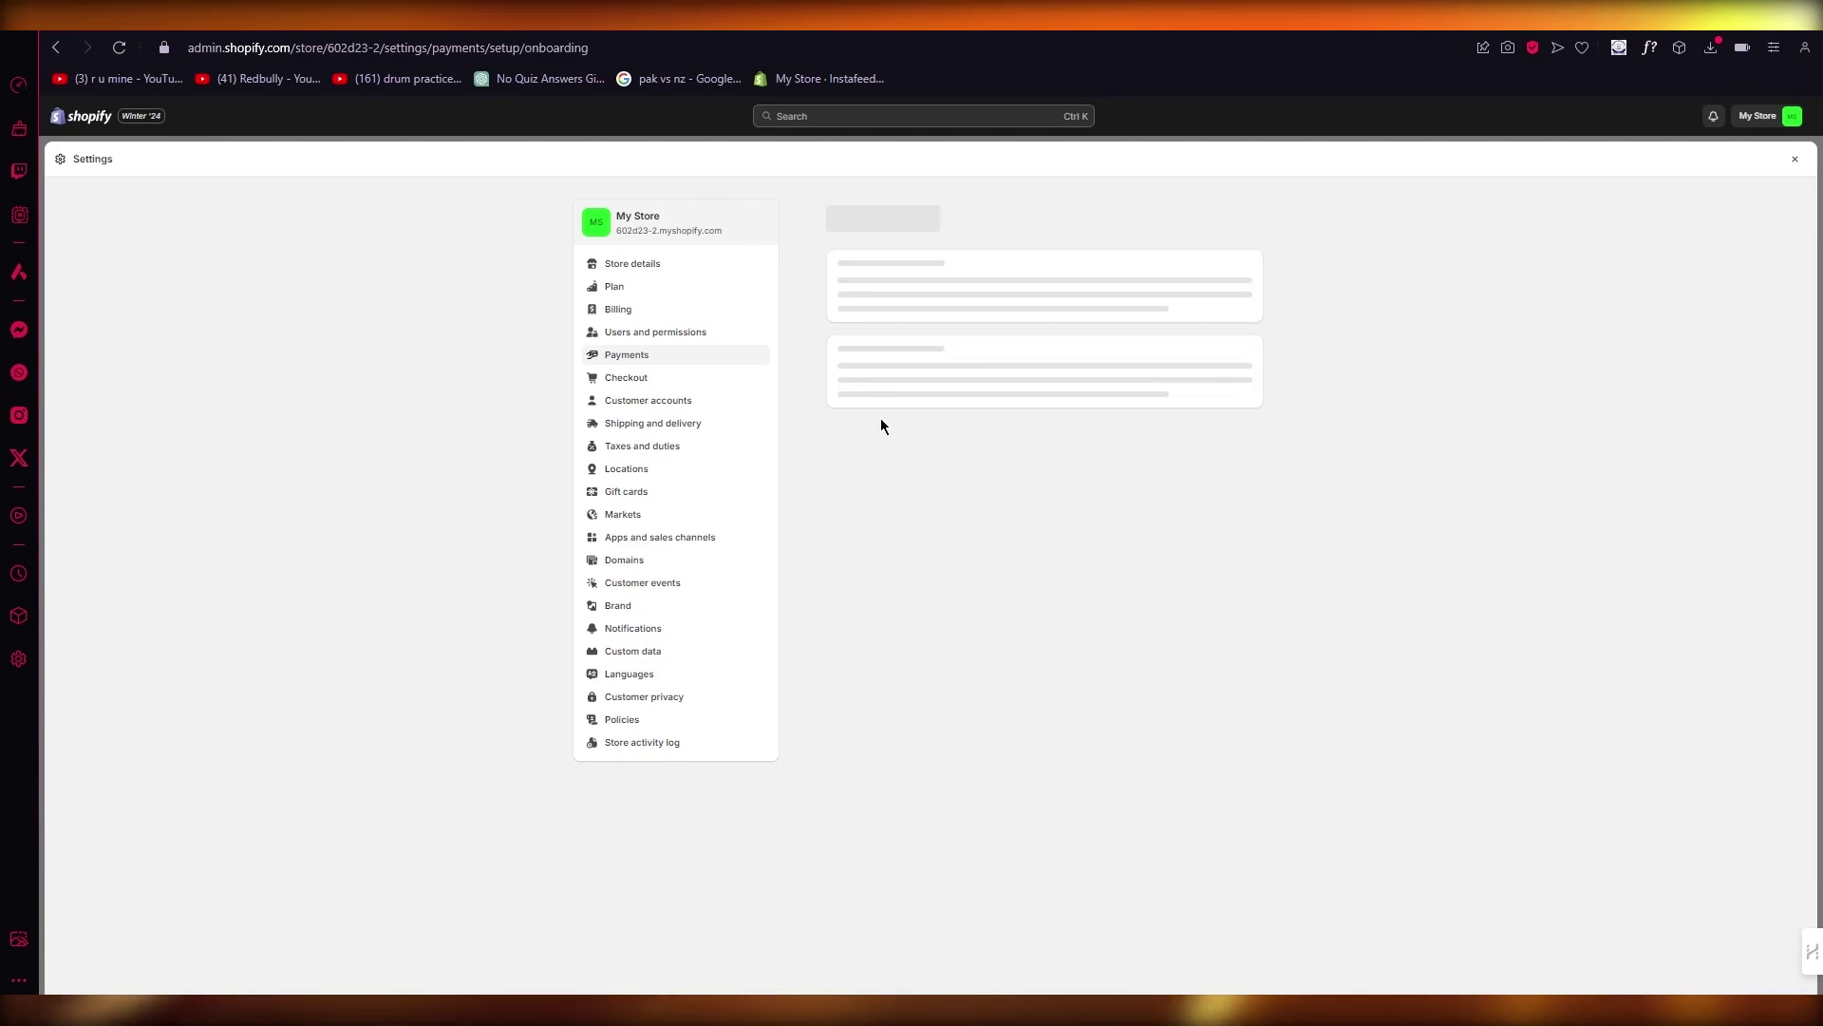
click(1023, 342)
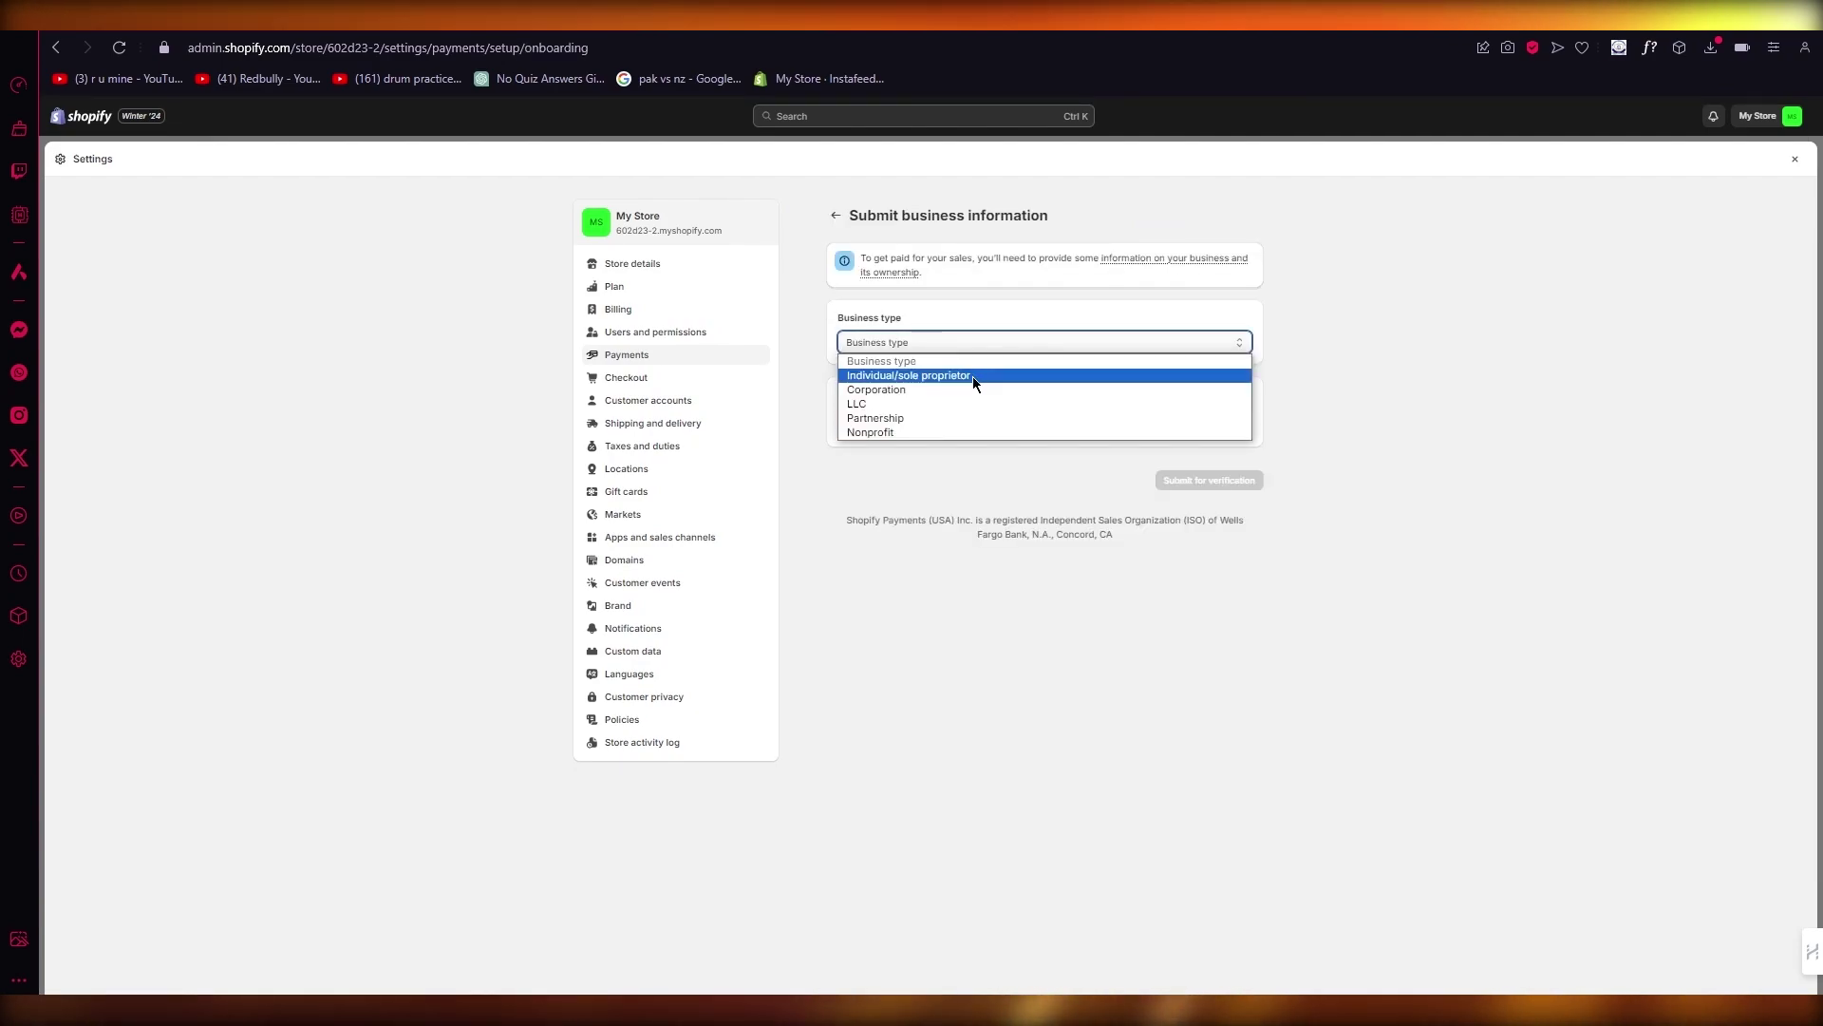
click(1077, 438)
click(1055, 435)
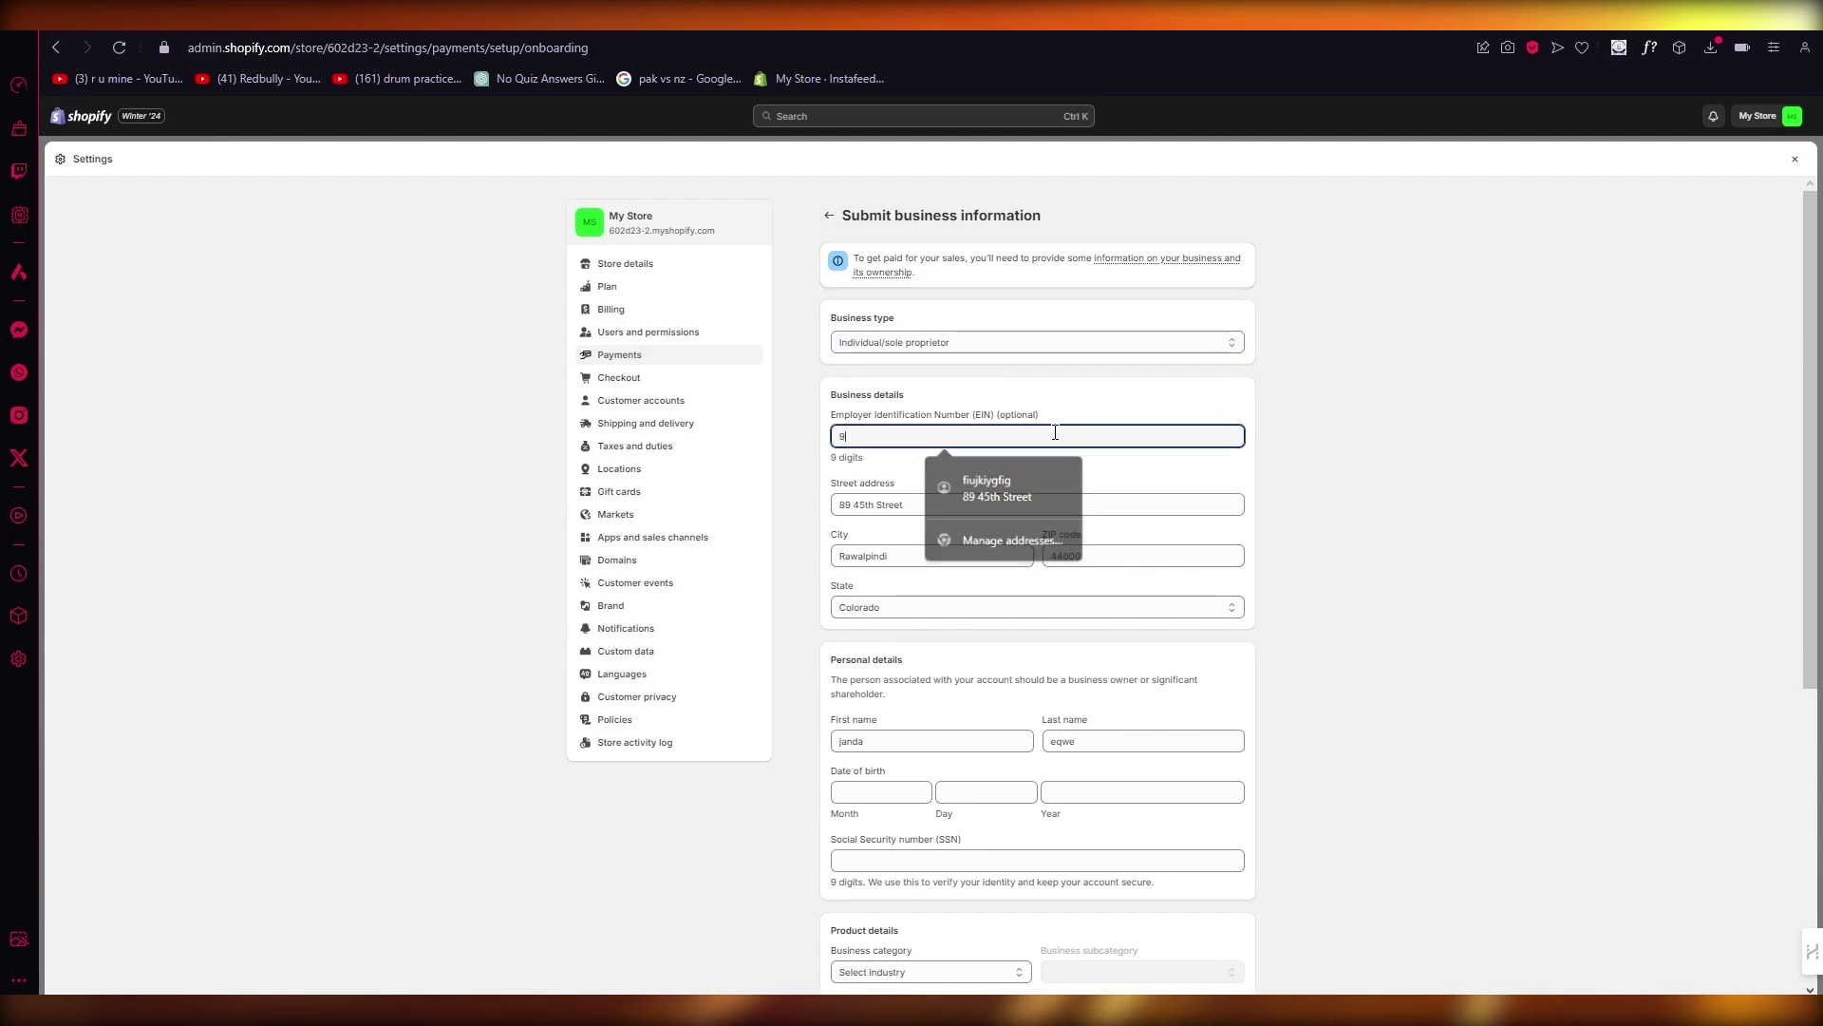
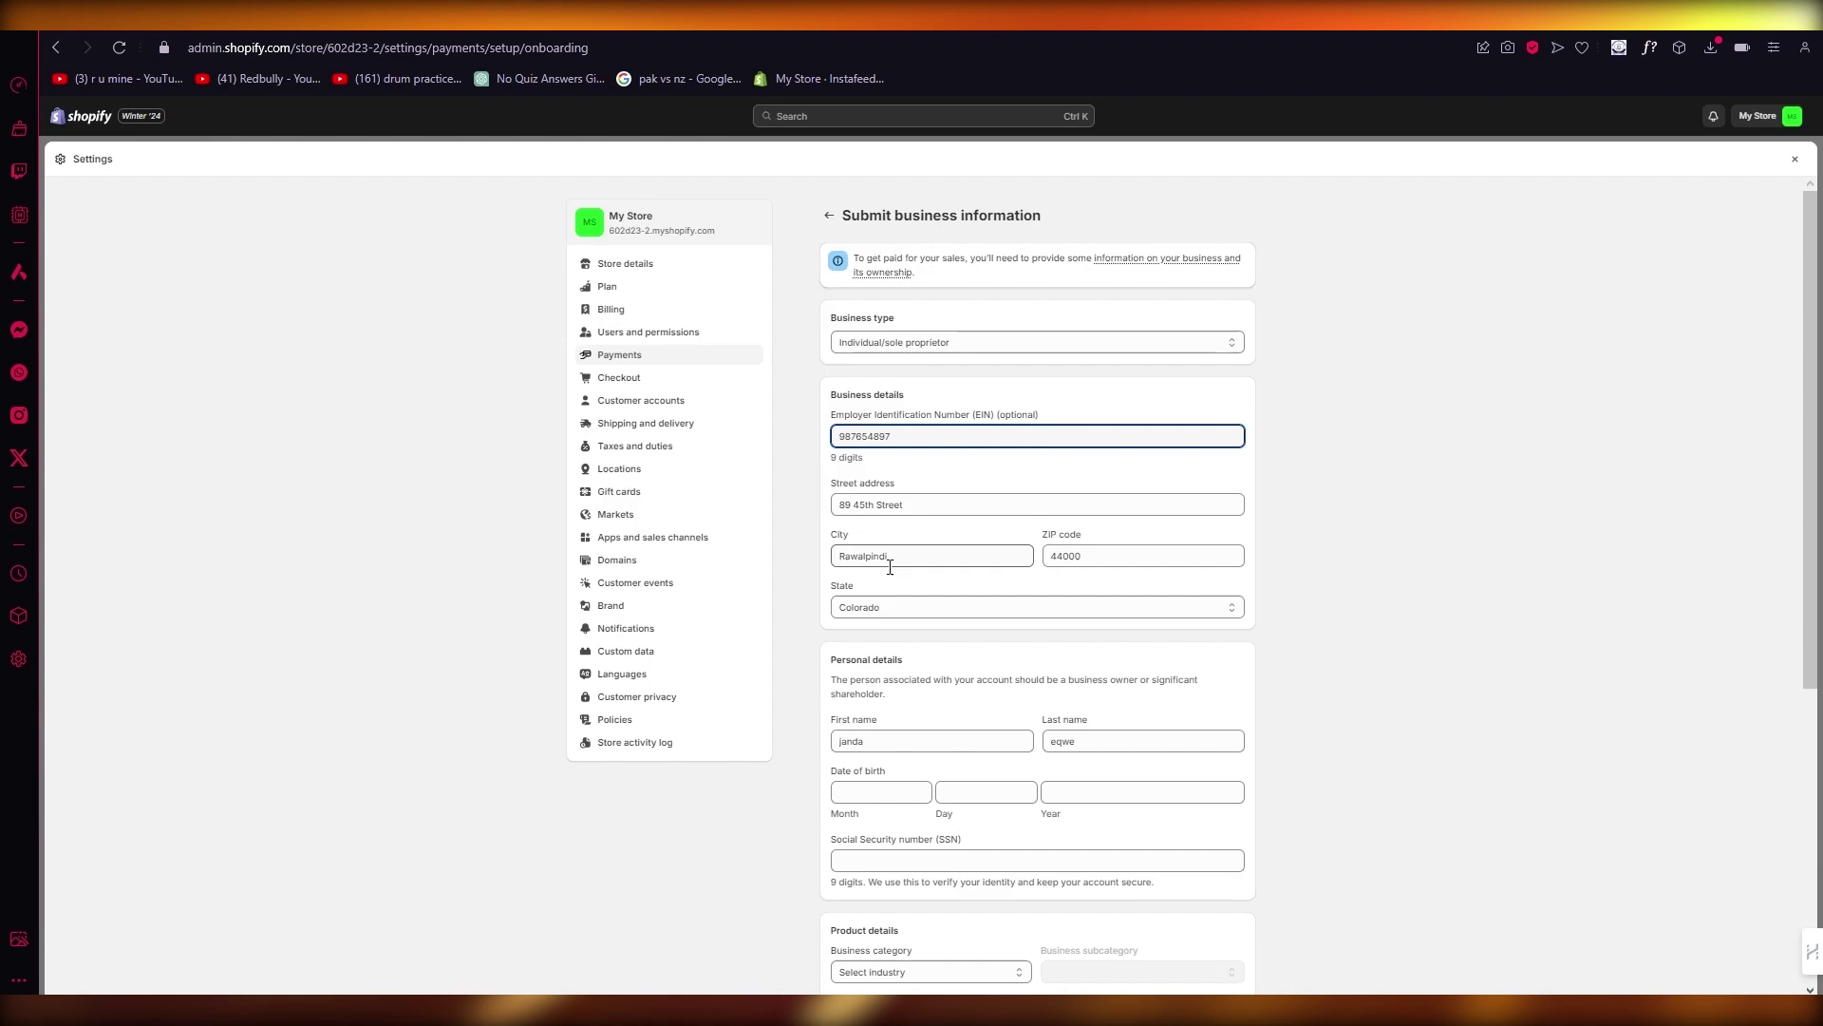
Step: Fill in the date of birth and the Social Security number
scroll(890, 567, down, 2)
click(855, 575)
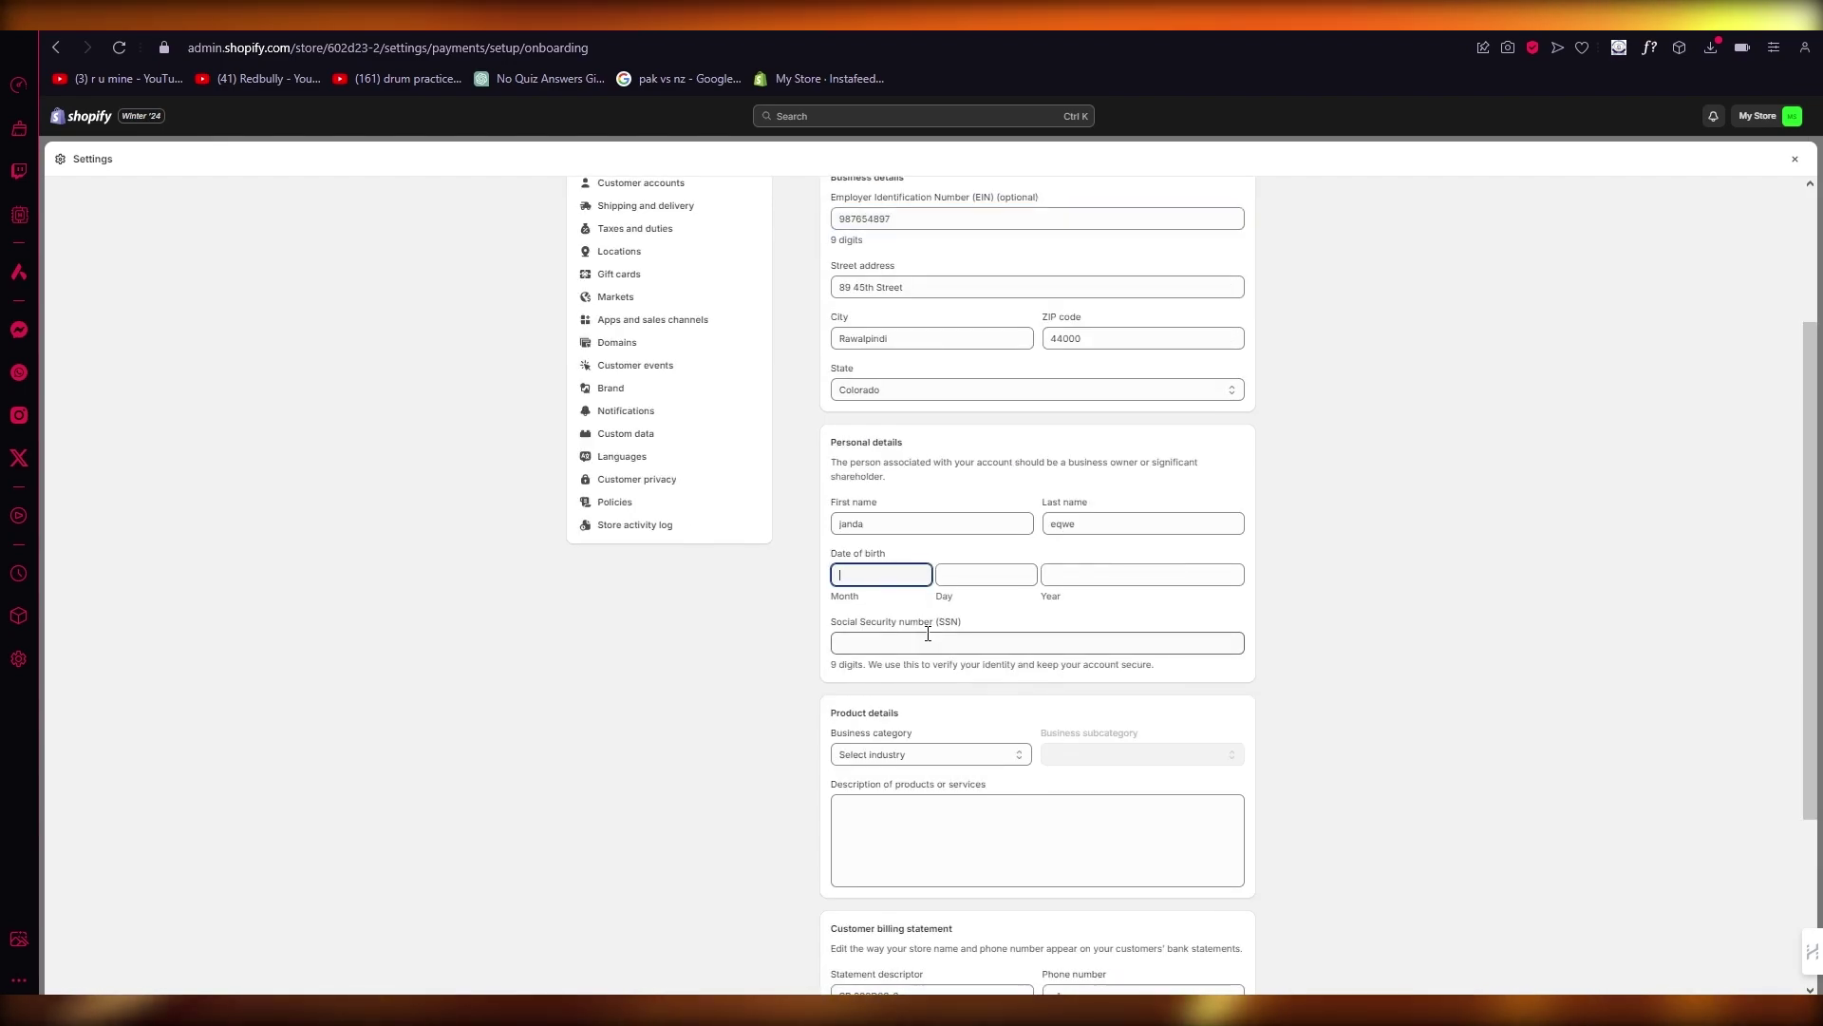
text(07)
click(984, 573)
text(7)
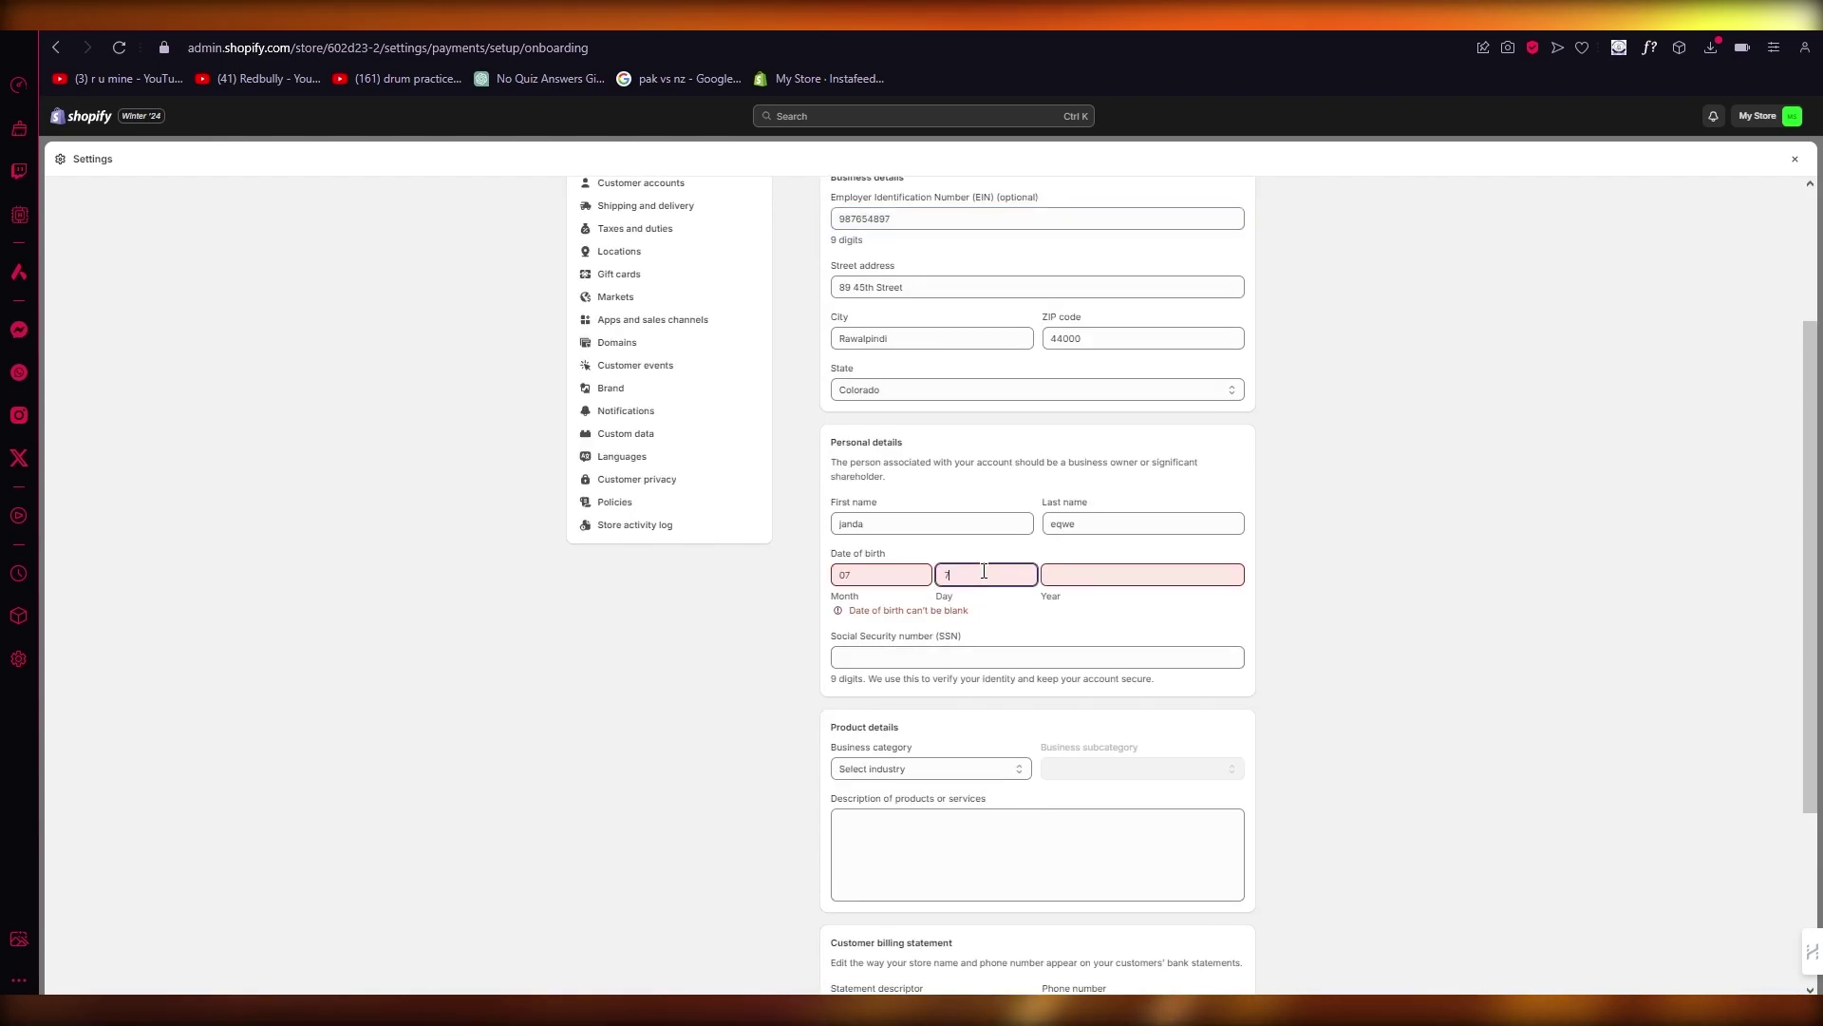
text(7)
click(1104, 572)
text(1993)
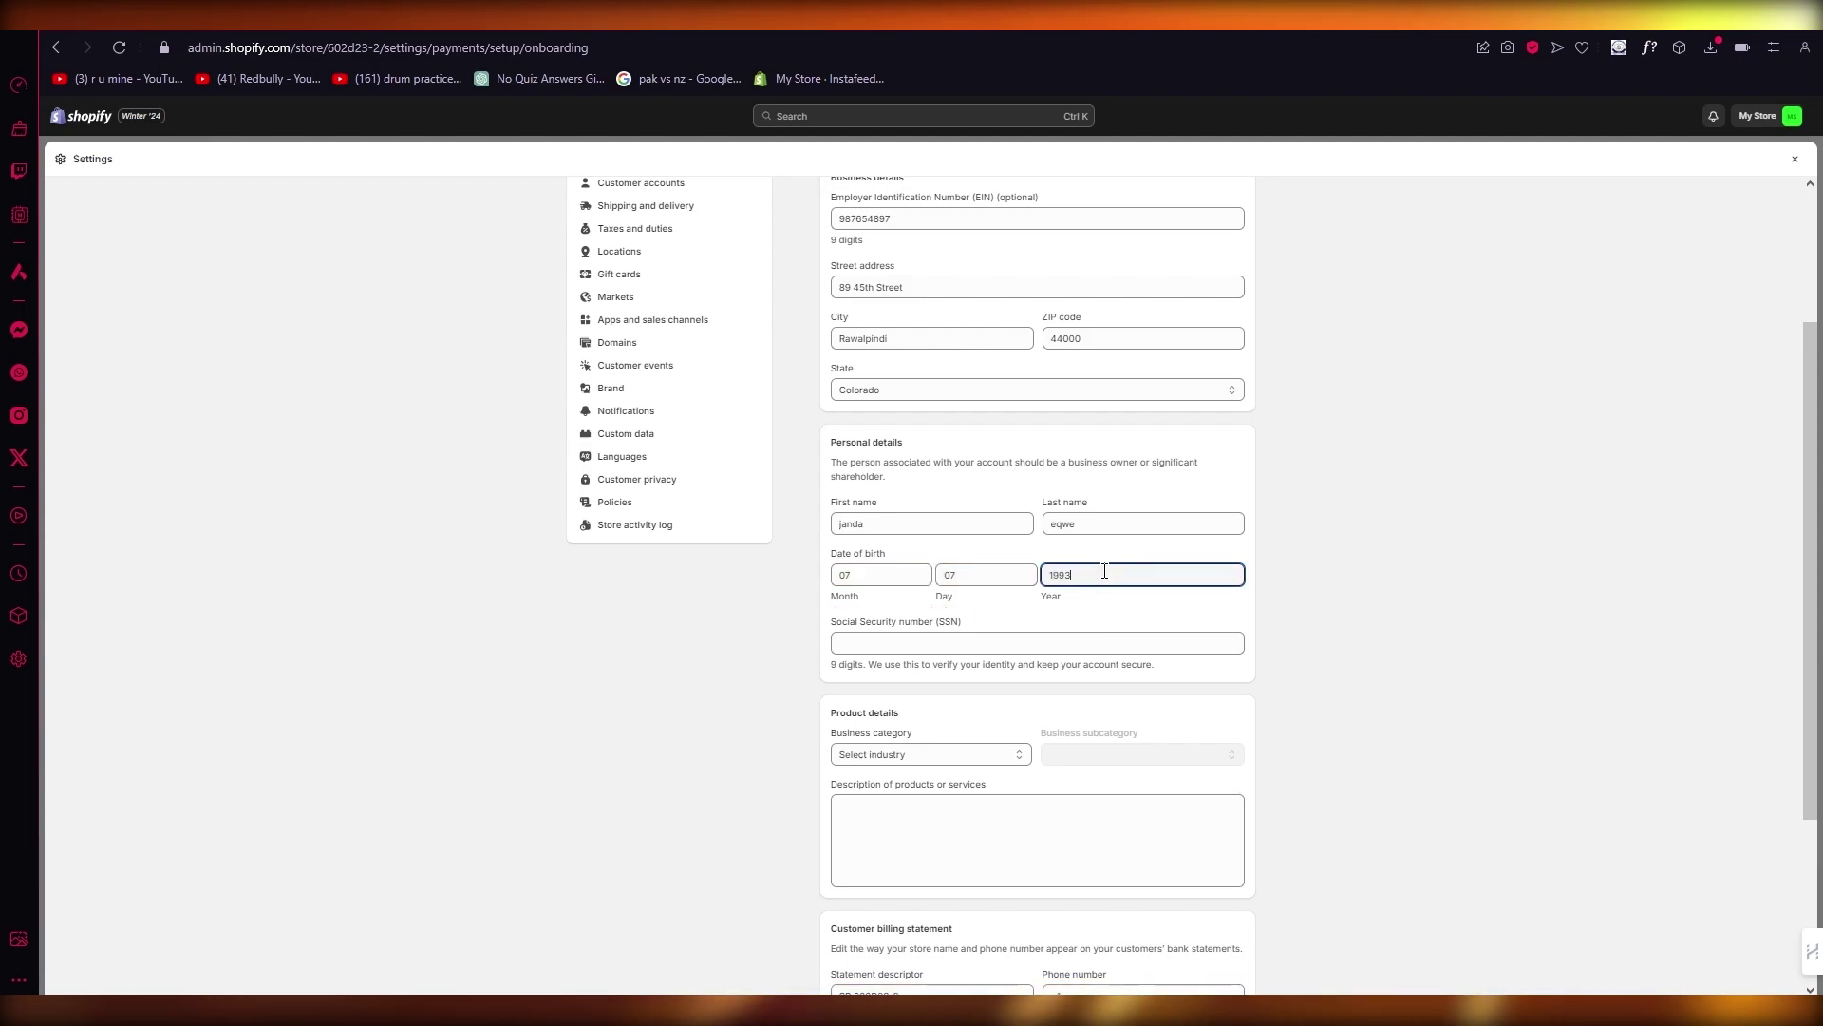
click(963, 646)
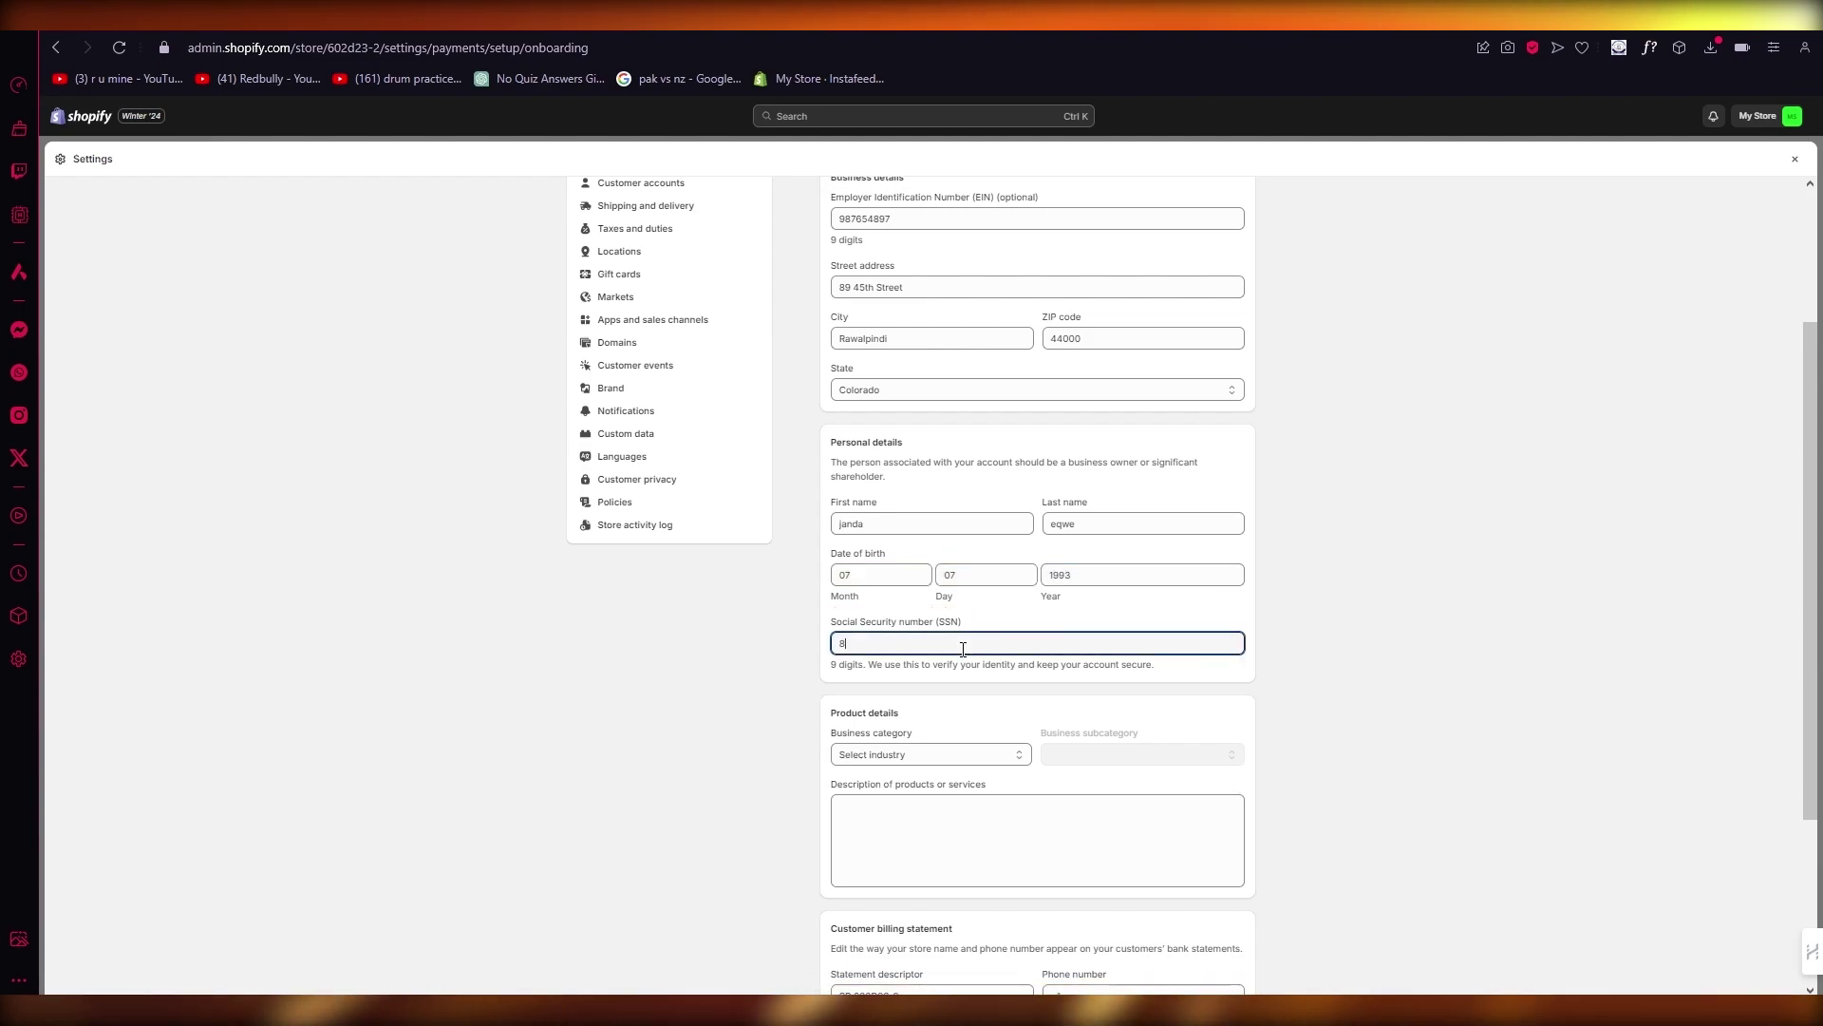
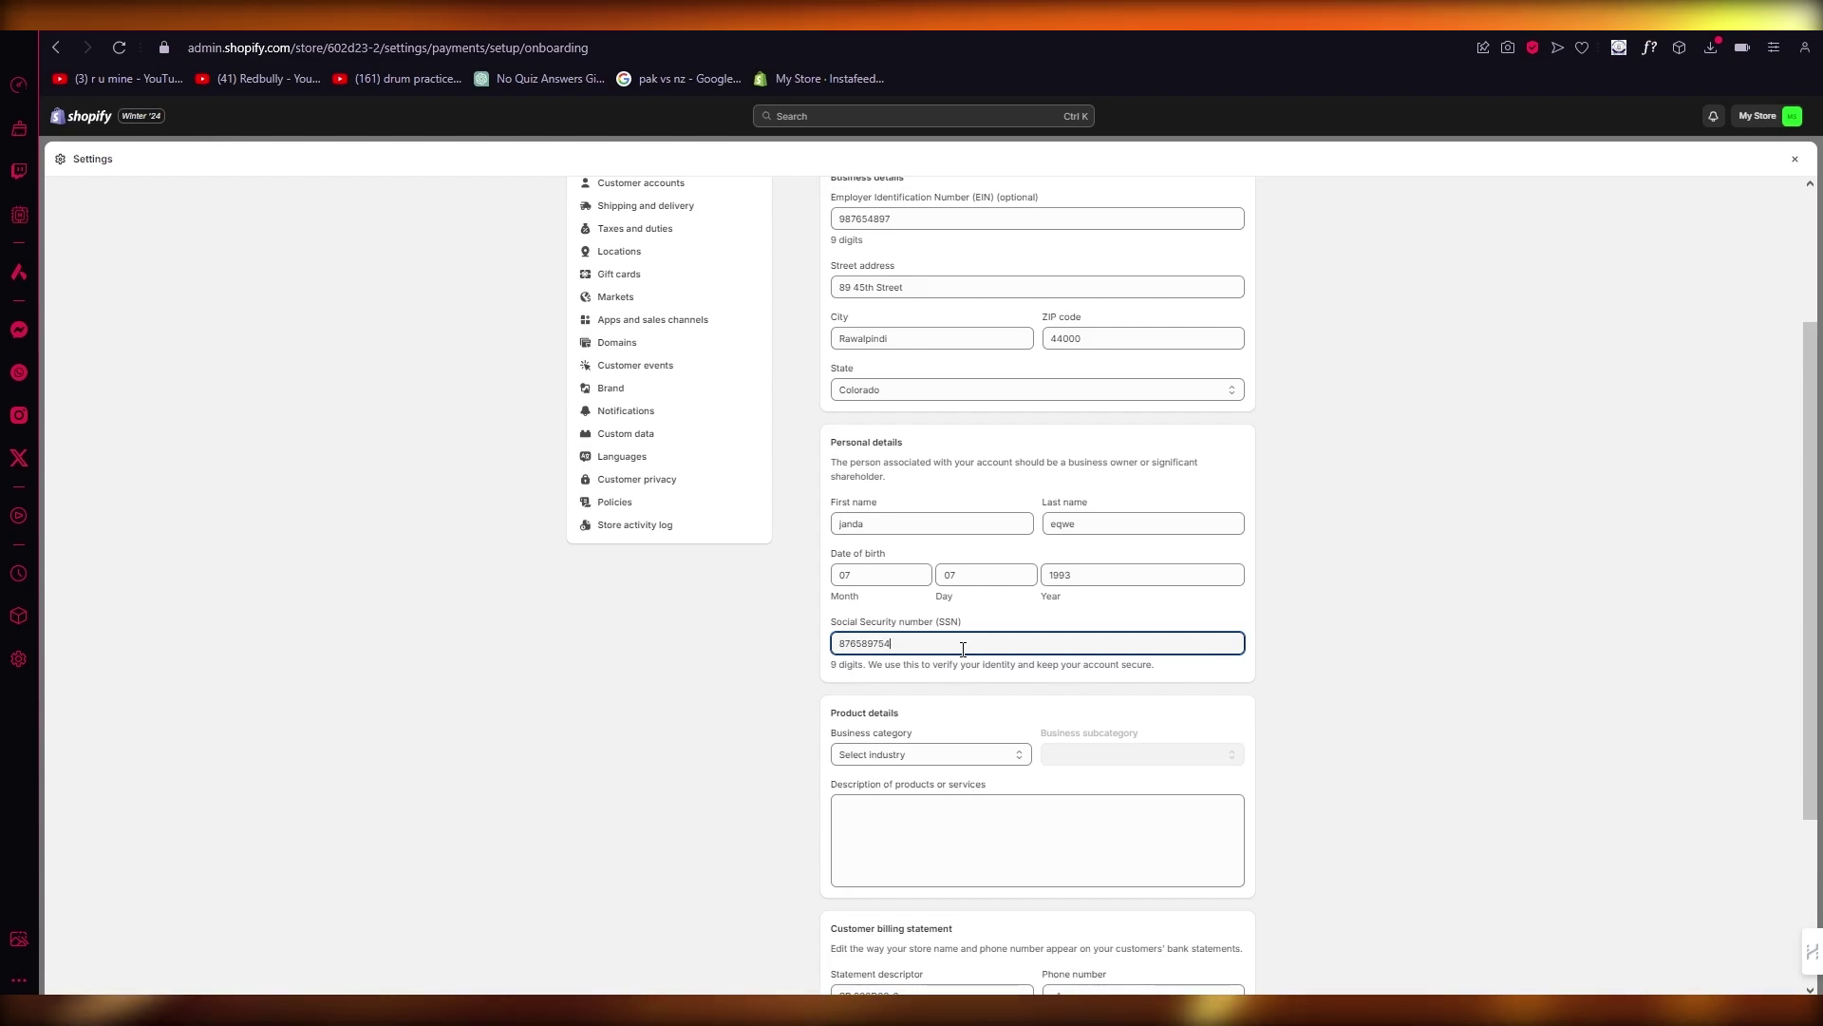
Step: Set the business category to Building services with subcategory Telecom services
scroll(963, 649, down, 3)
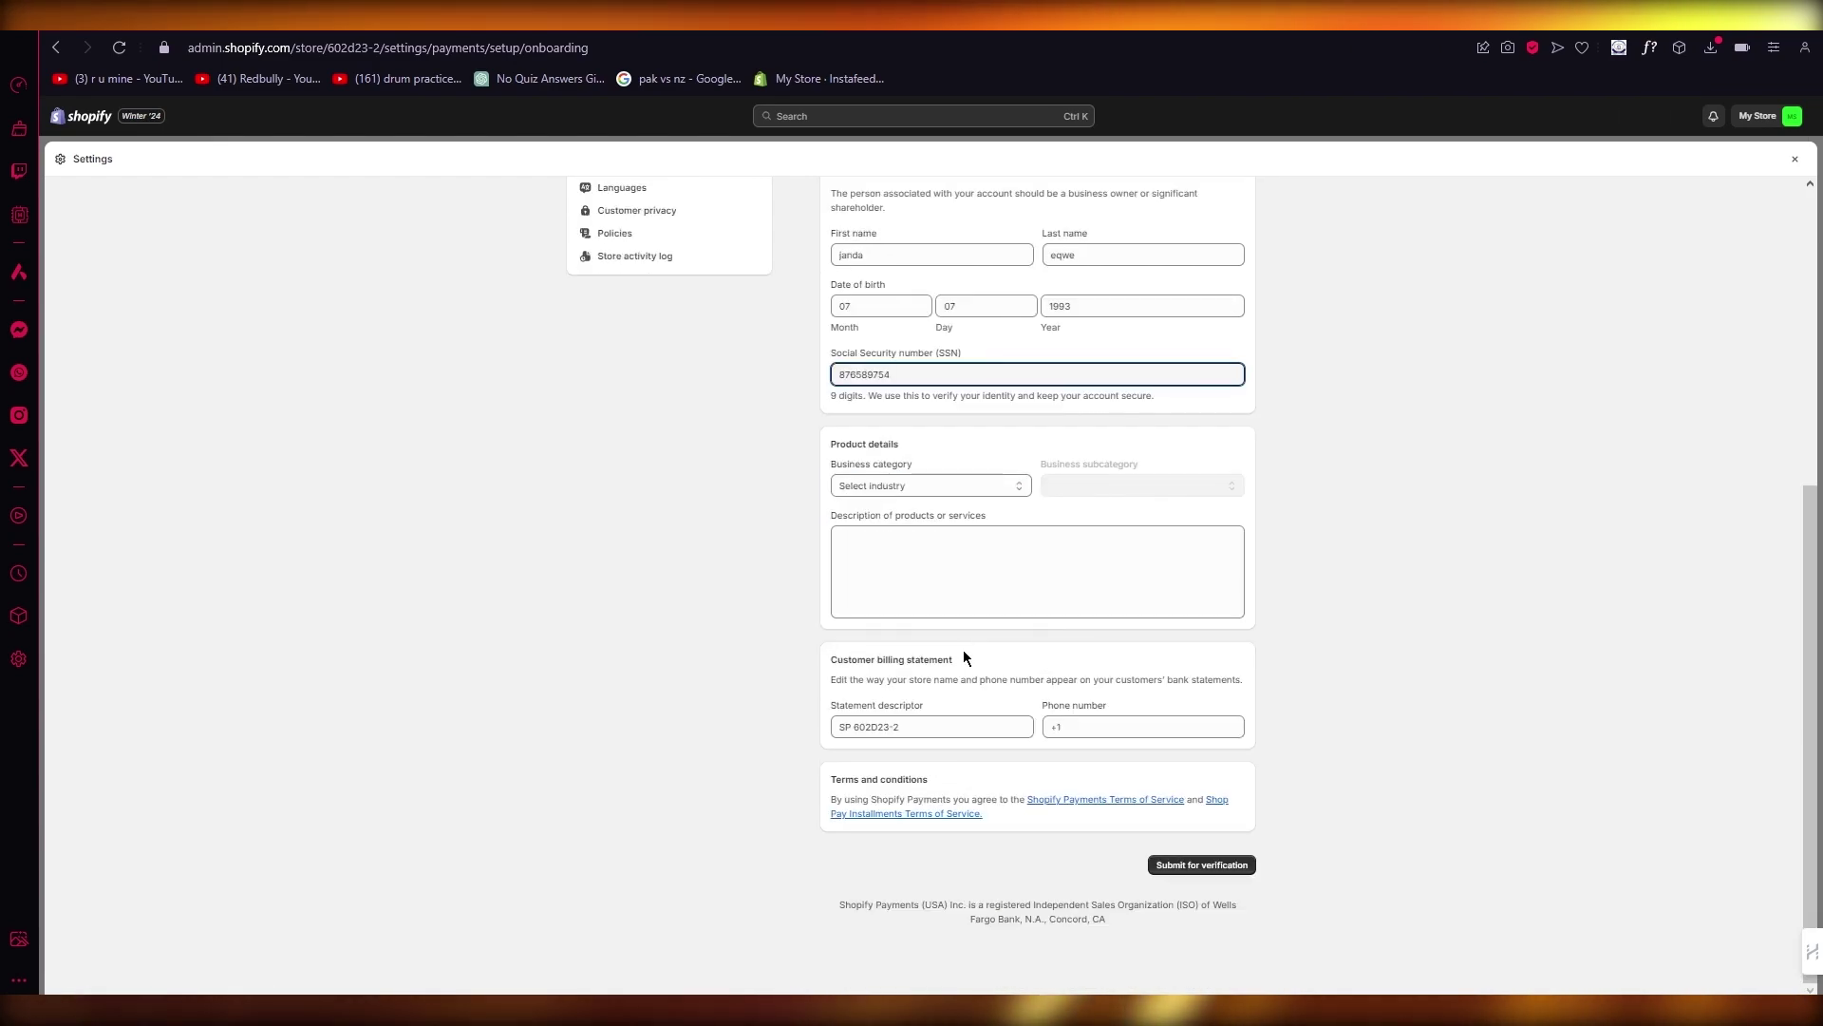
click(984, 484)
click(971, 534)
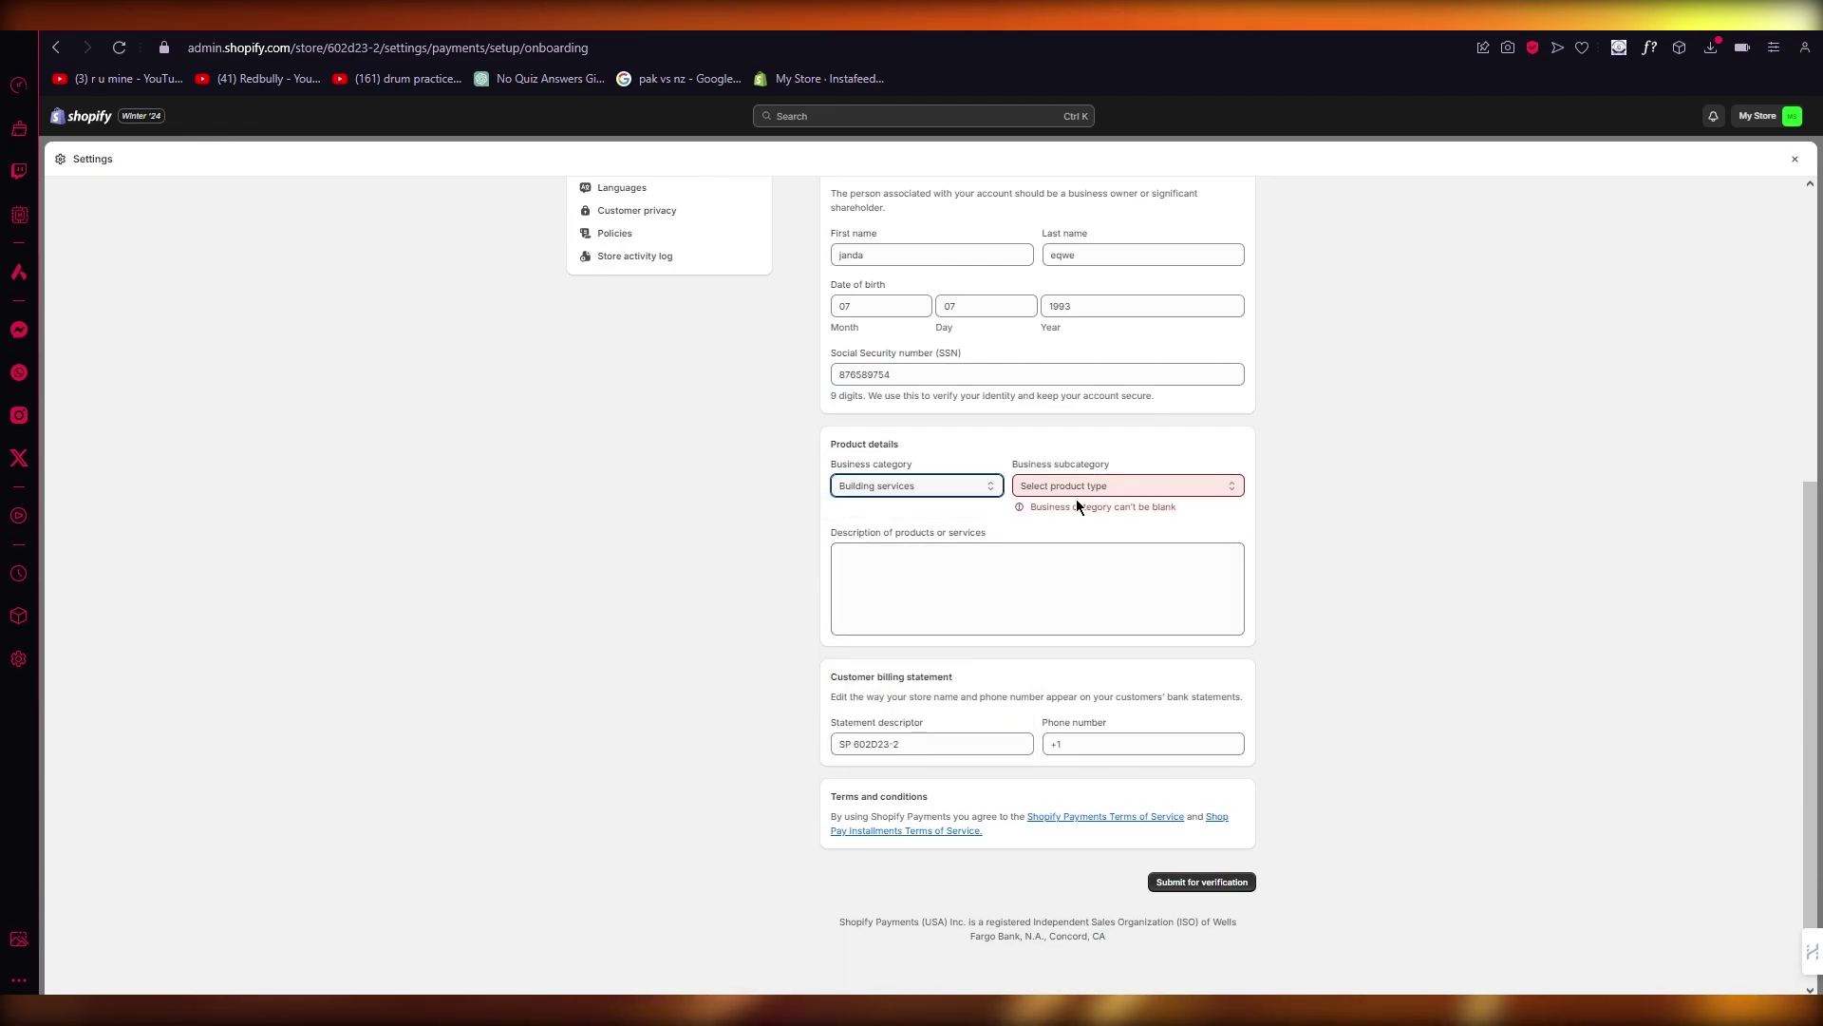
click(1077, 490)
click(1092, 613)
Step: Add a placeholder description and the billing phone number, then submit for verification
click(961, 574)
text(oihoihio)
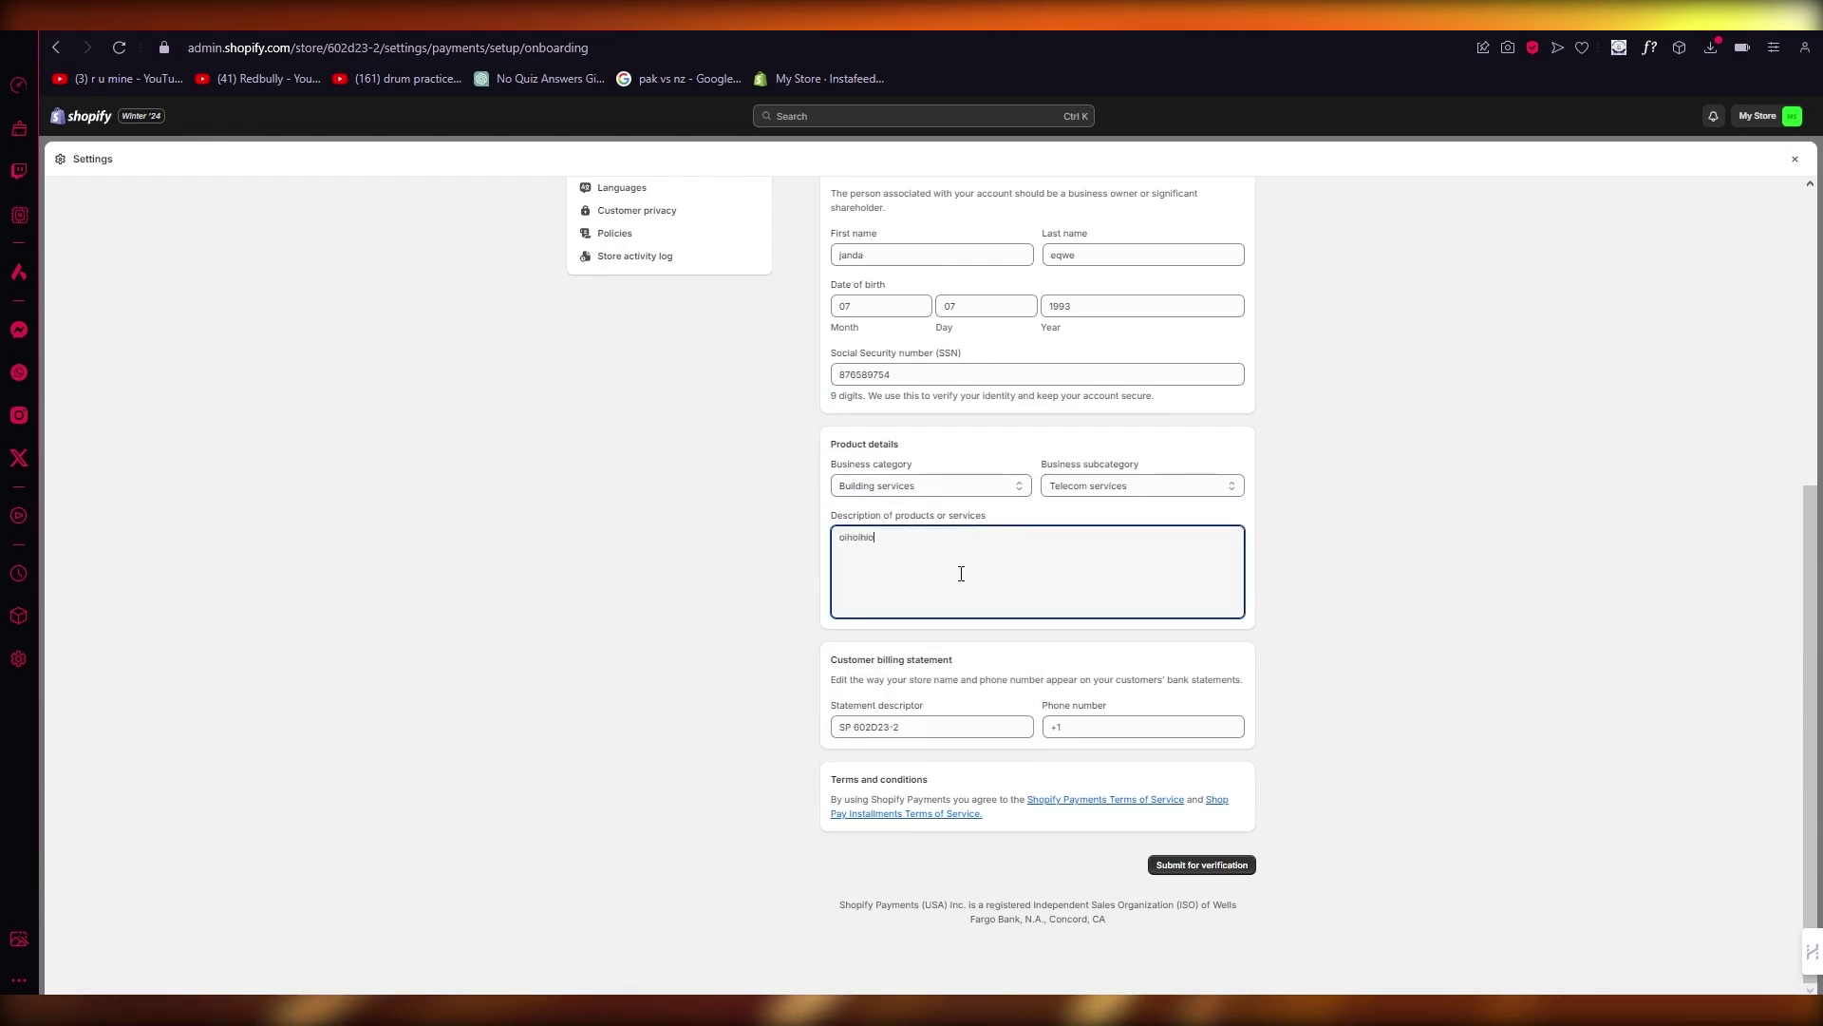
text(hoihoih)
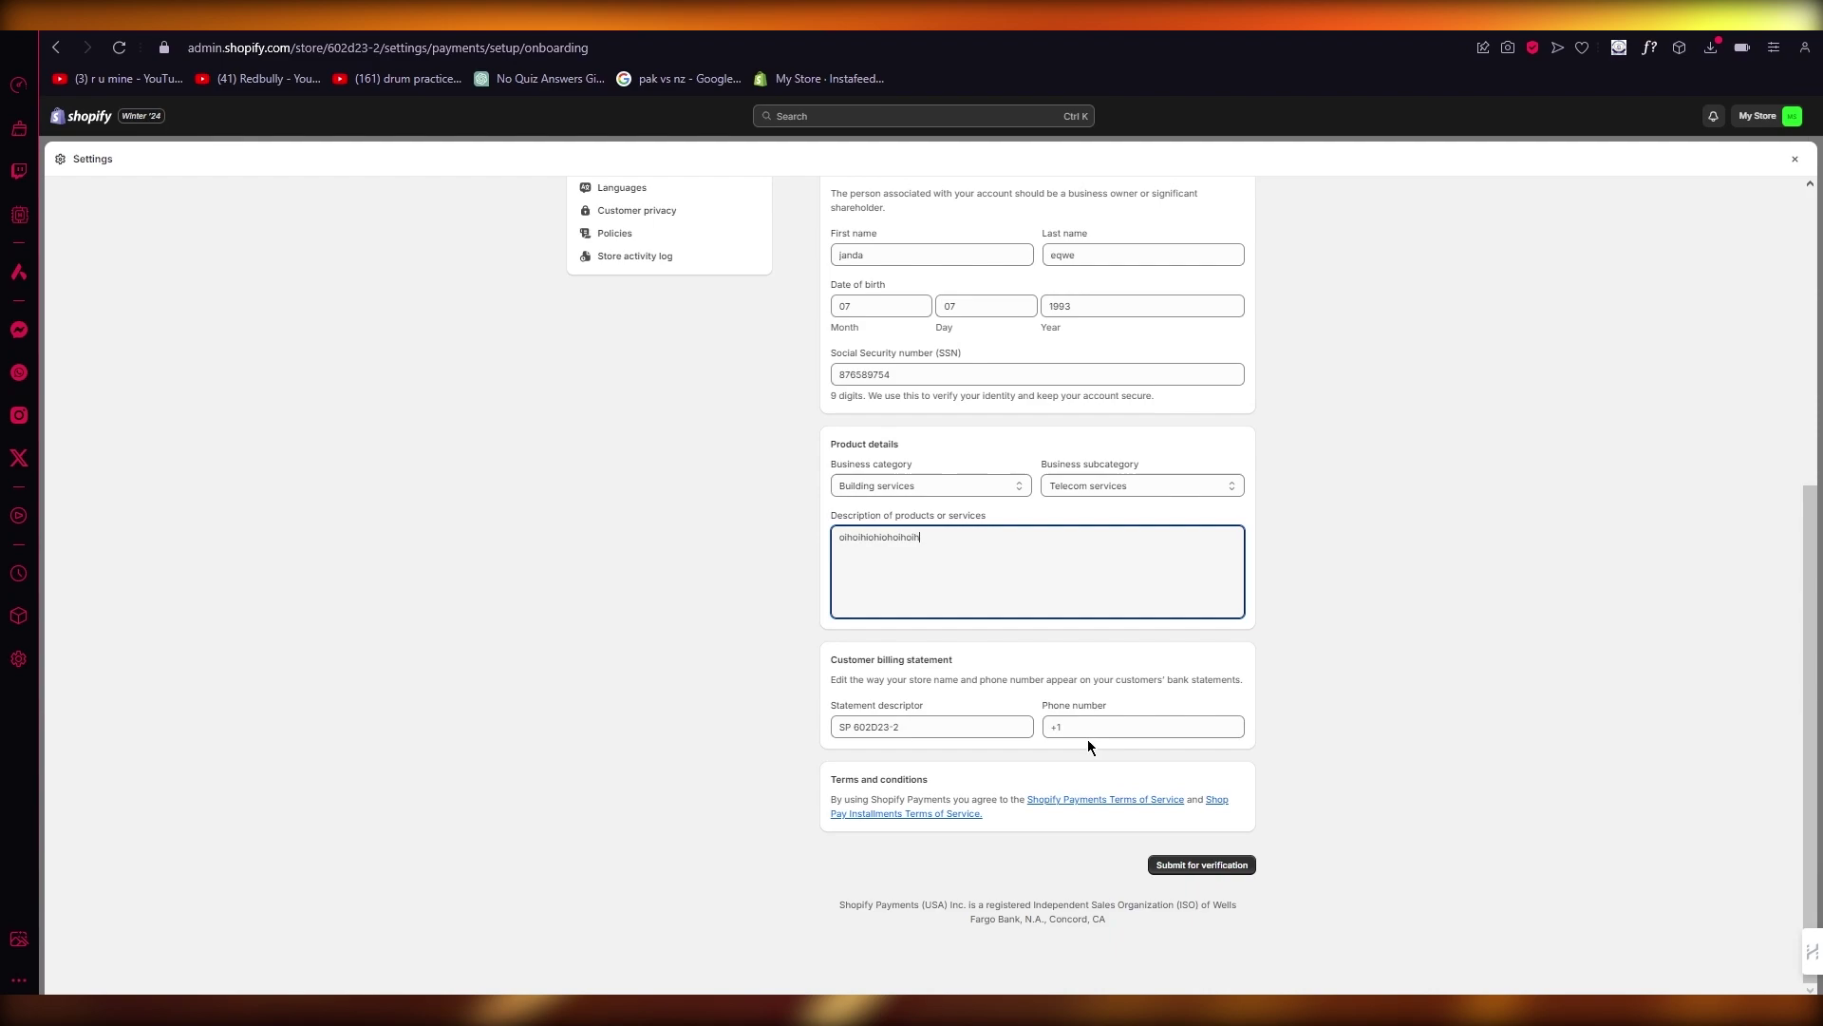
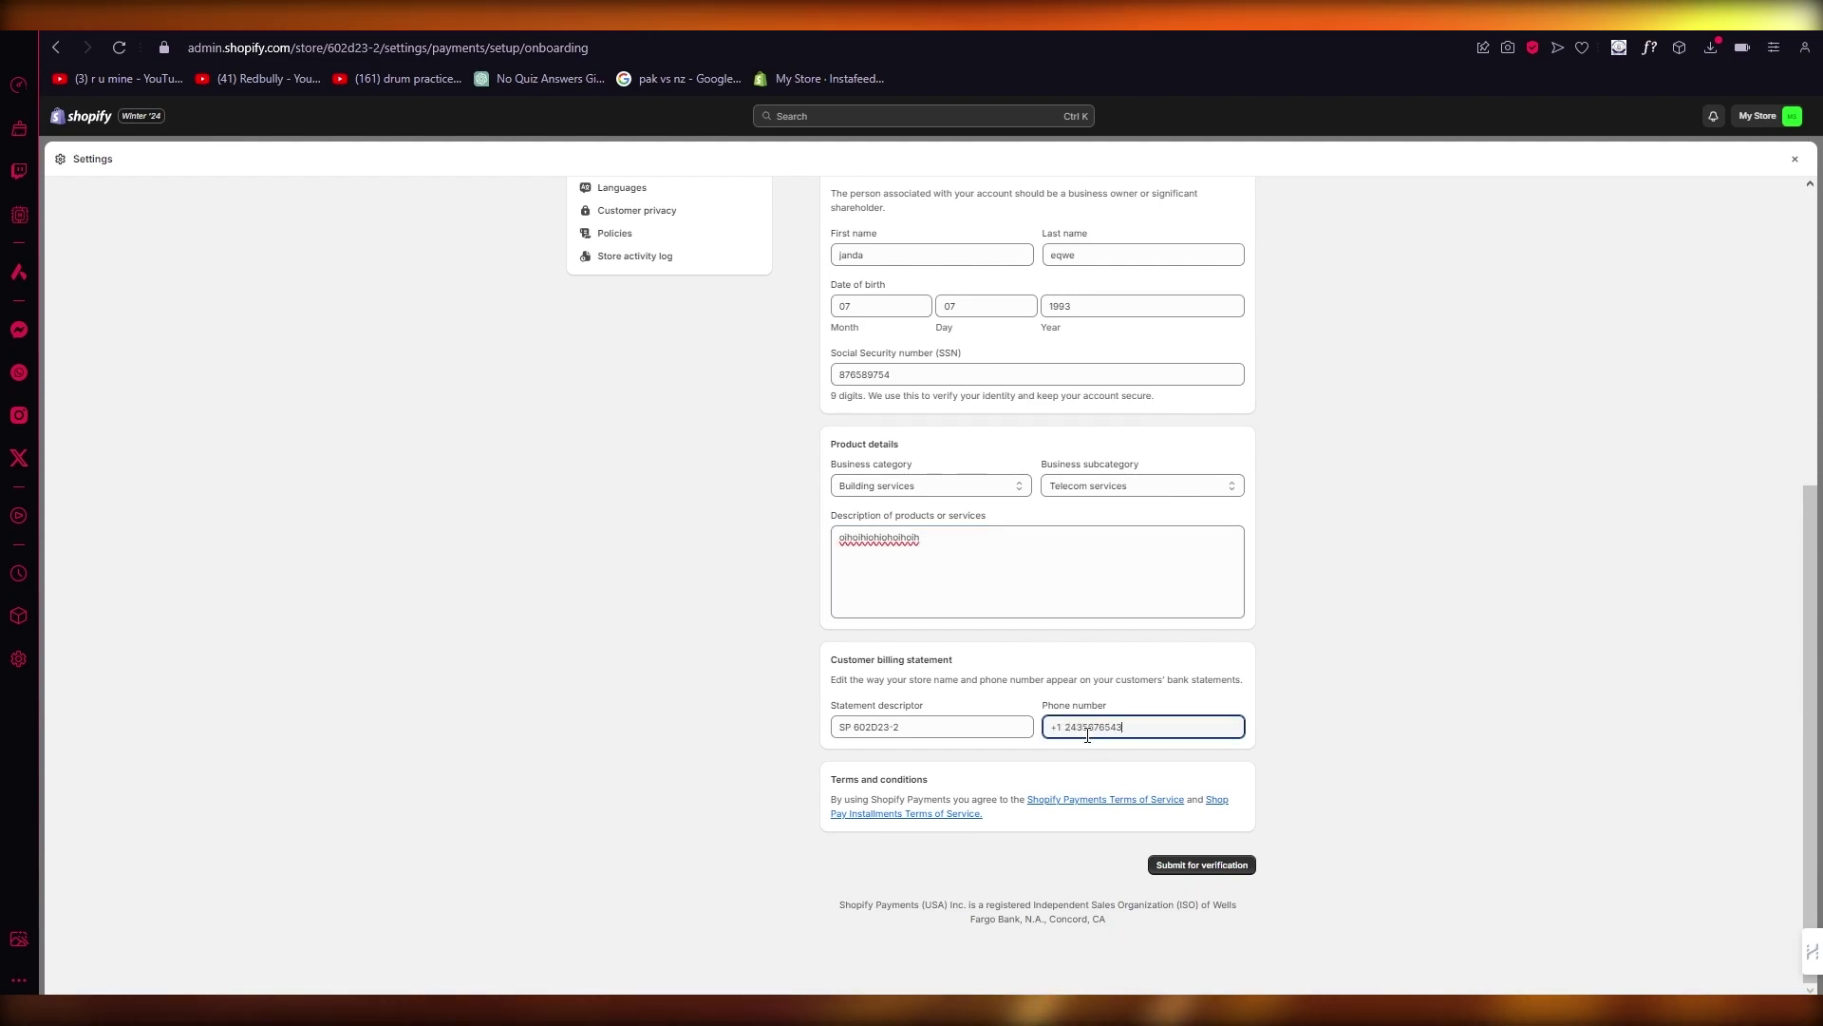
click(1554, 748)
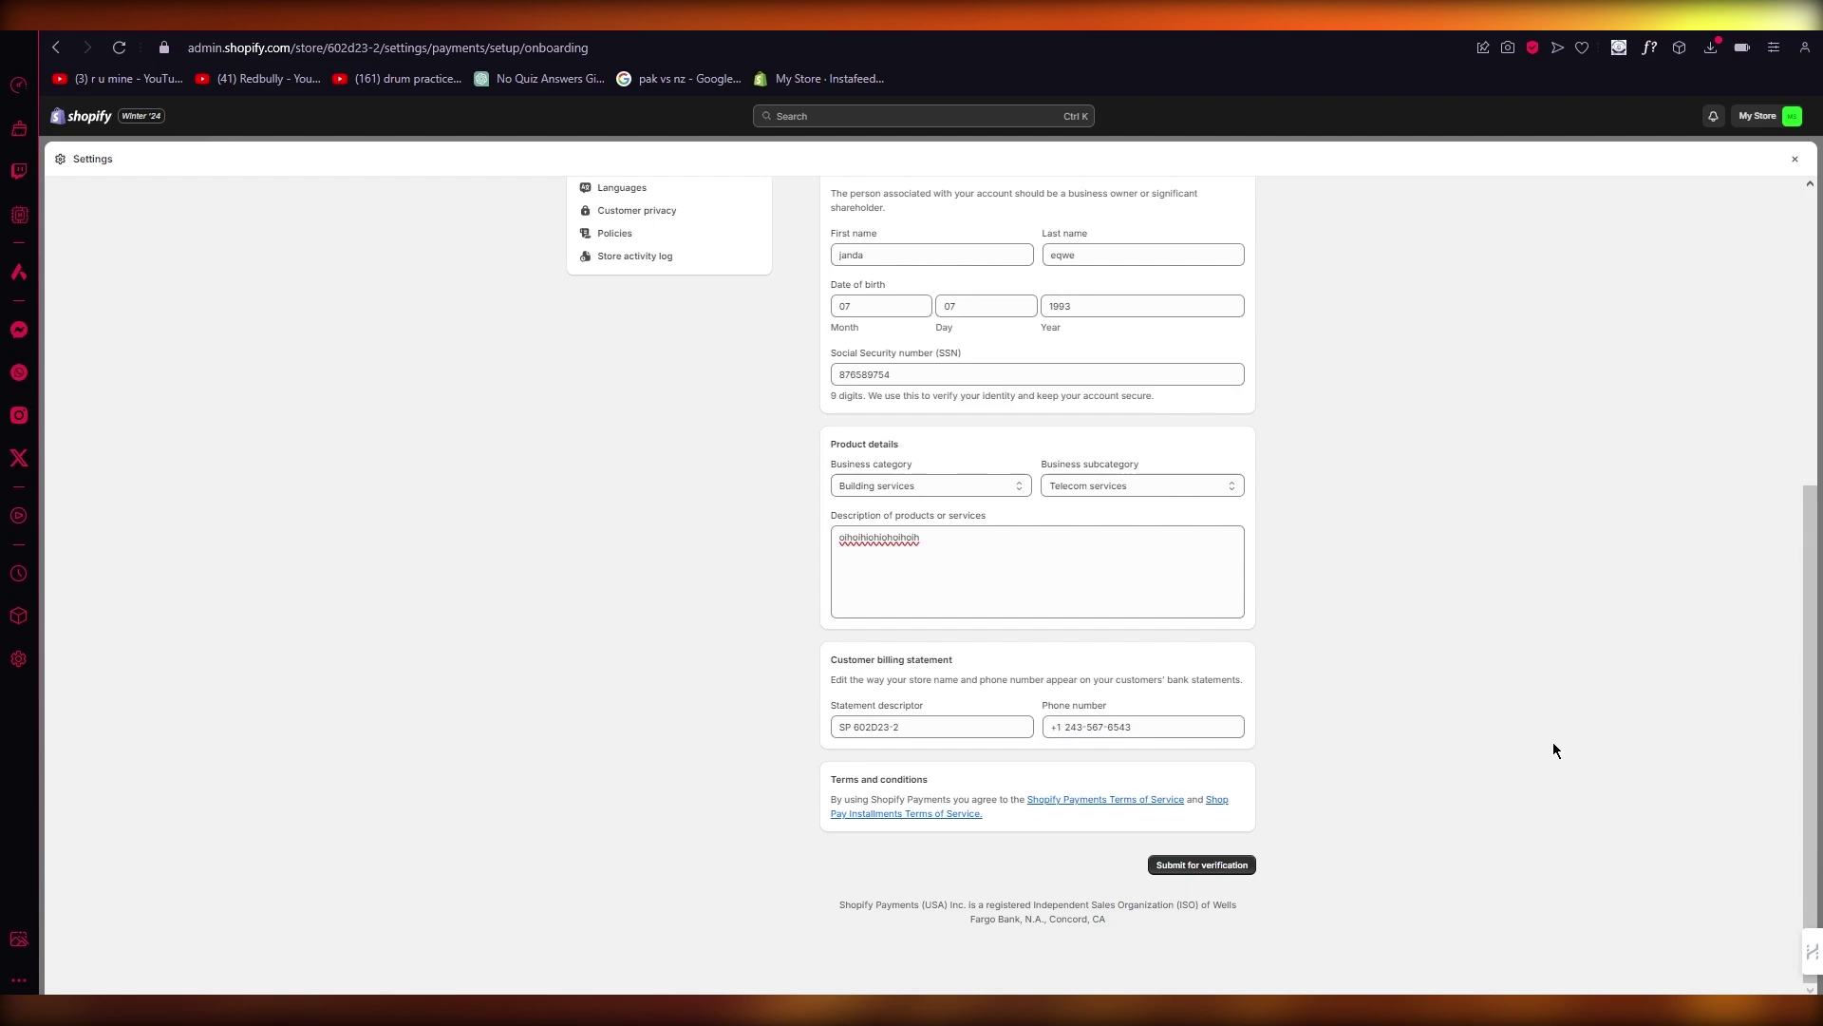
click(1219, 865)
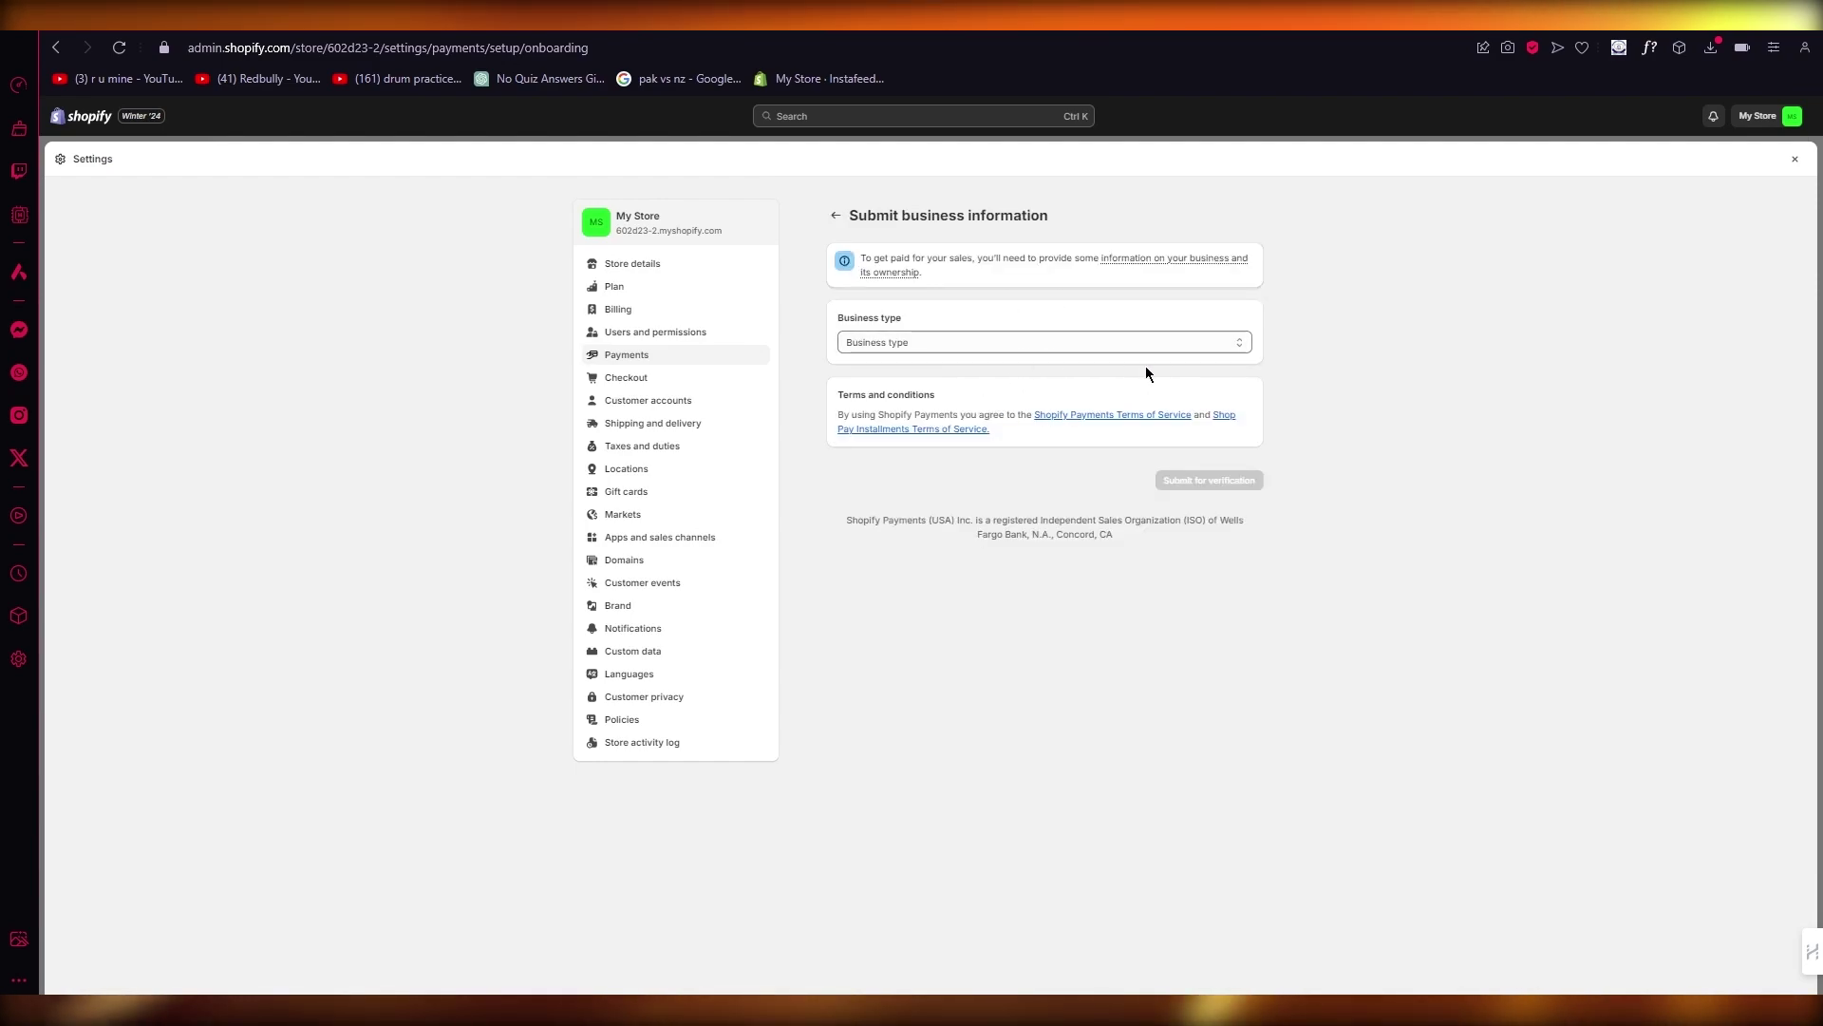
Step: Choose Individual/sole proprietor as business type and enter the EIN
click(1078, 351)
click(1011, 374)
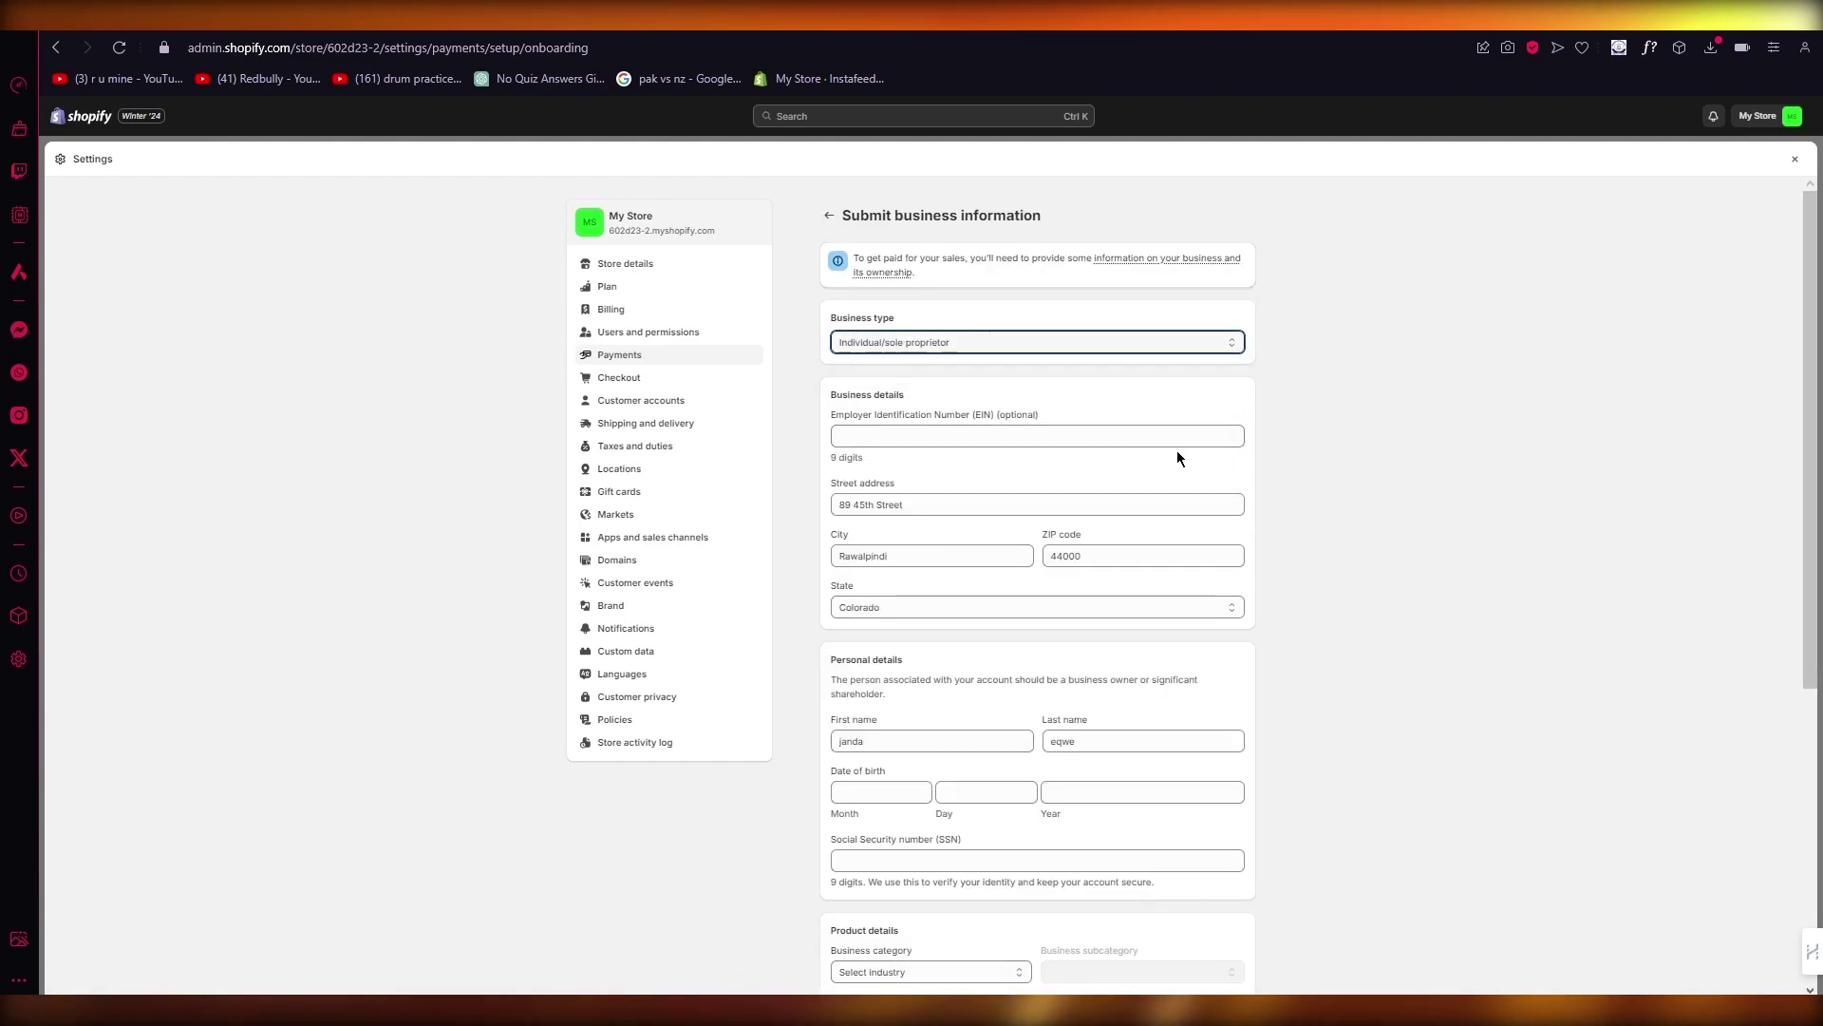
click(1082, 435)
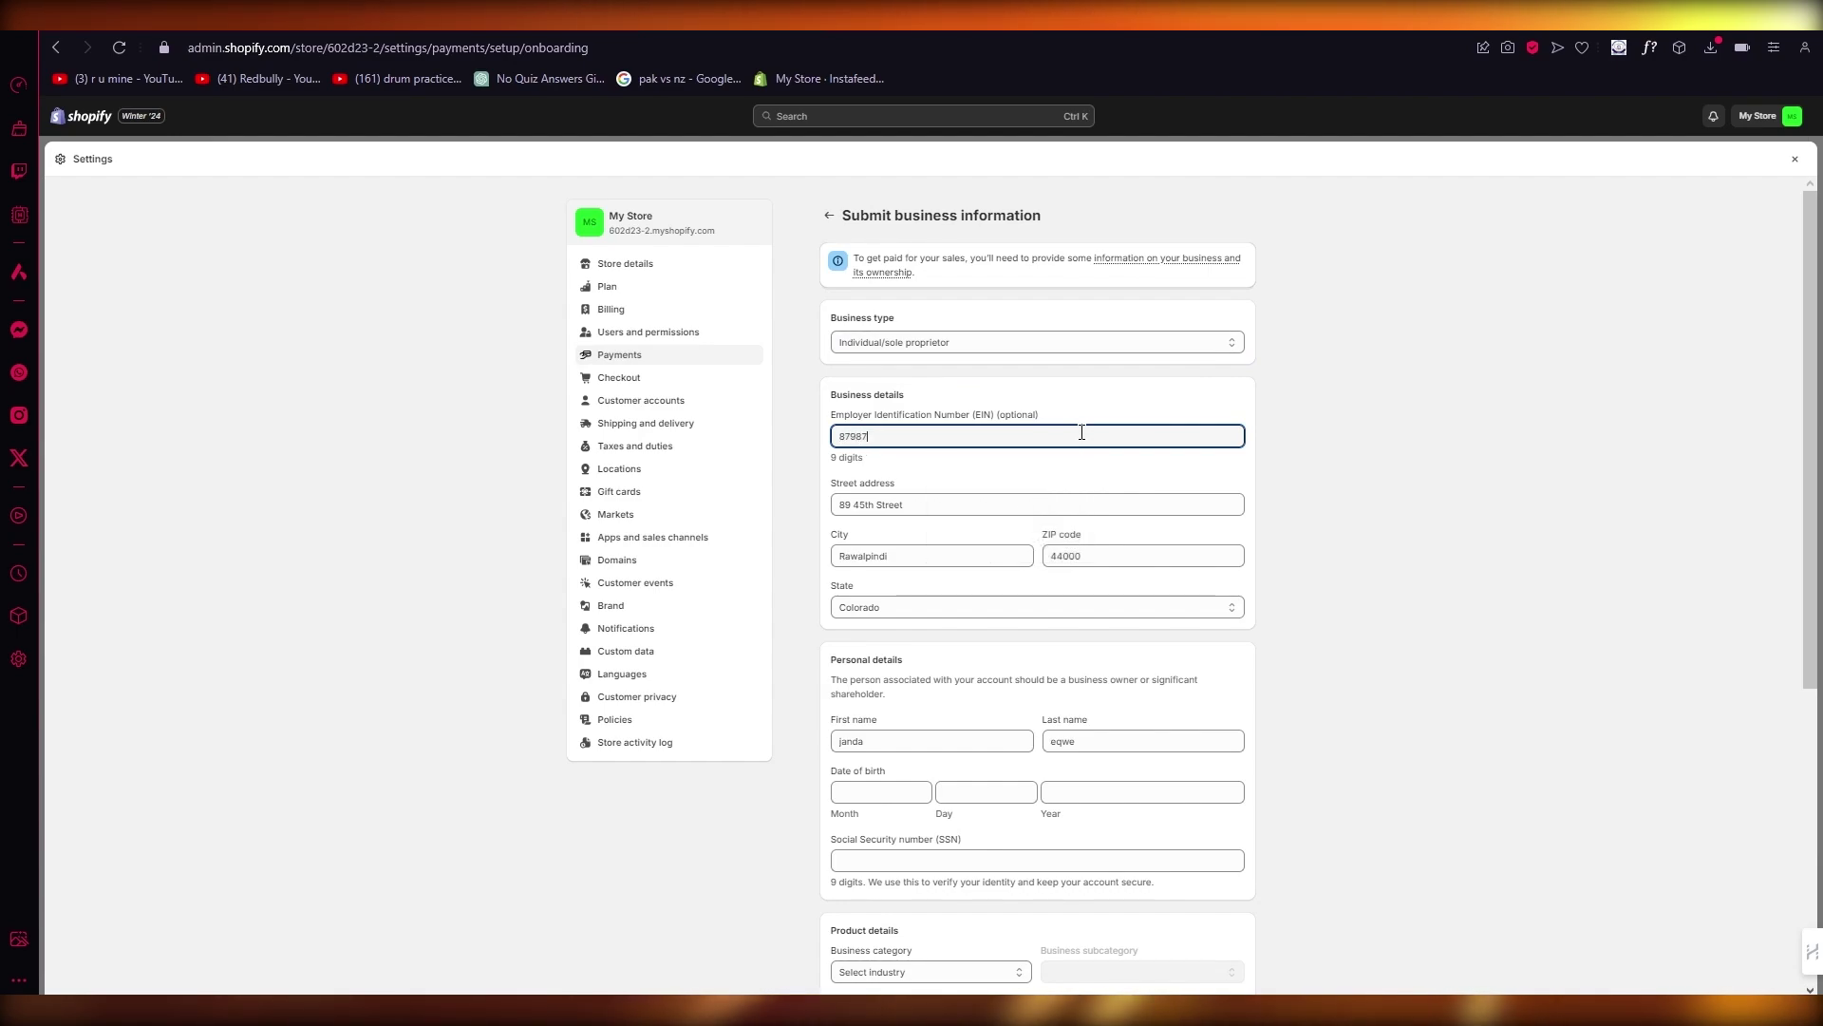
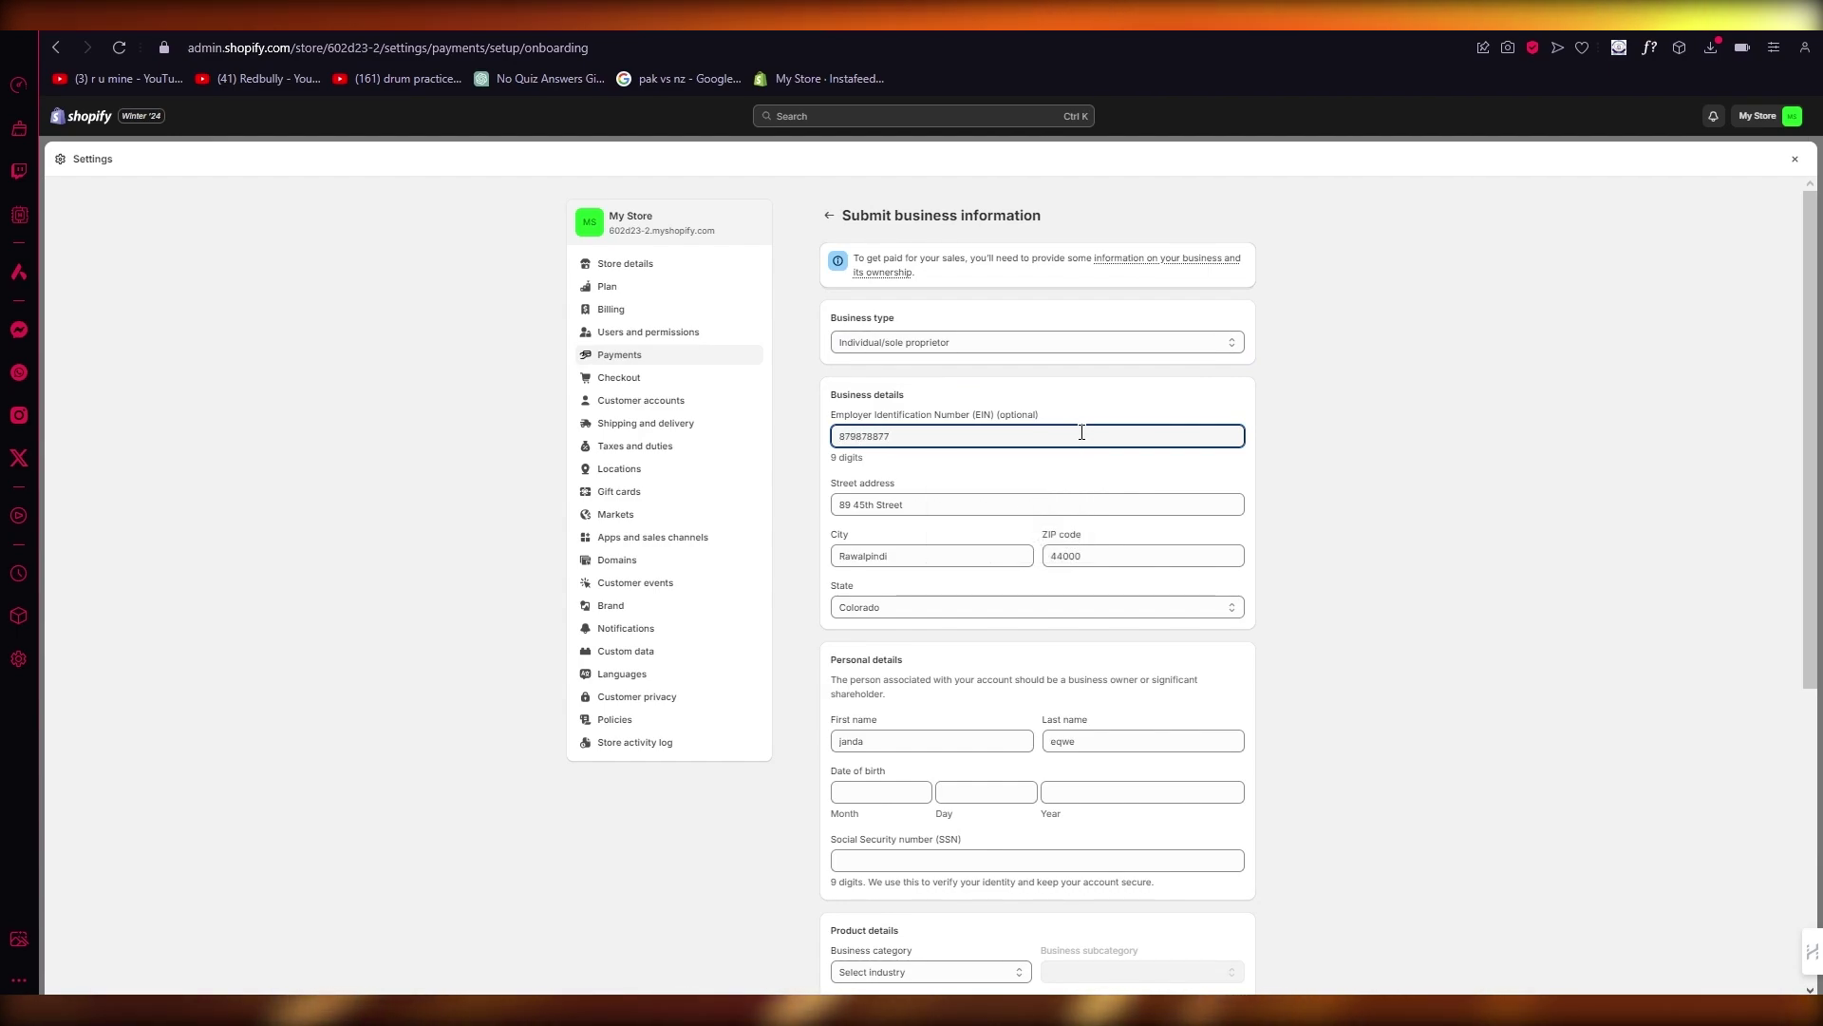
Step: Fill in the date of birth and the Social Security number
scroll(1064, 442, down, 4)
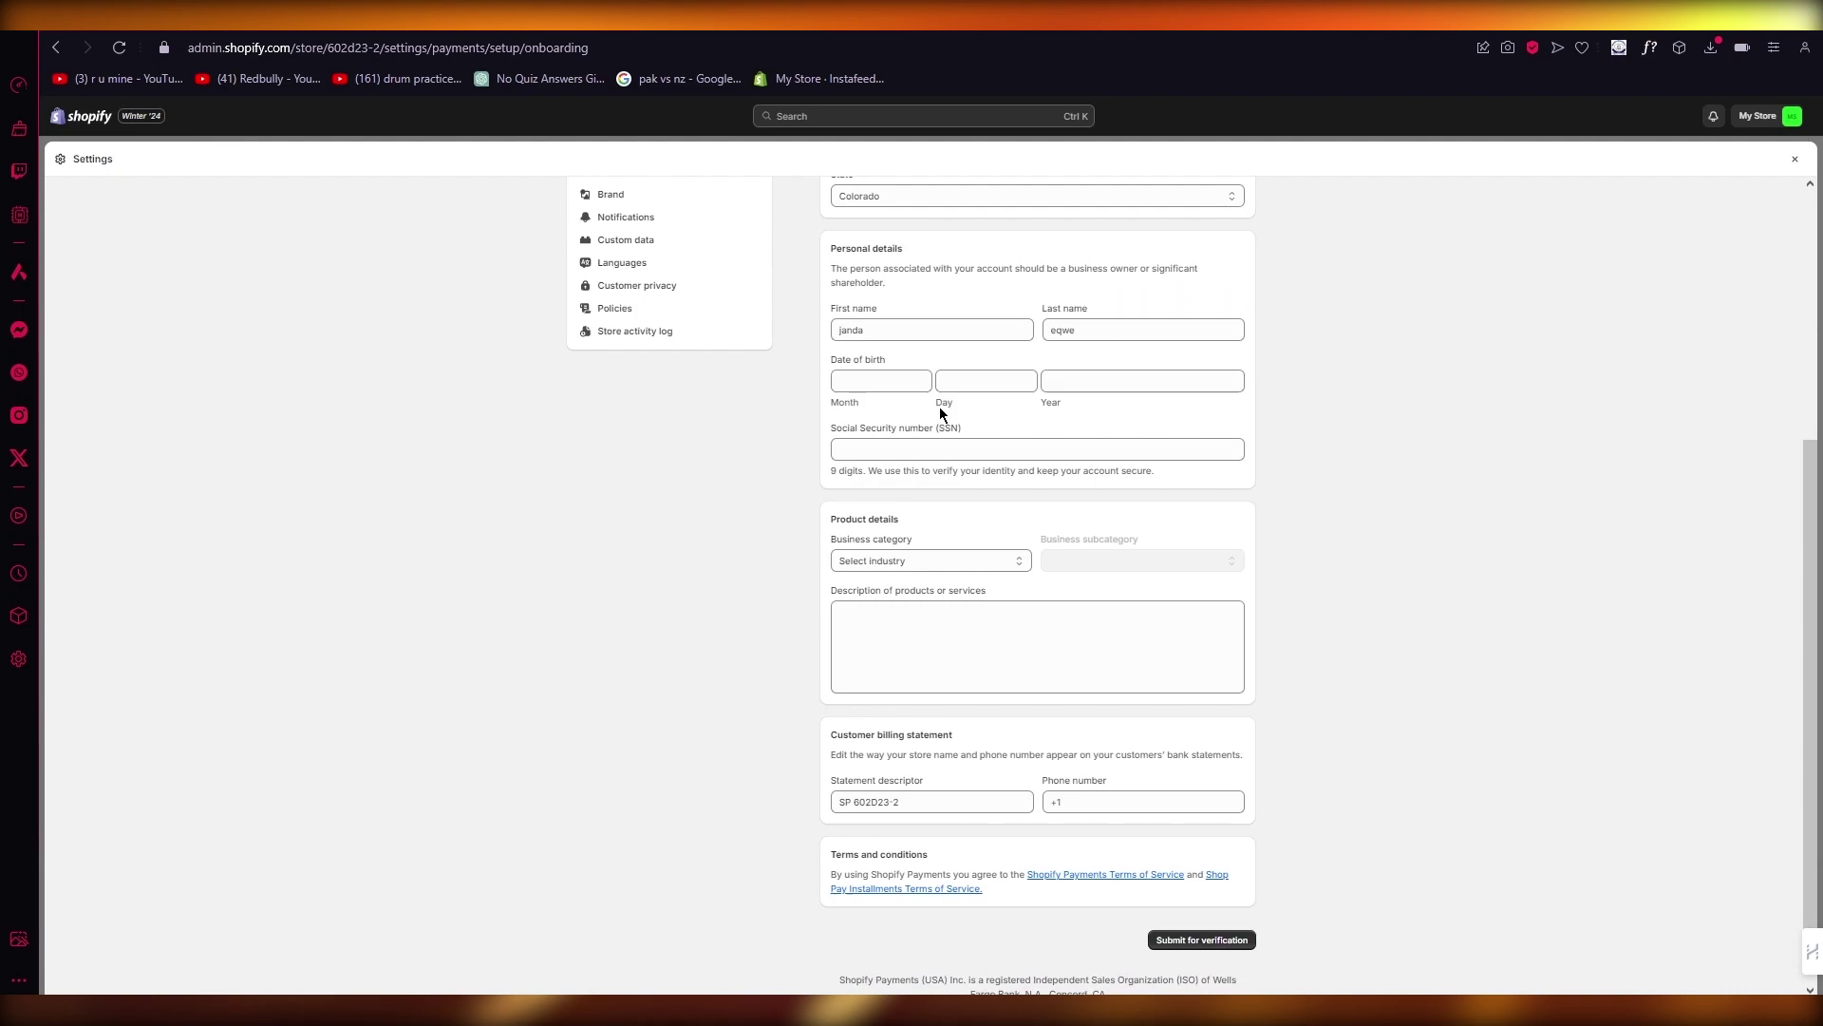
click(886, 380)
text(8)
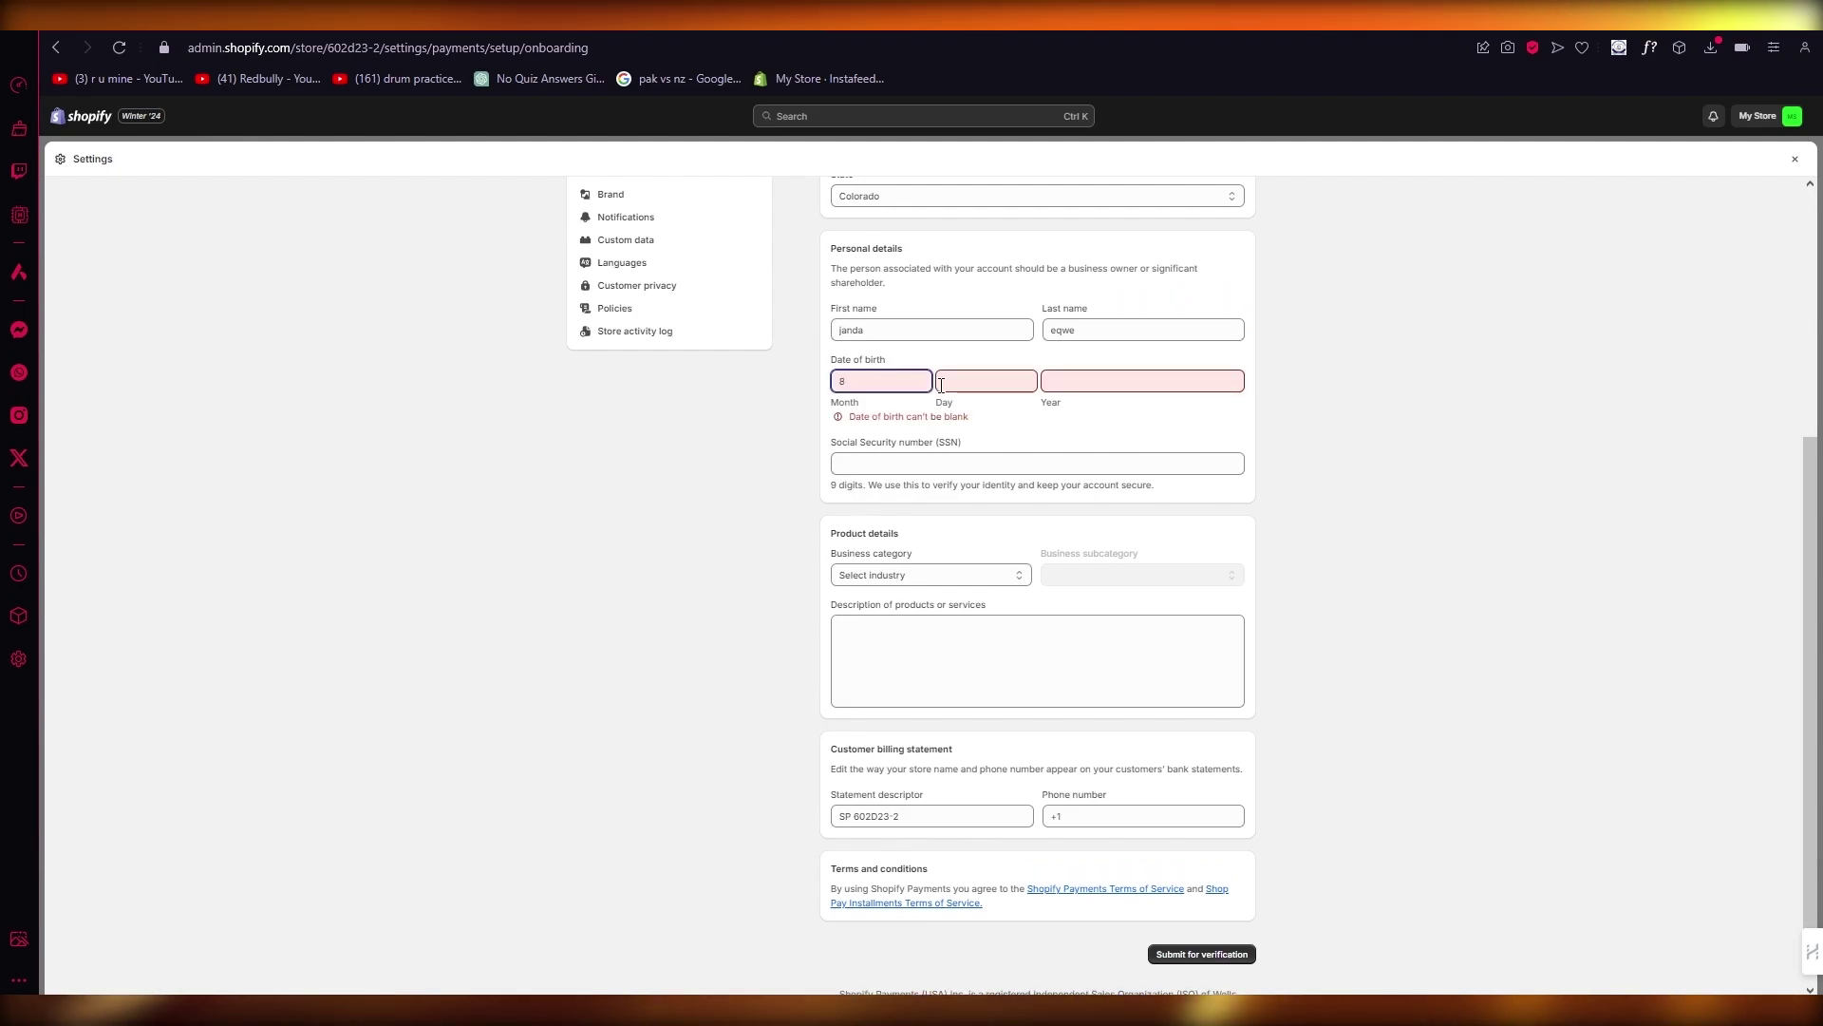
text(5)
click(1067, 377)
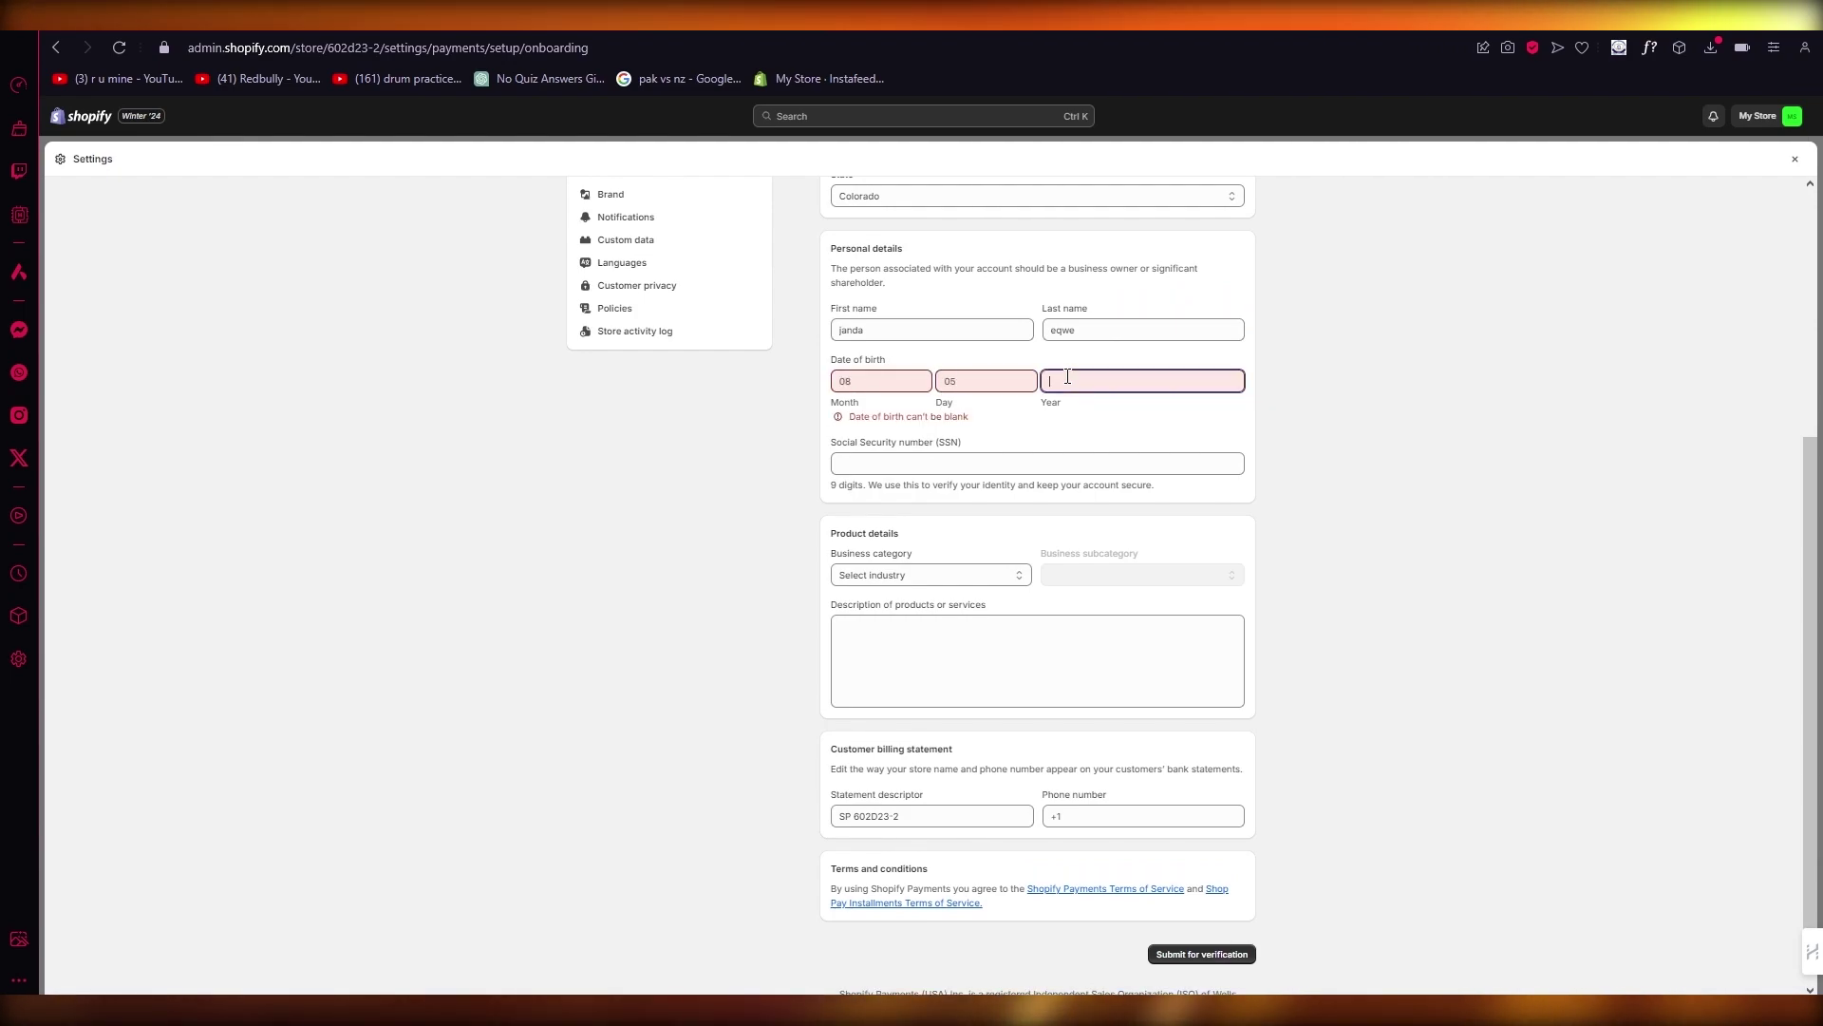
text(20)
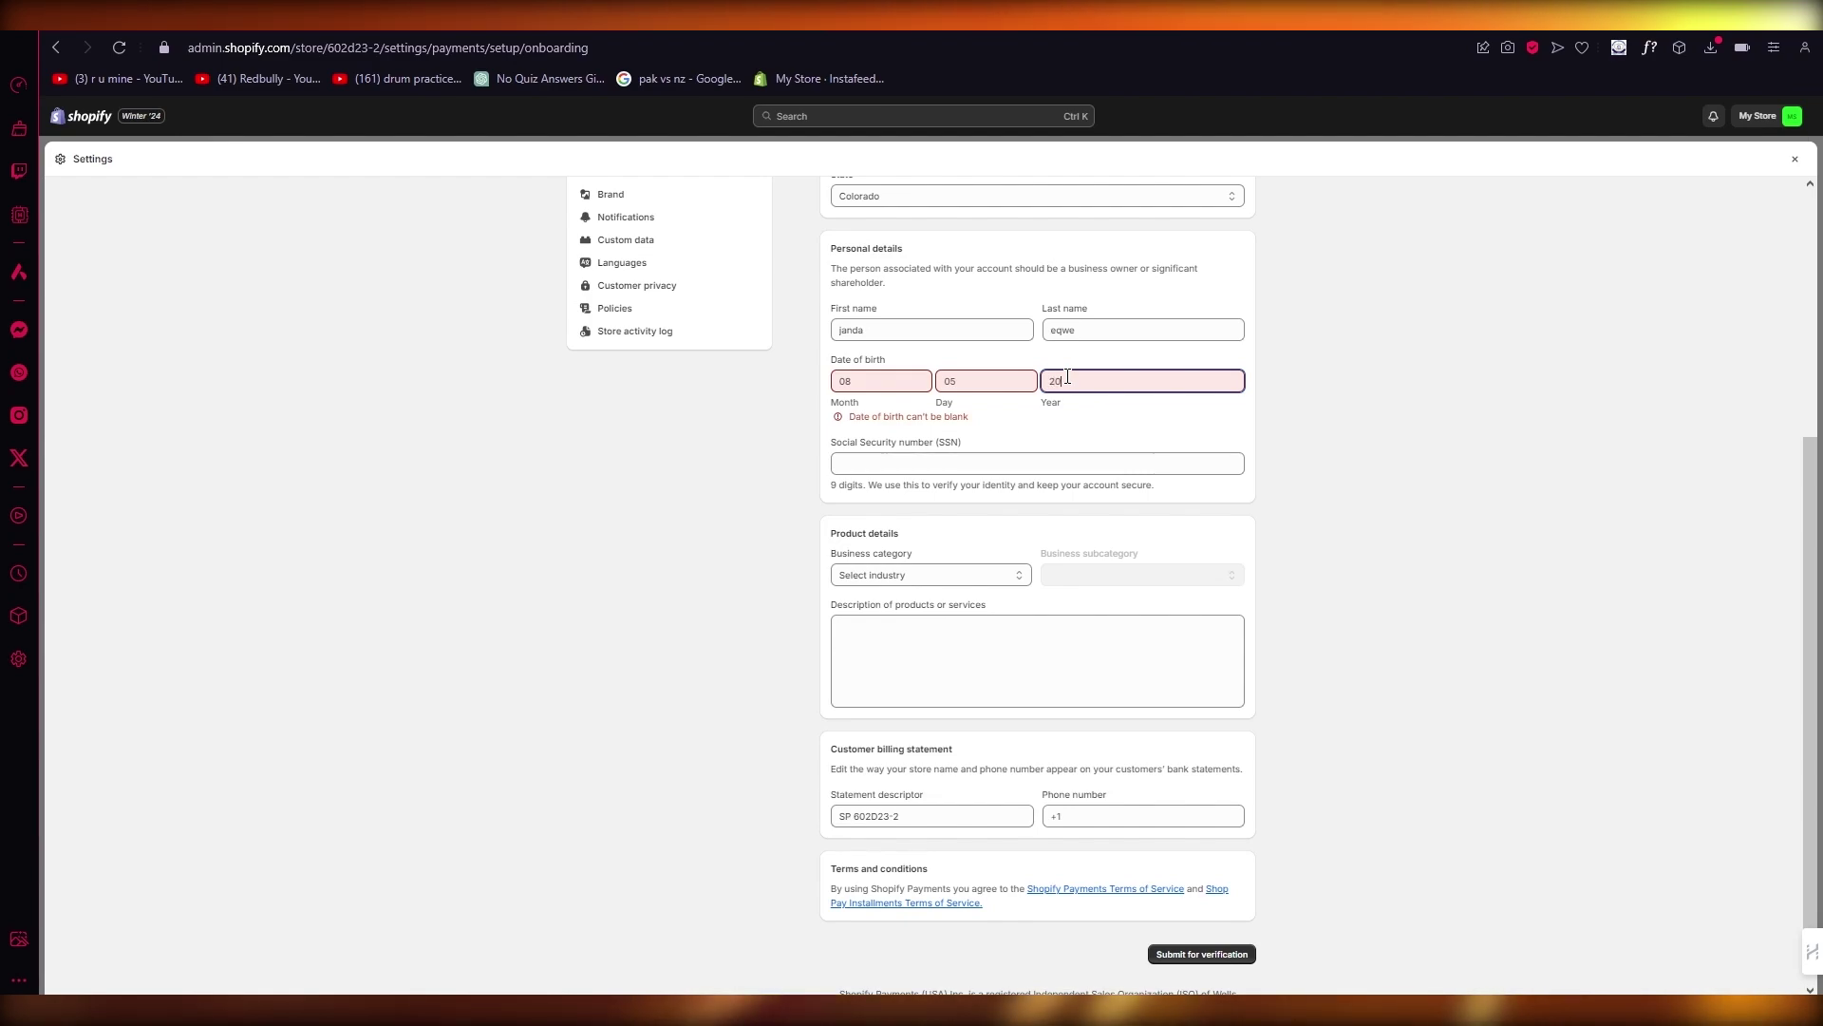
text(00)
scroll(1203, 492, down, 1)
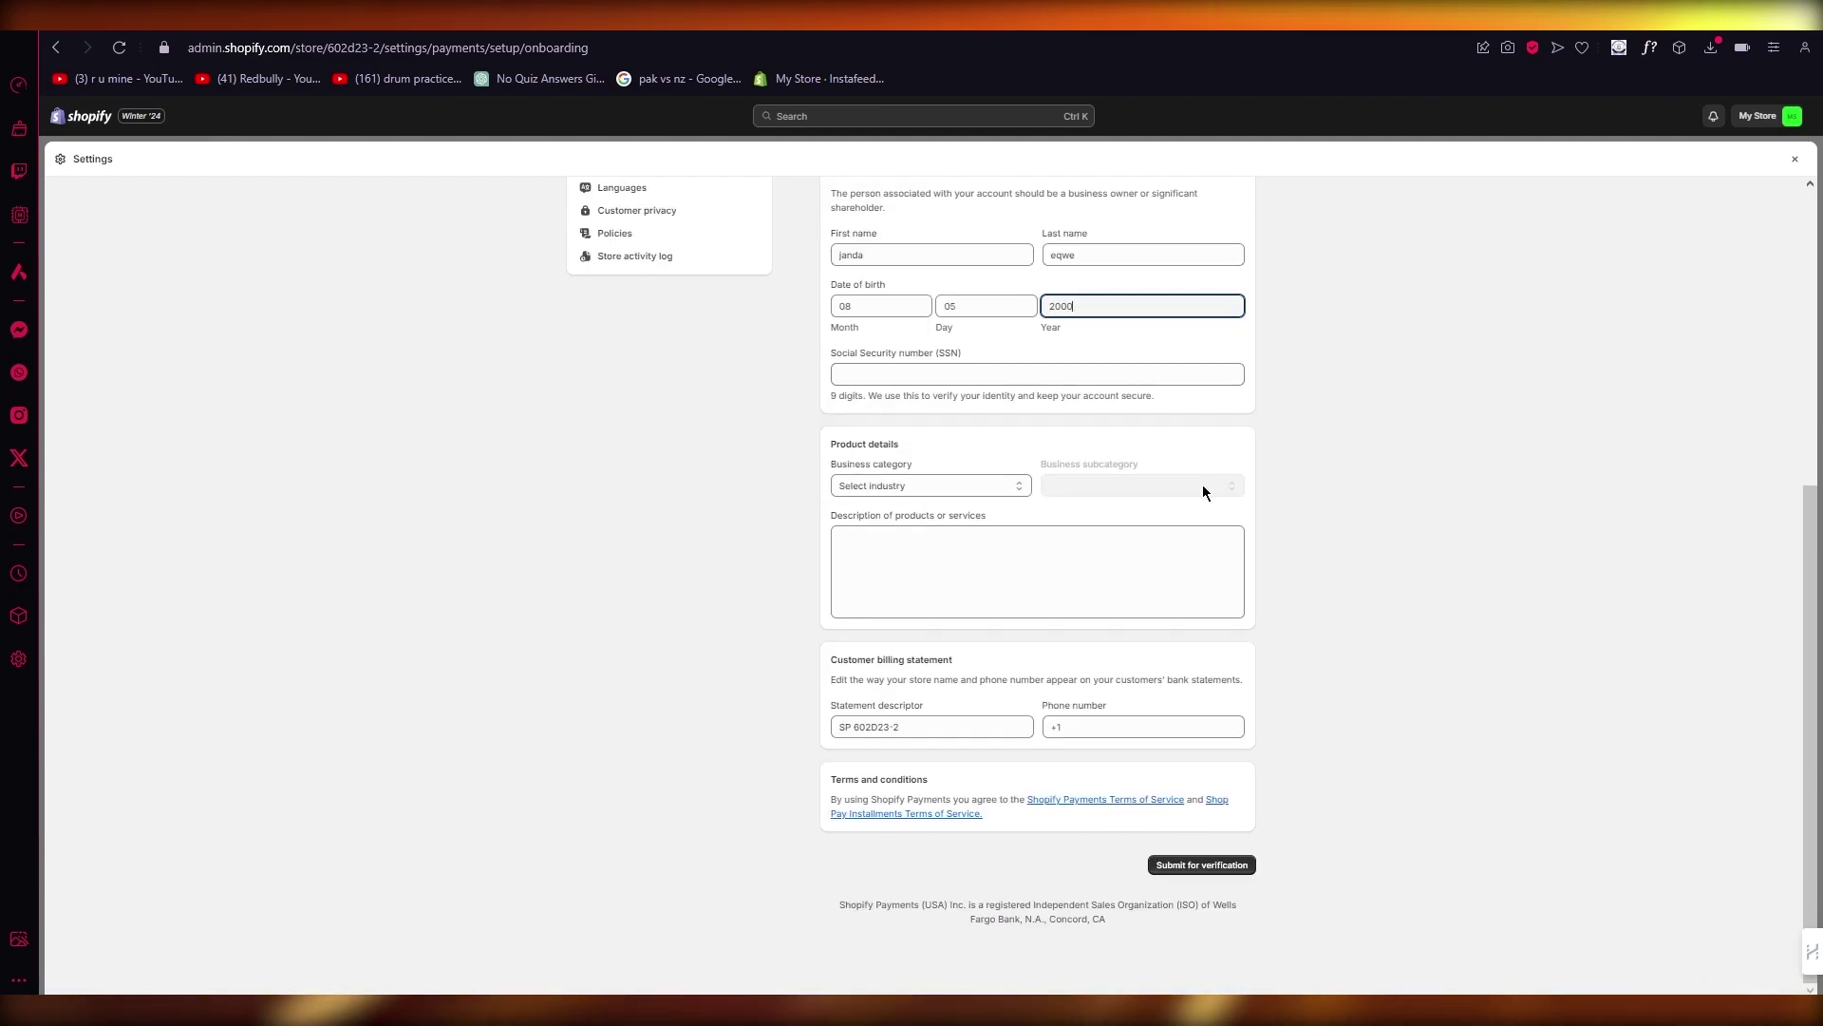
click(1009, 378)
text(123456)
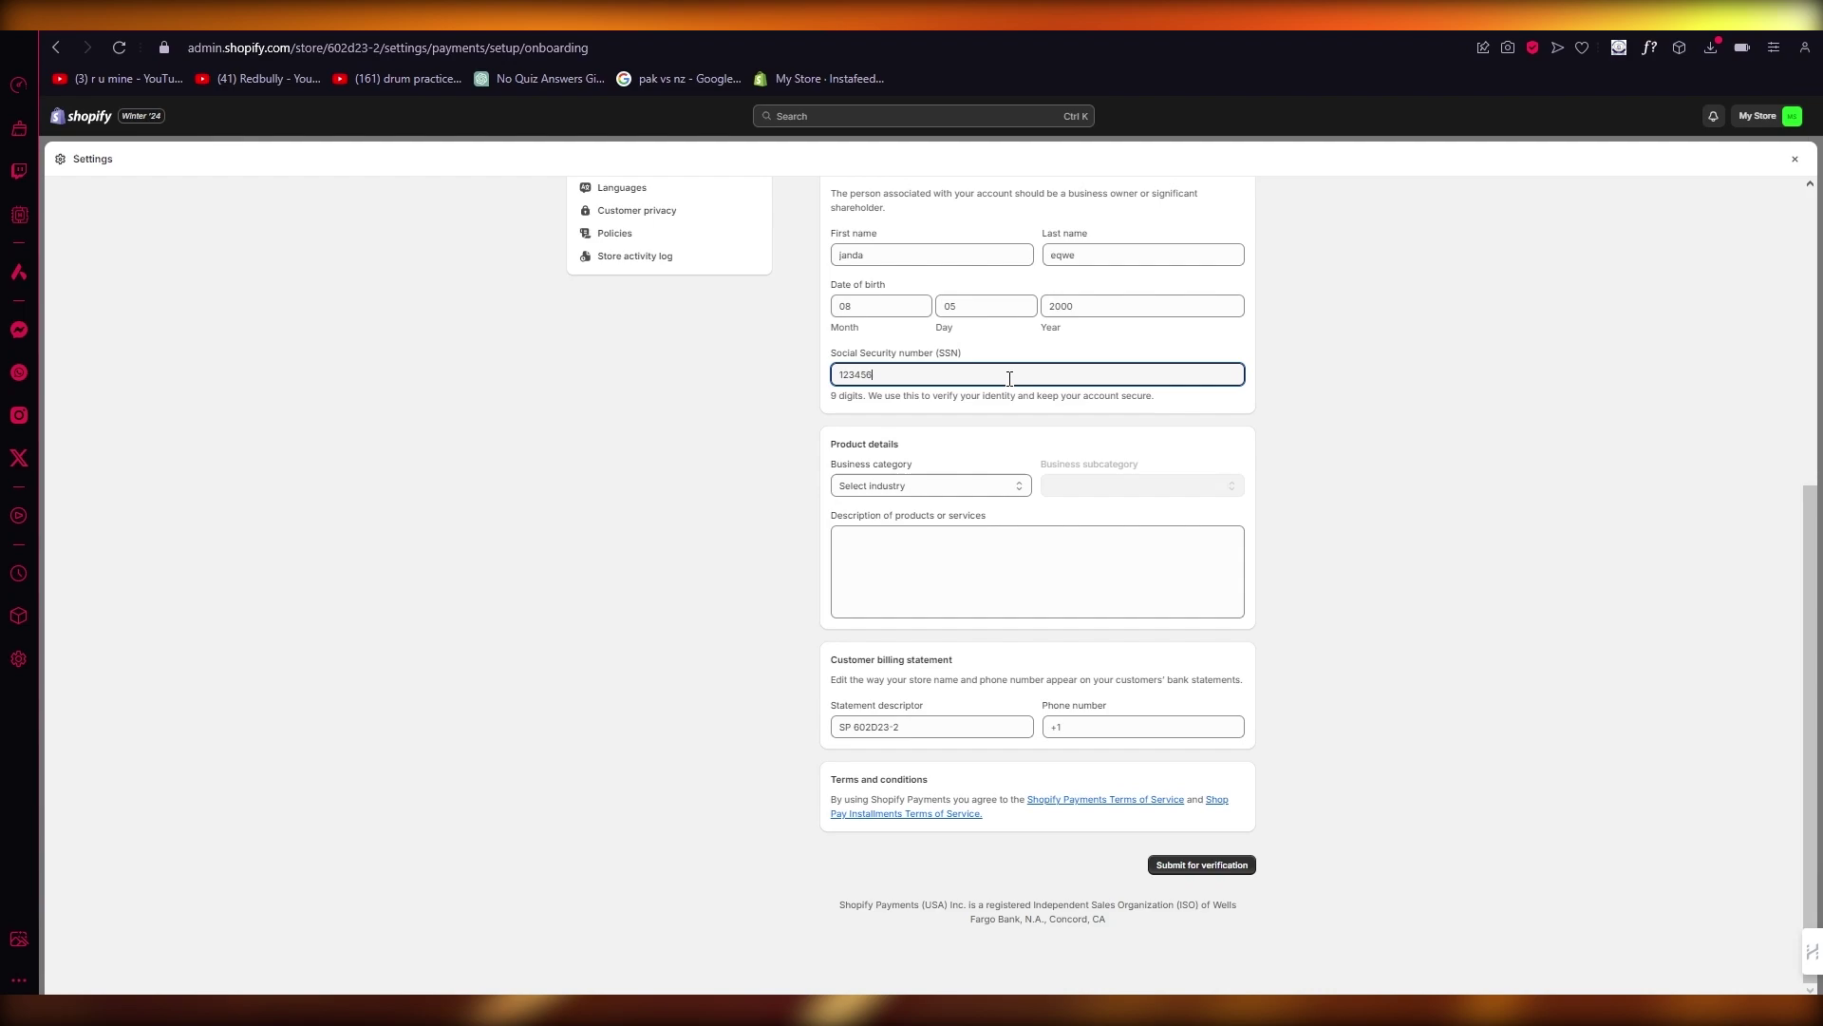
text(789)
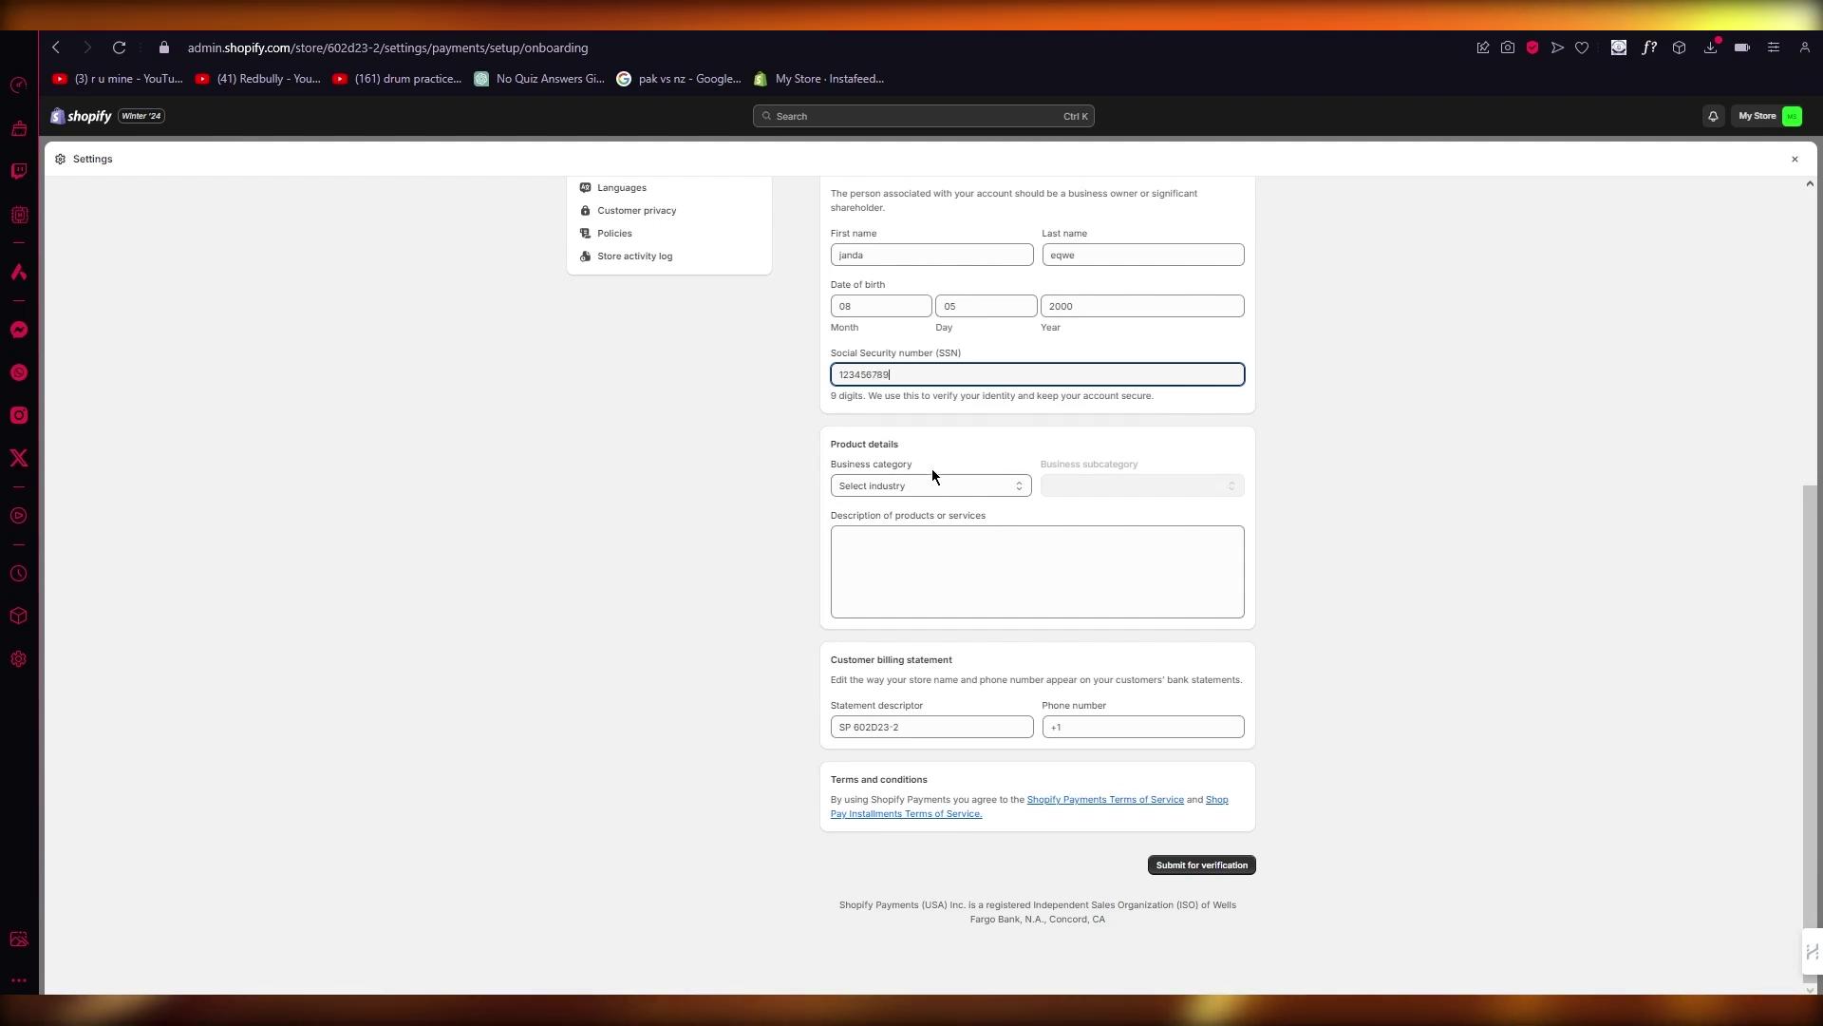
Step: Set the category to Entertainment and recreation with subcategory Bands and orchestras
click(921, 484)
click(912, 604)
click(1140, 486)
click(1187, 542)
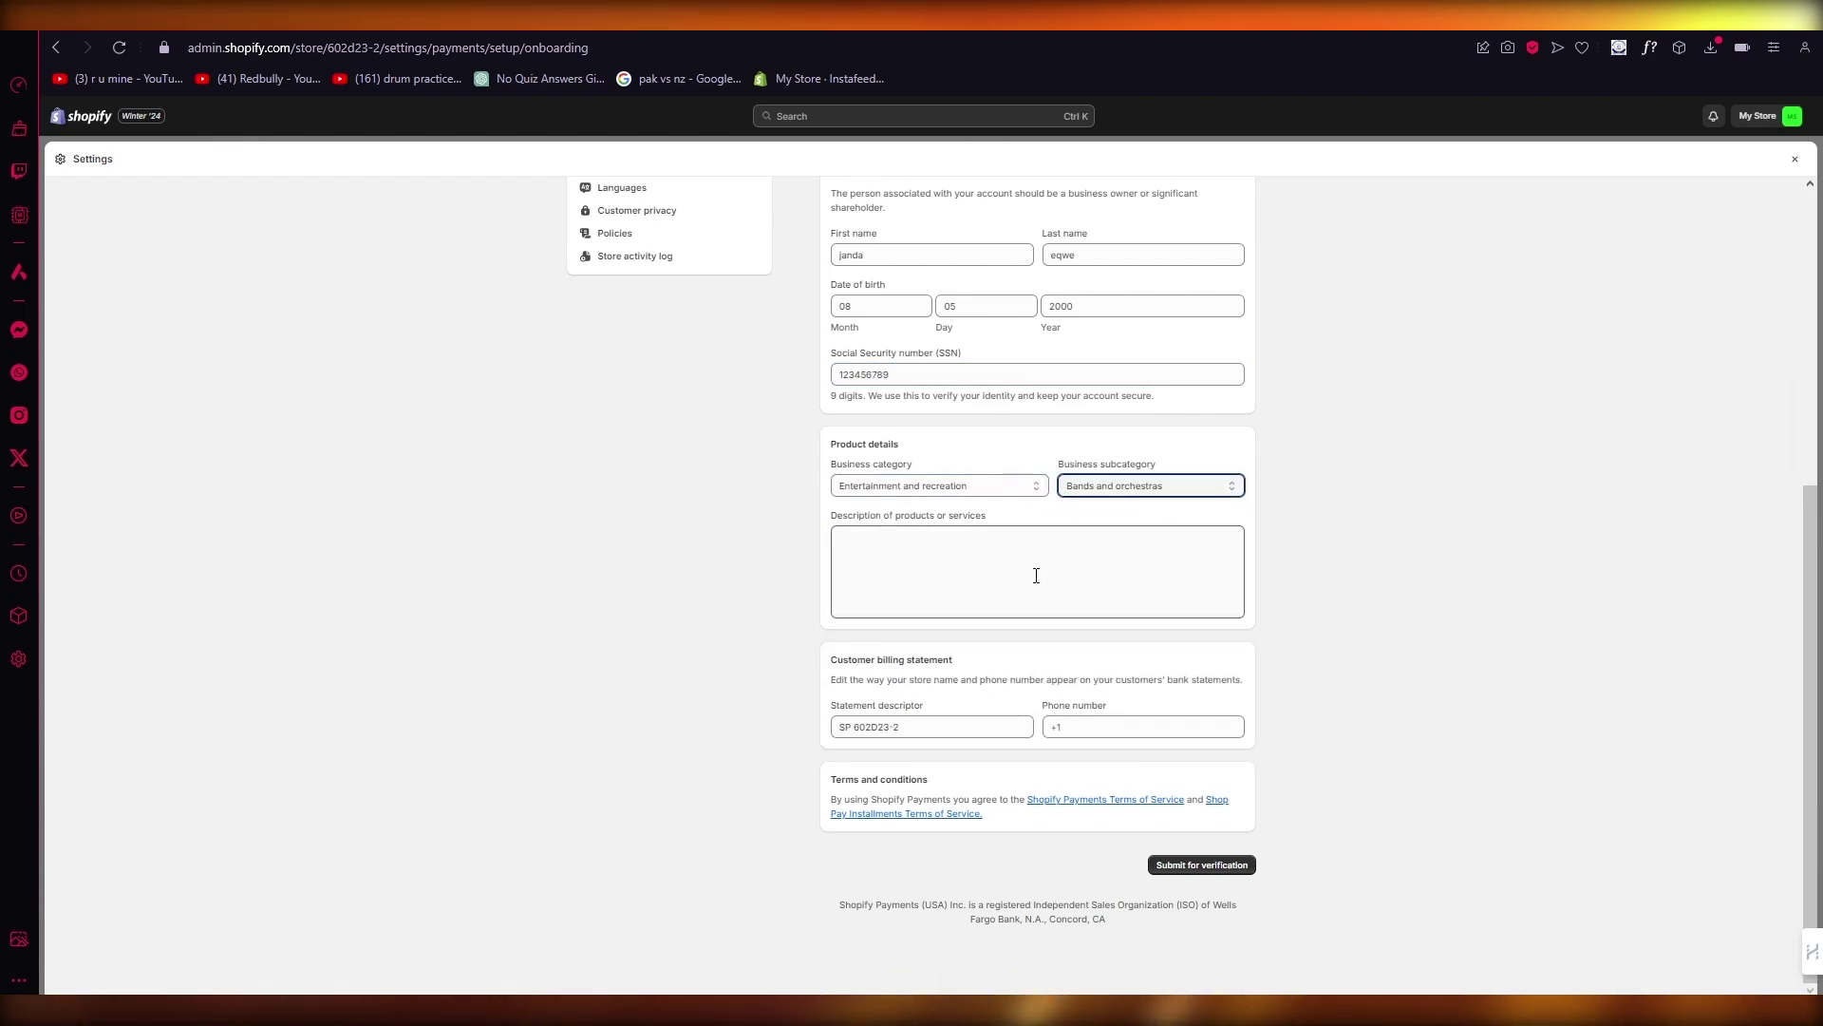
Step: Enter a short description and the billing phone number
click(999, 575)
text(kbhjbhbjhb)
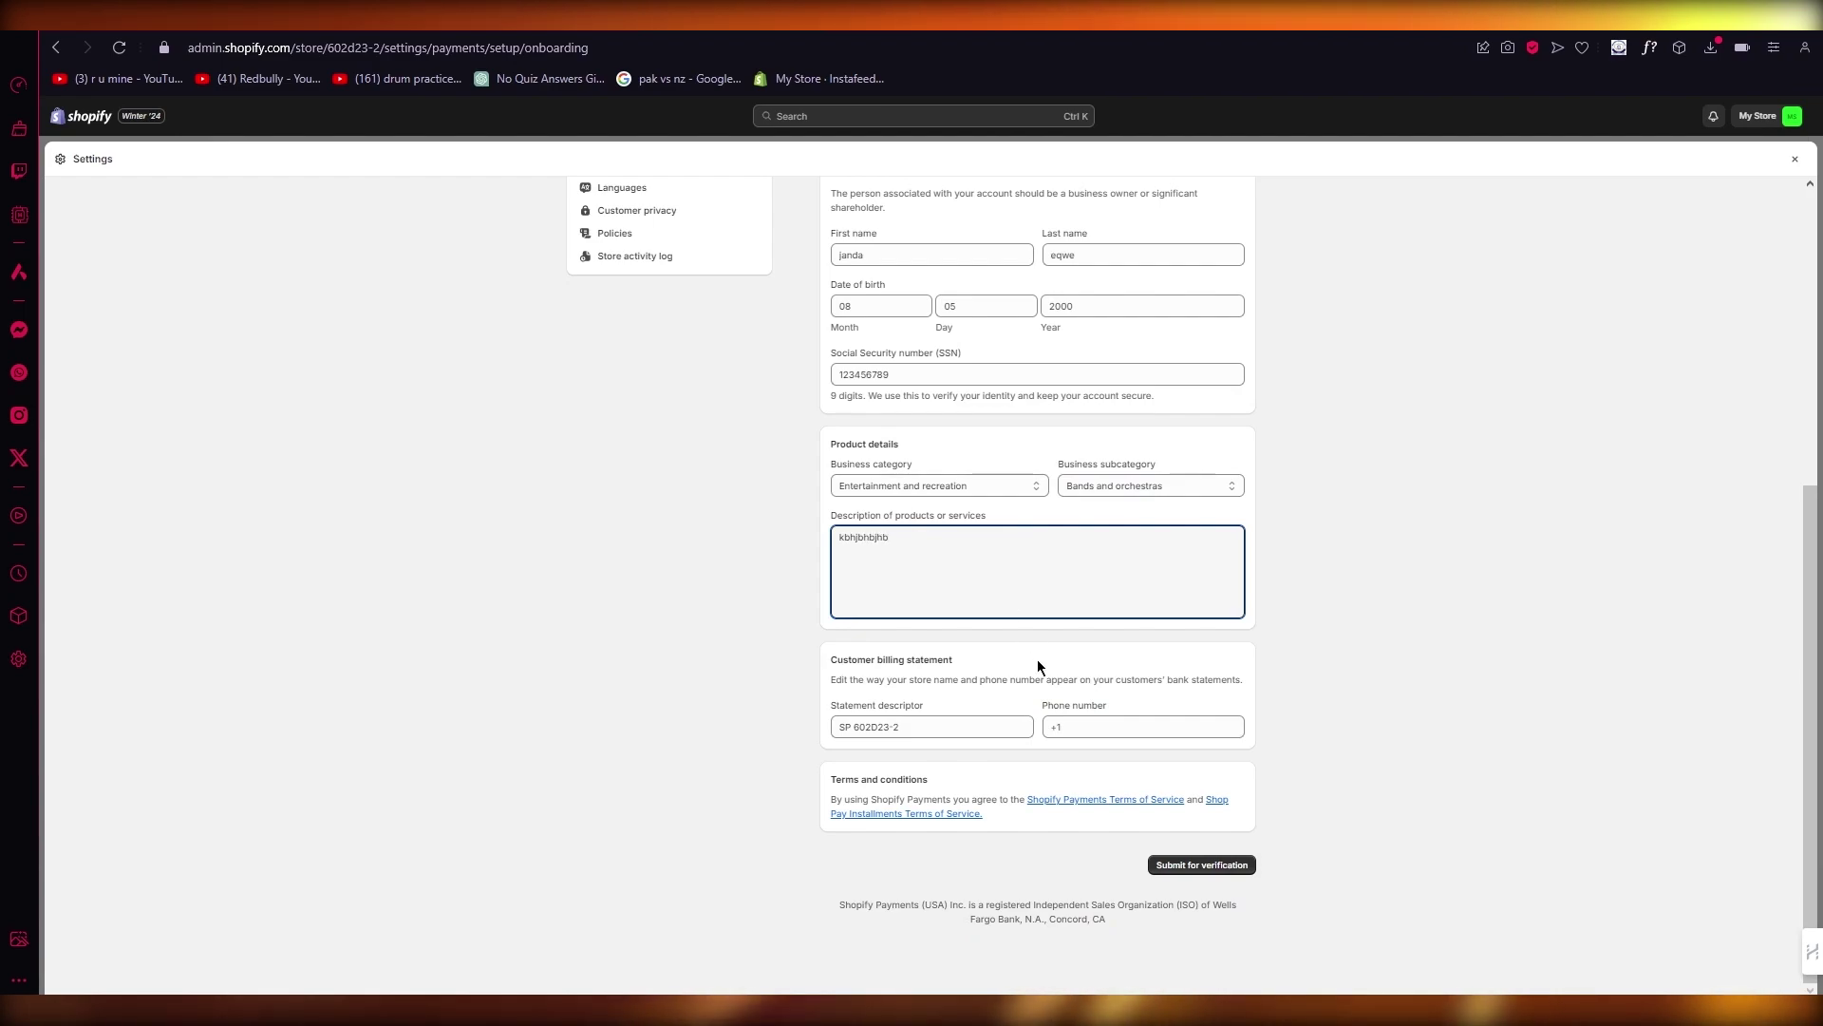
click(1080, 727)
text(70)
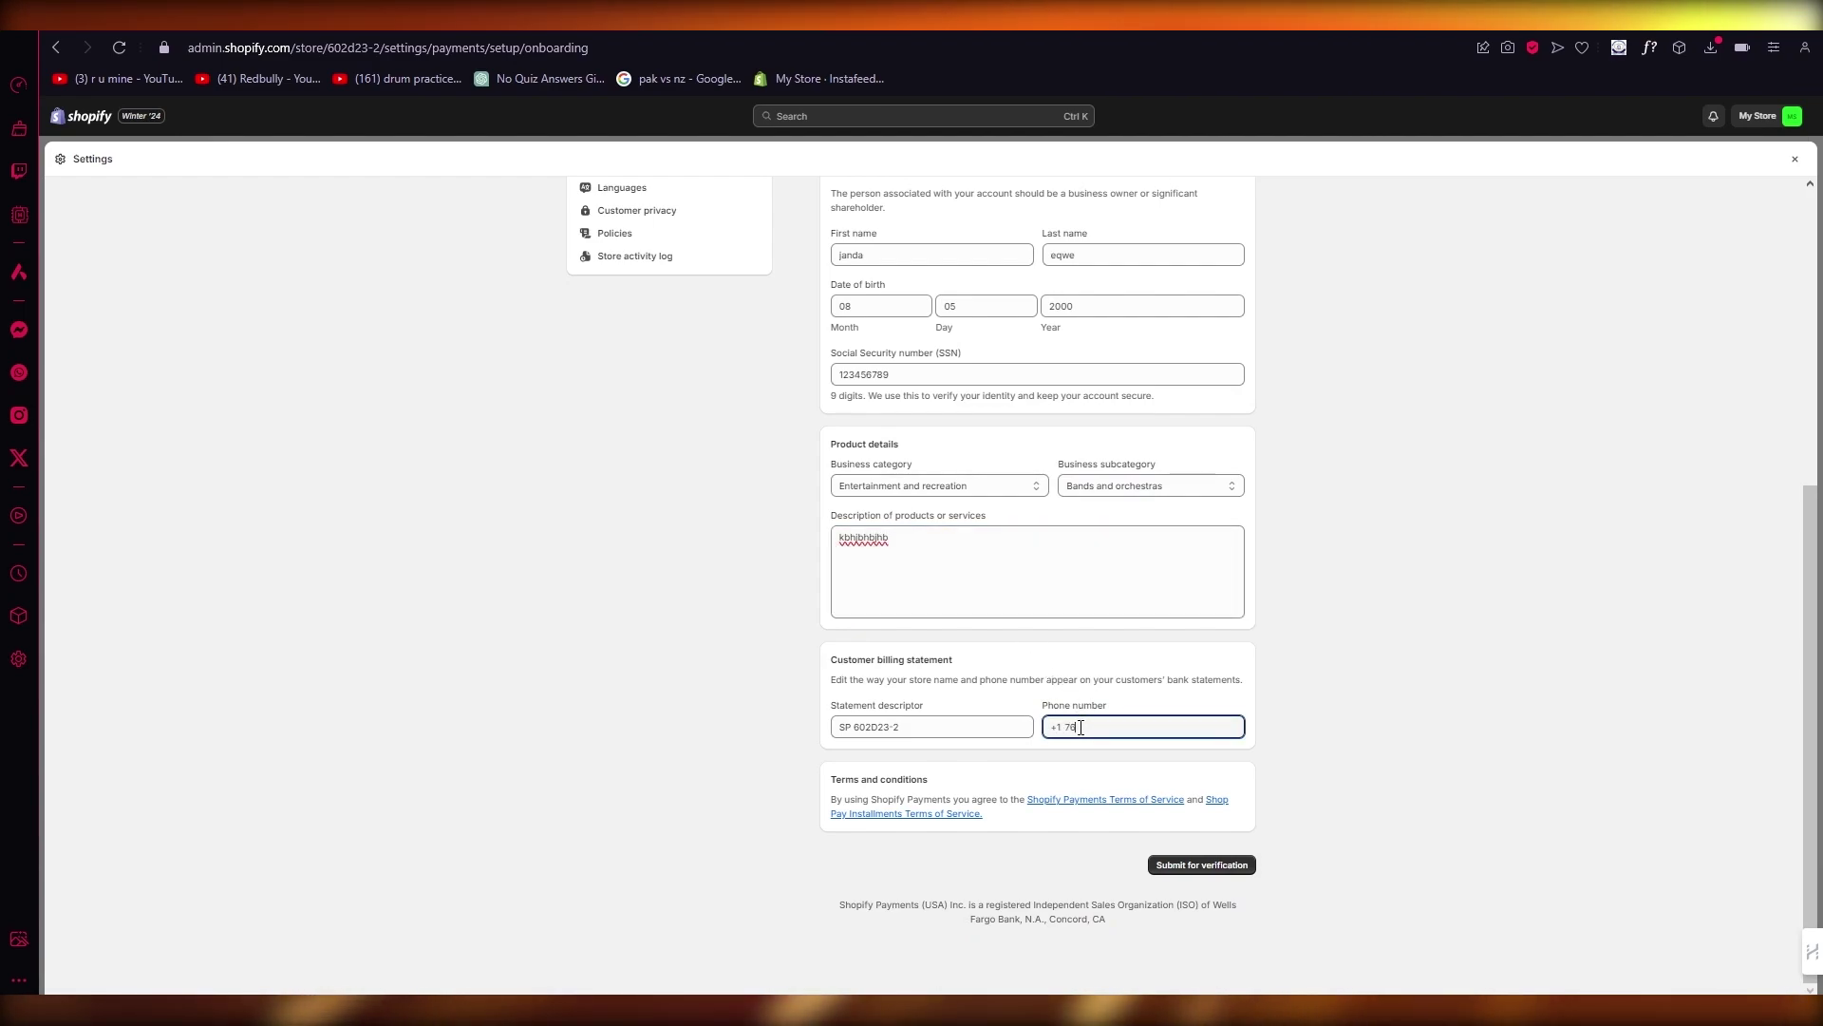
key(BackSpace)
key(BackSpace)
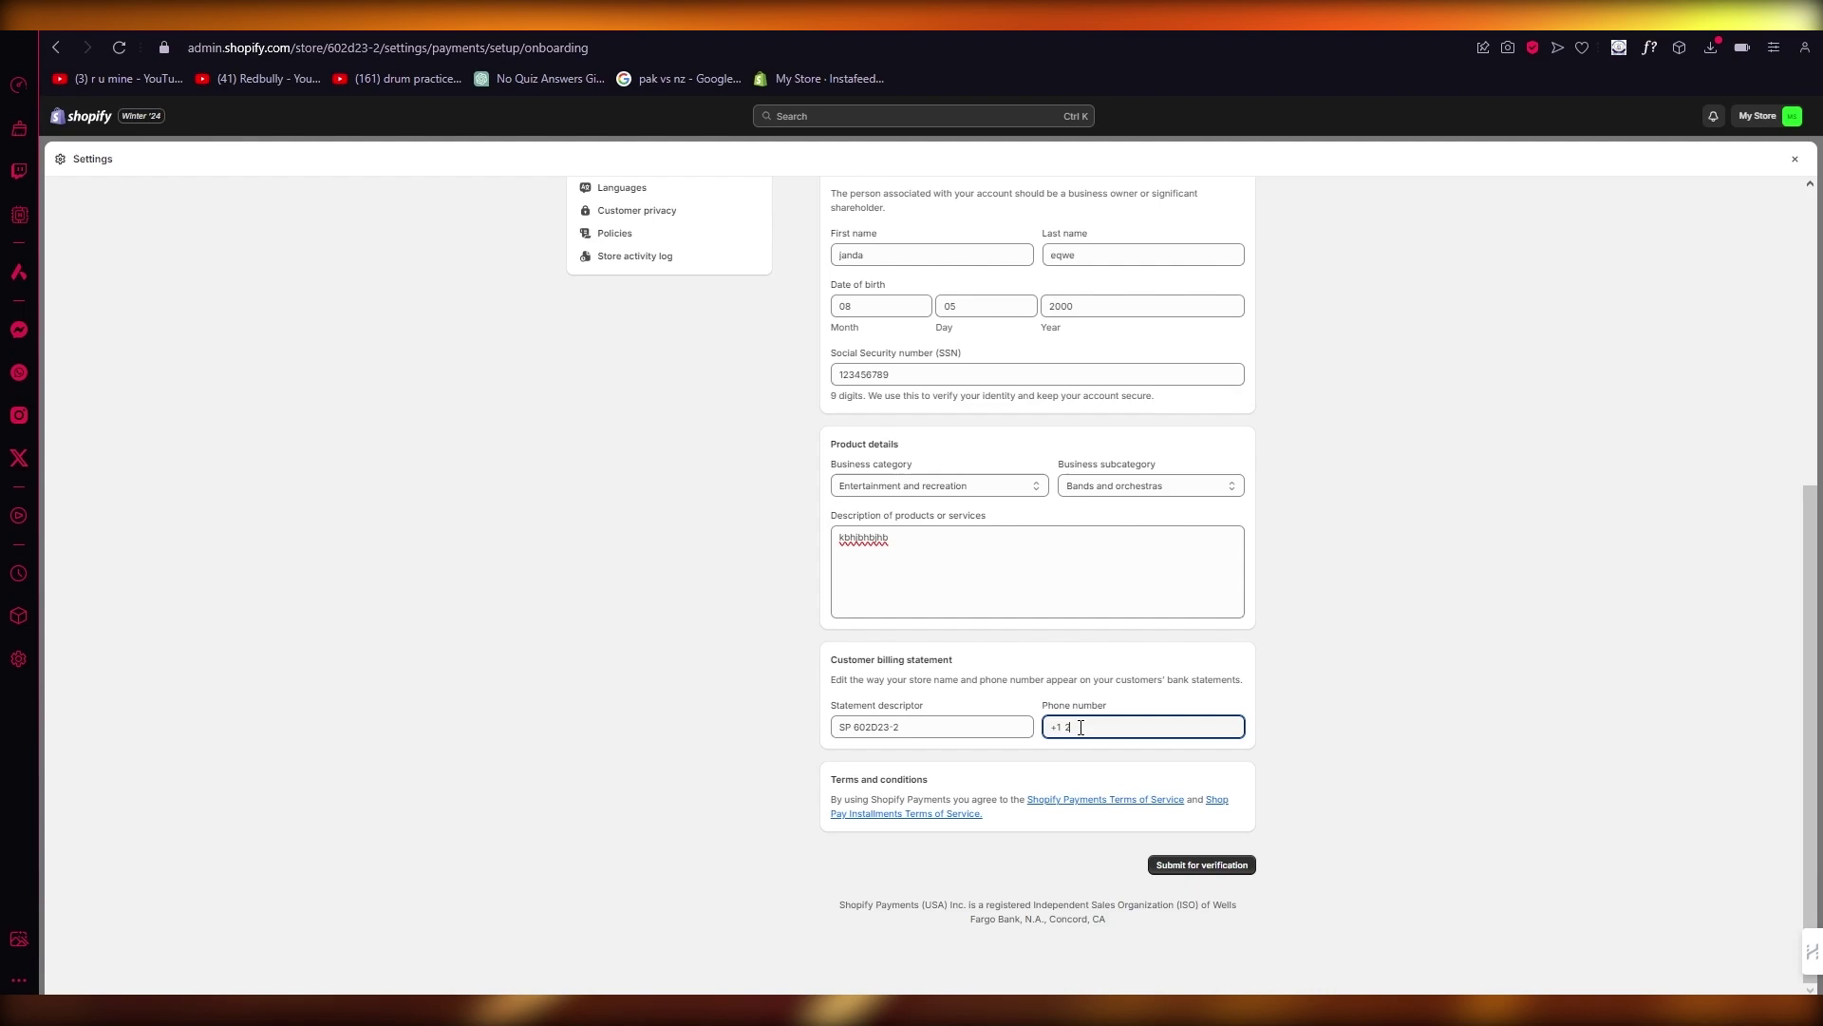
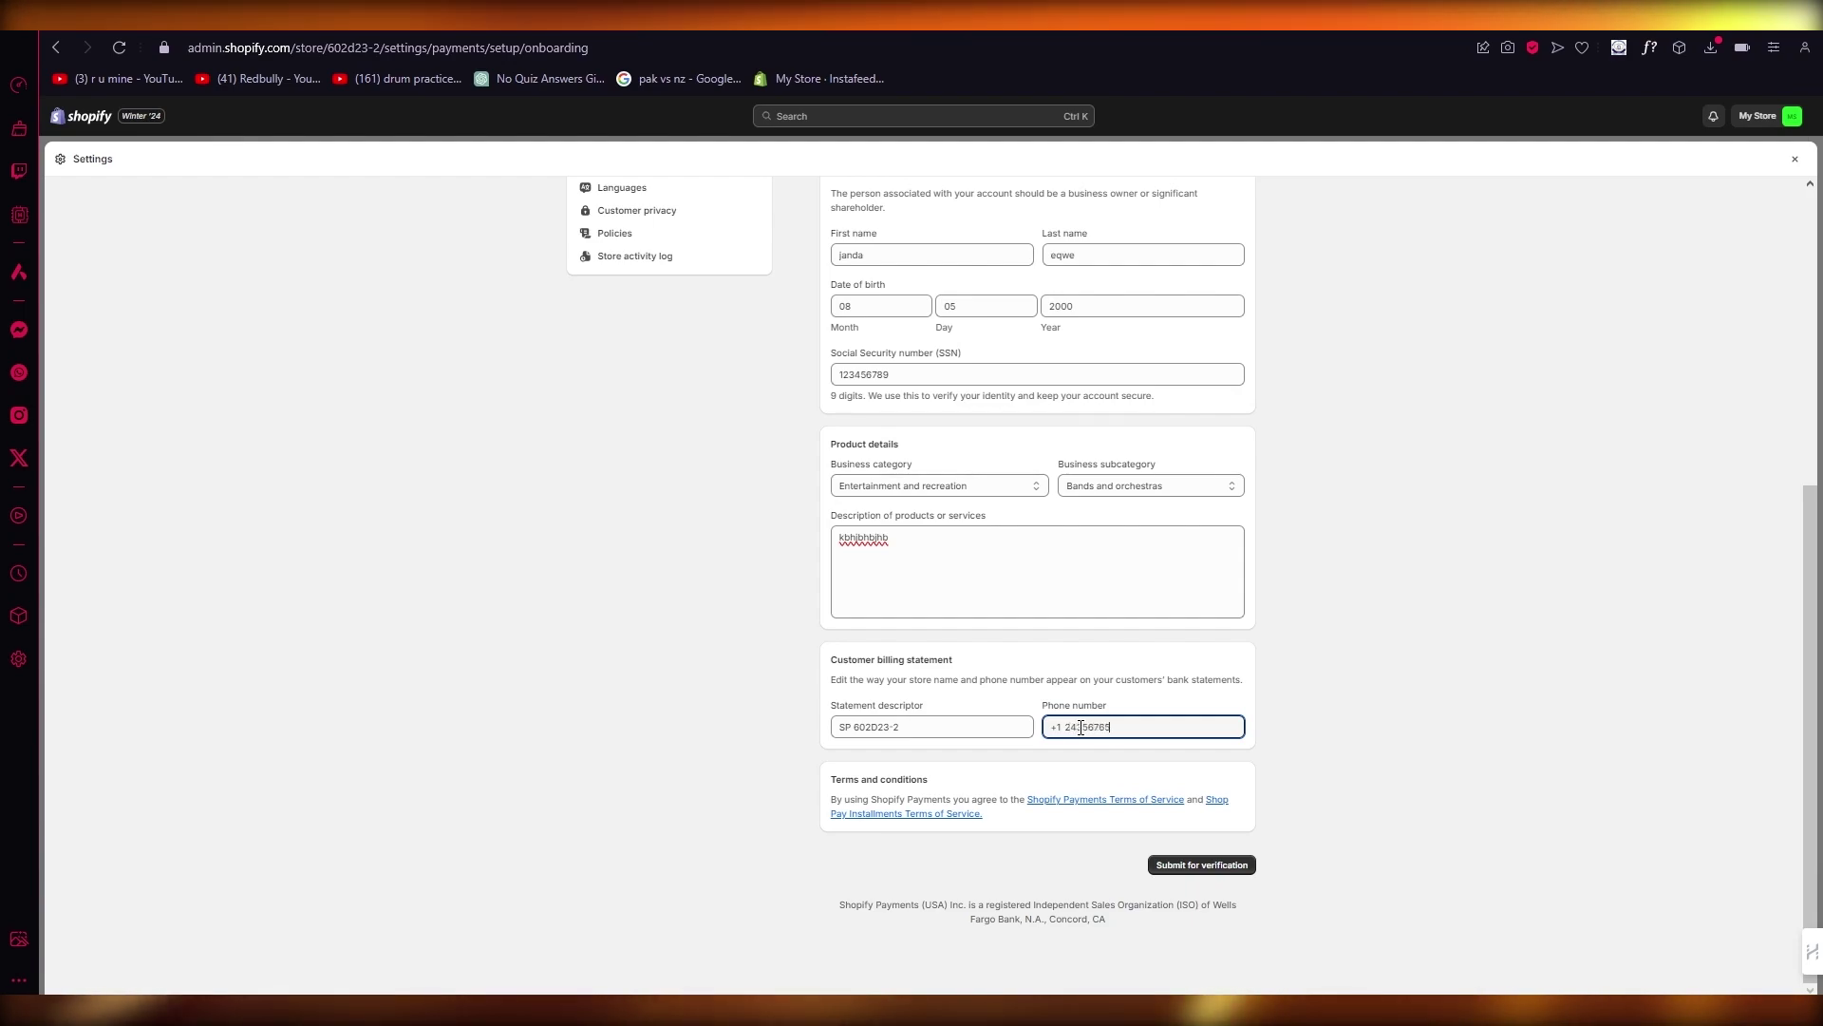
click(1326, 749)
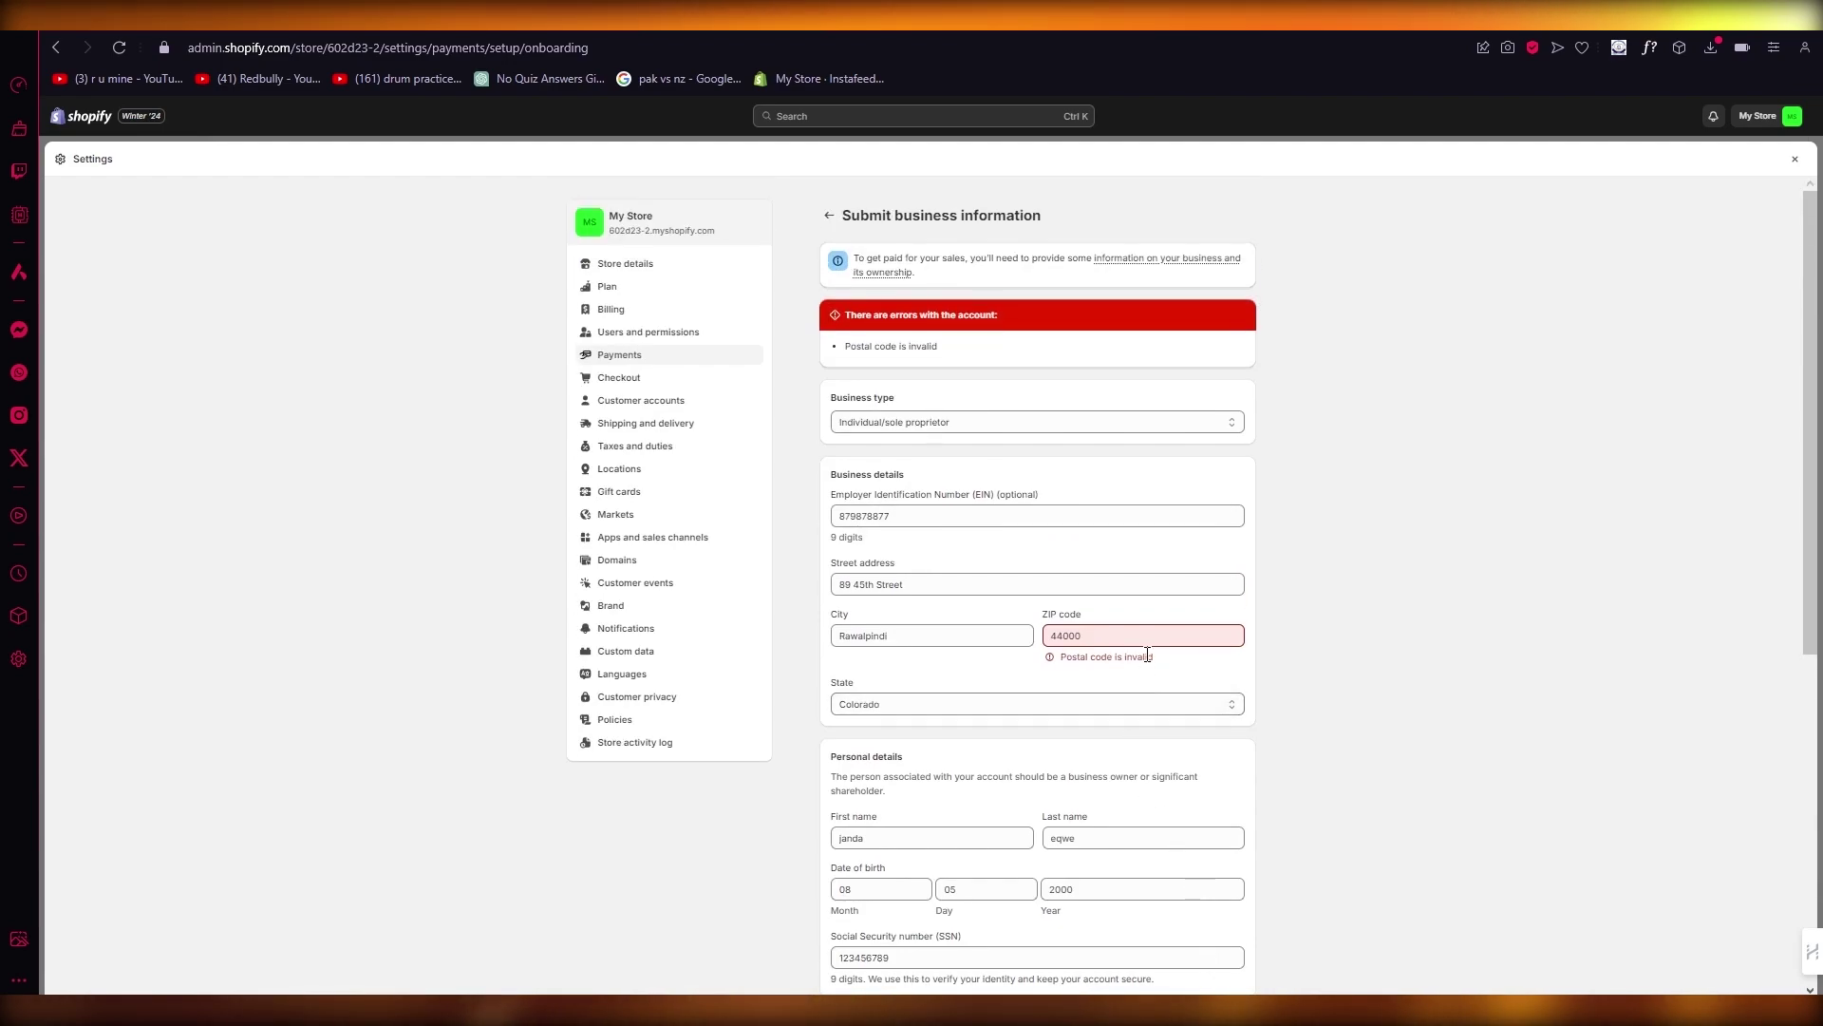
Step: Replace the invalid ZIP code with 12144 and submit the form for verification
double_click(1154, 635)
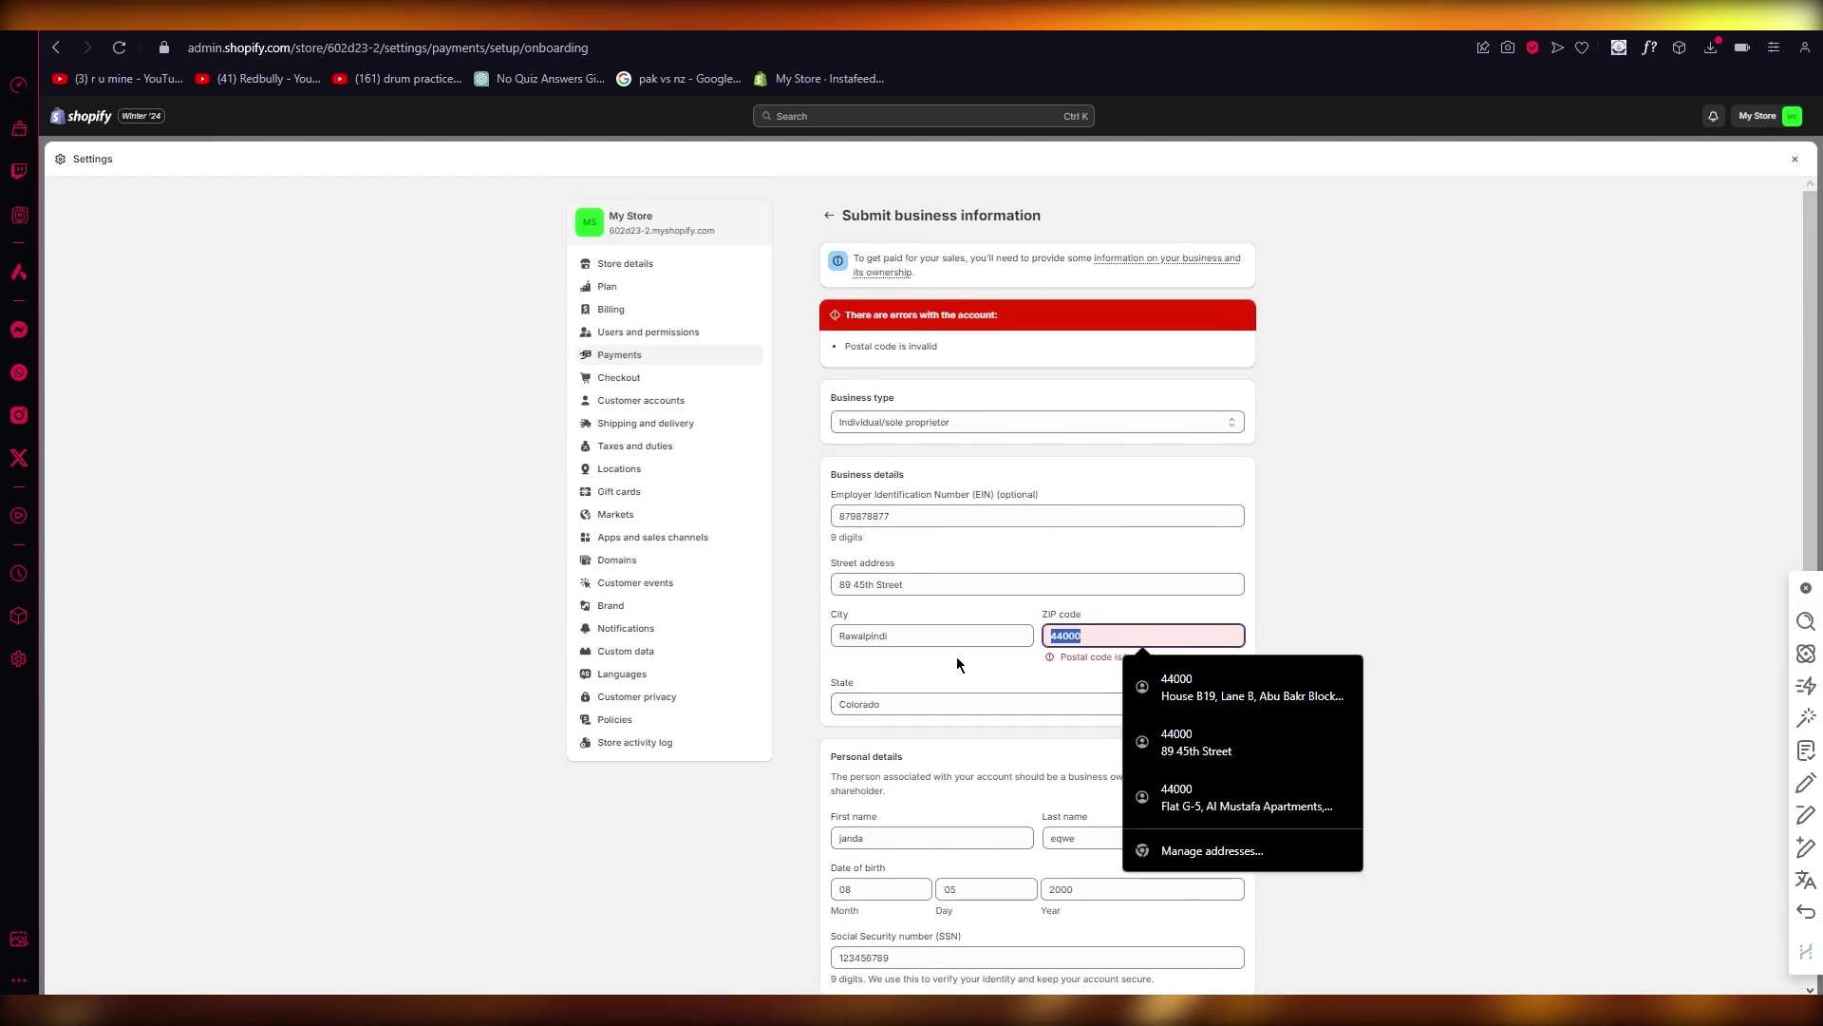
text(121446)
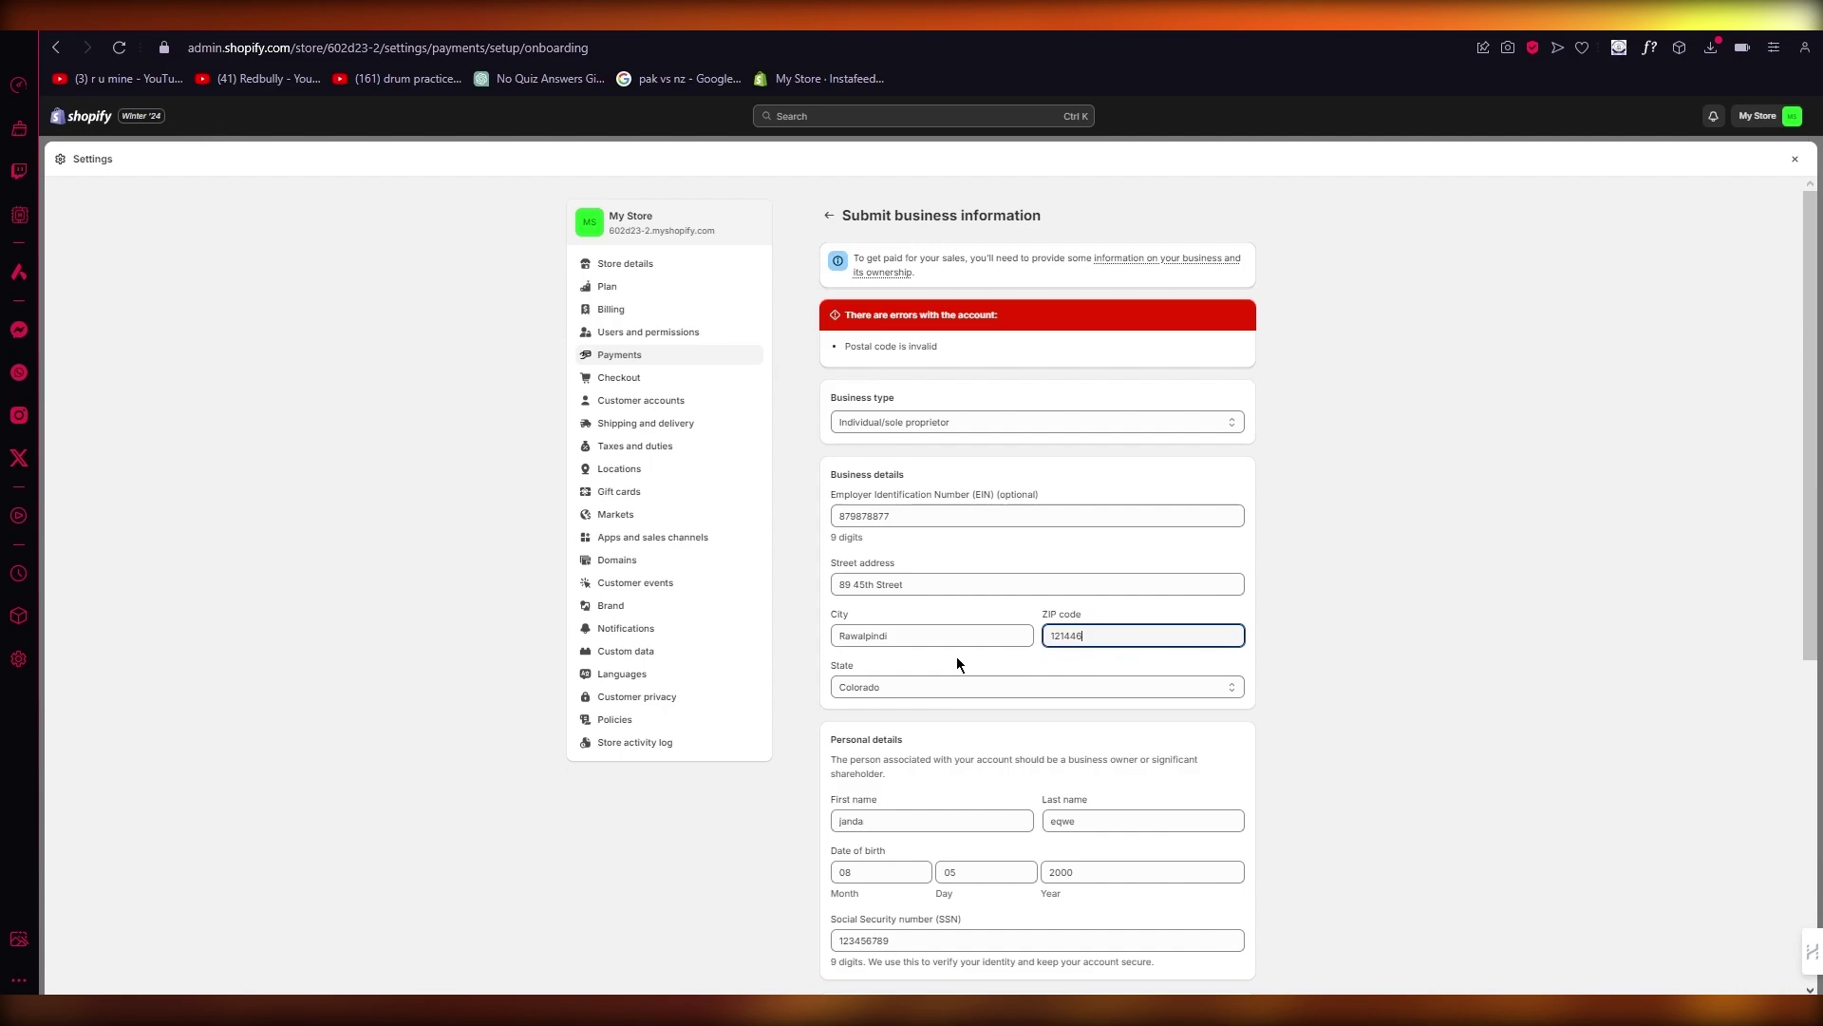
scroll(955, 658, down, 5)
click(1204, 865)
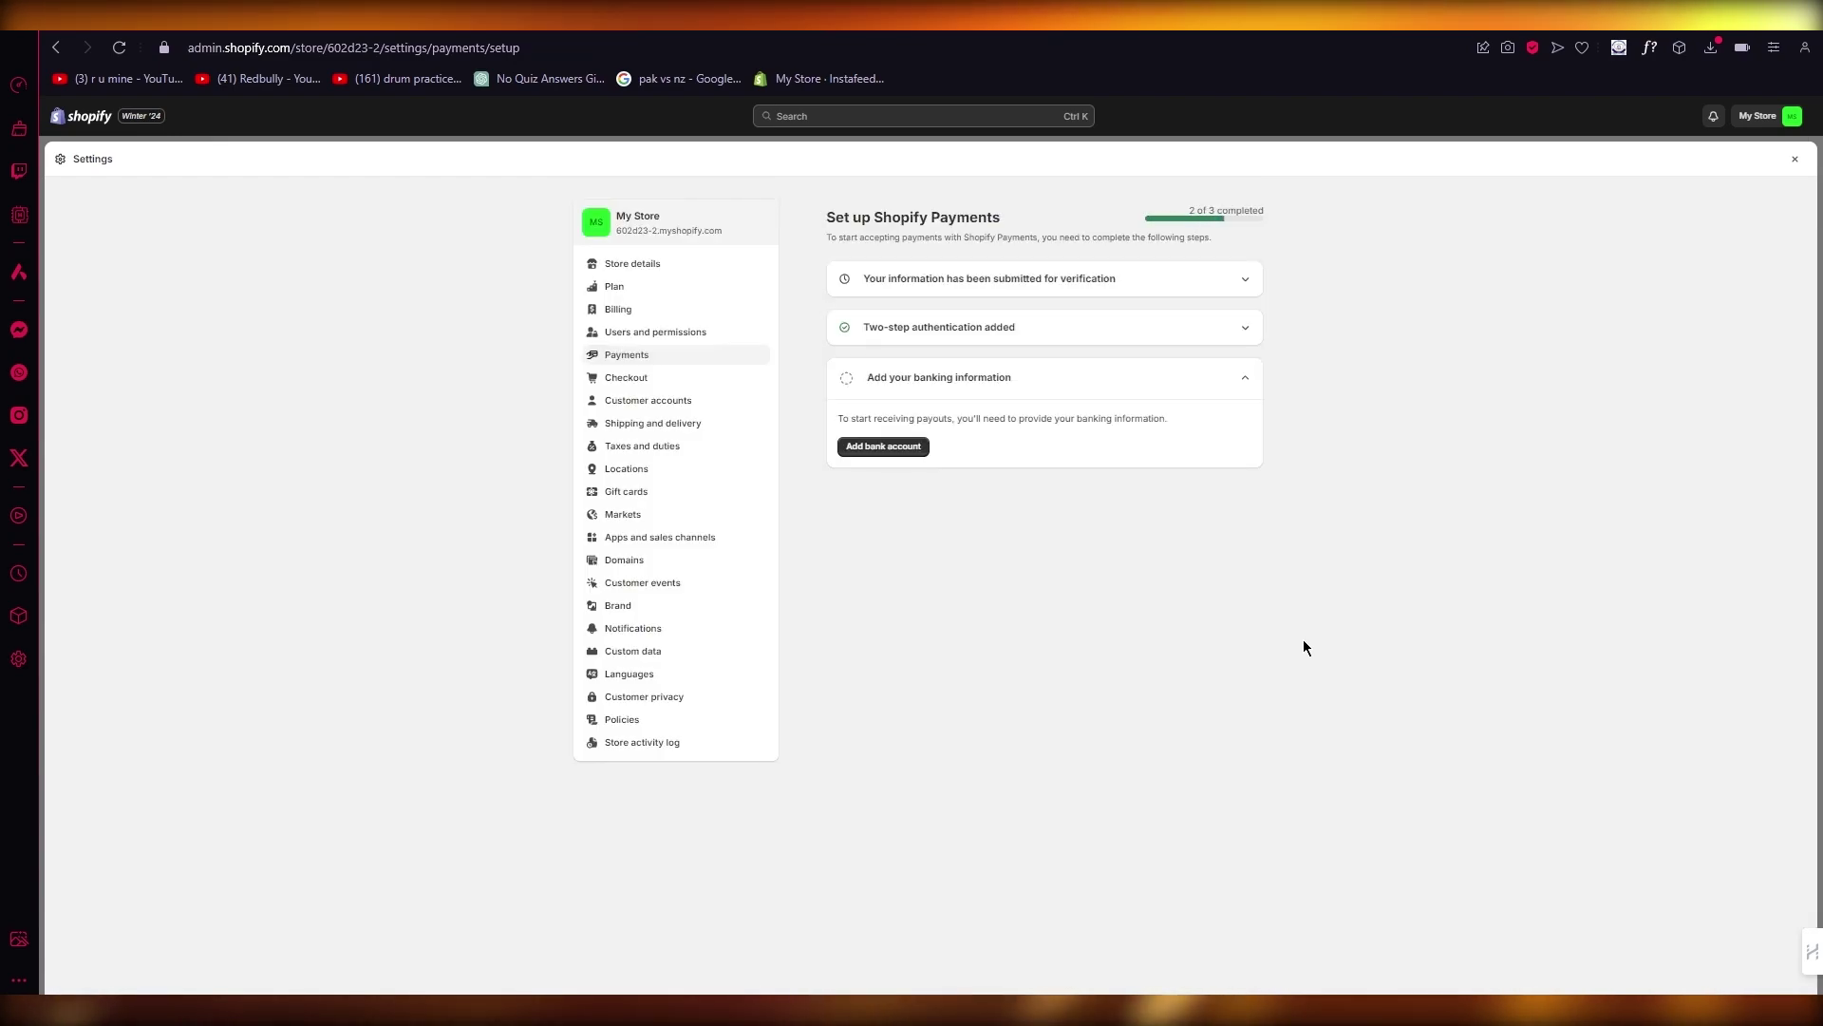
Step: Choose a Shopify Balance account for payouts and accept its agreements
click(871, 450)
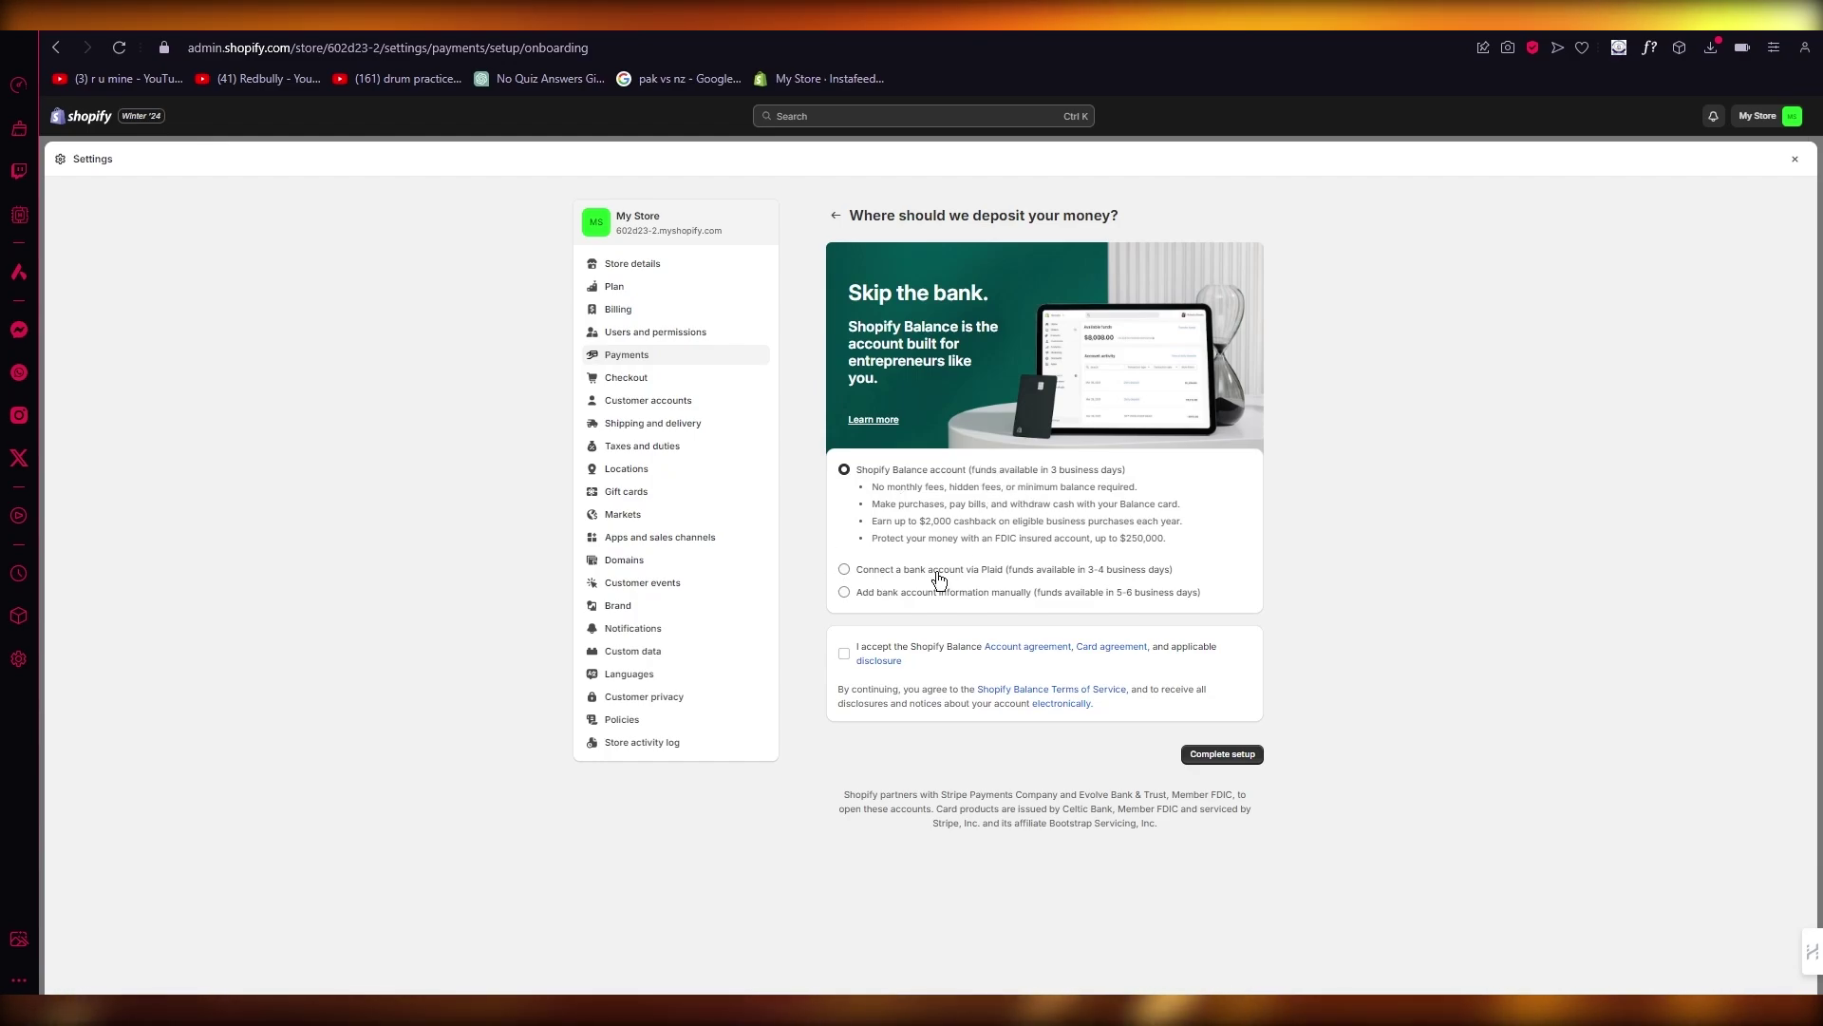
click(845, 653)
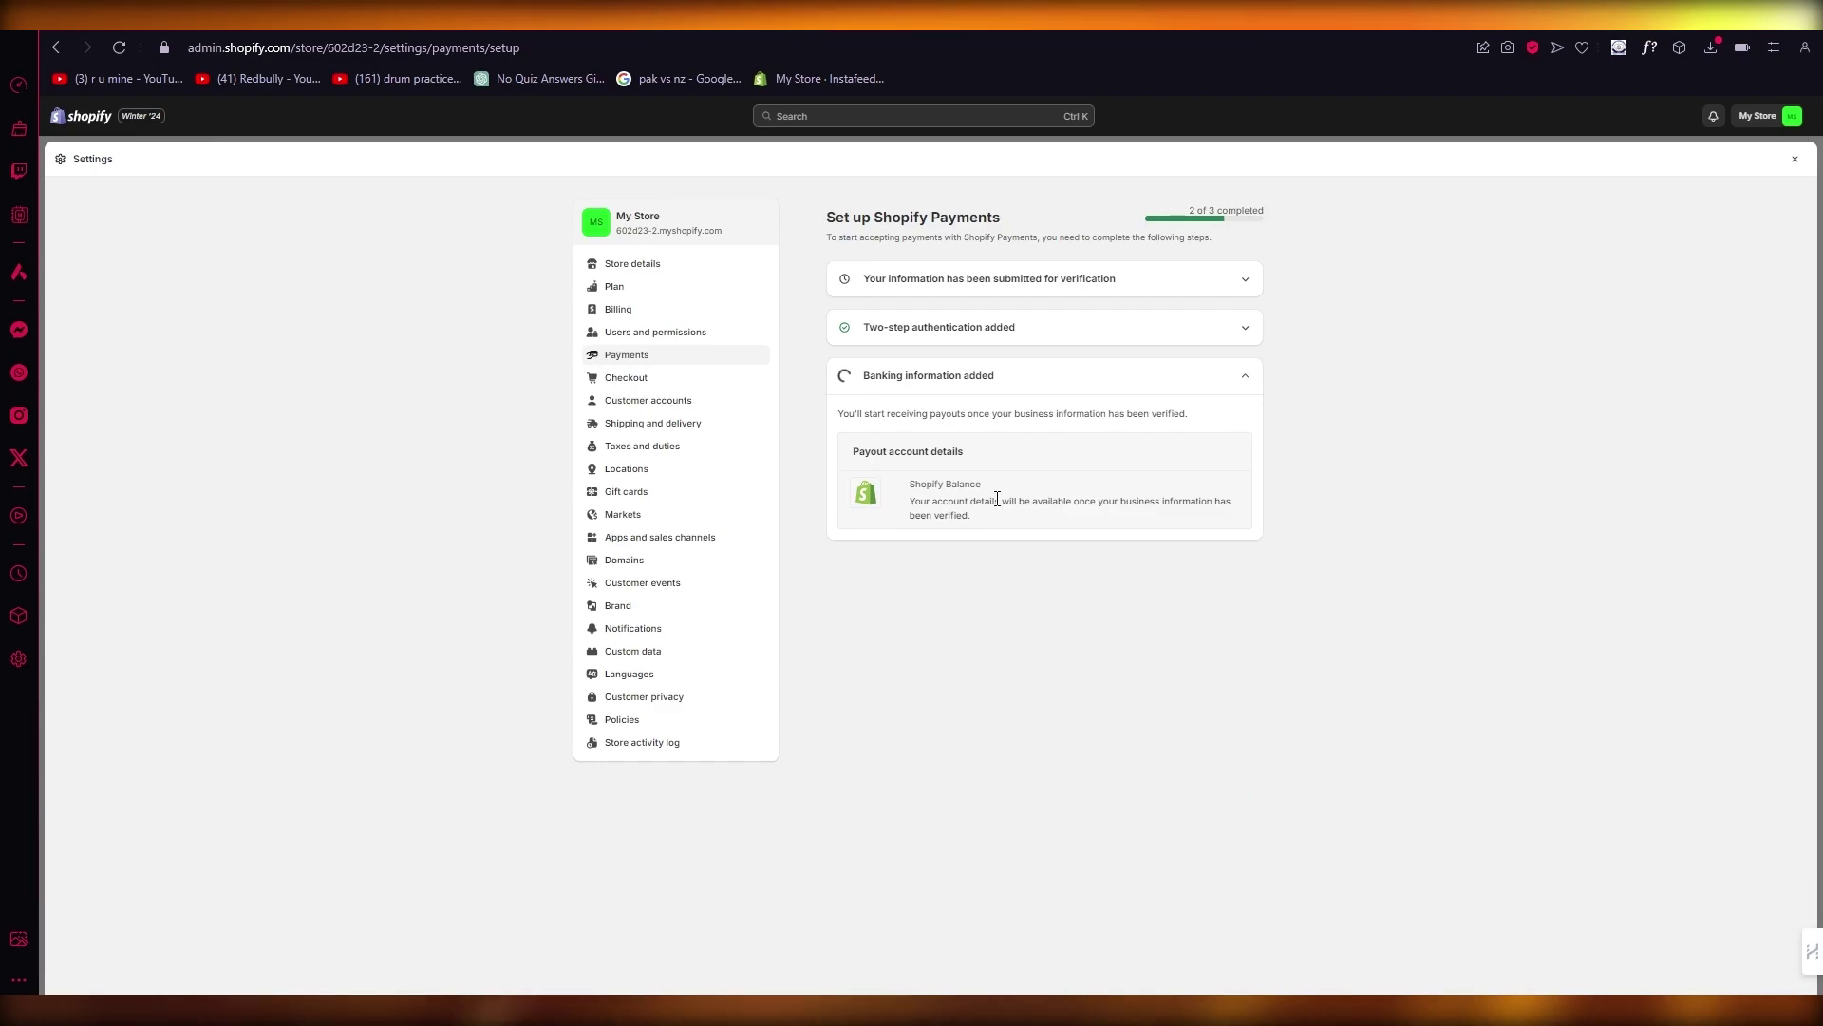
Step: Expand the verification status details, then reopen Payments and activate Shopify Payments
drag(847, 452, 1115, 491)
click(1497, 476)
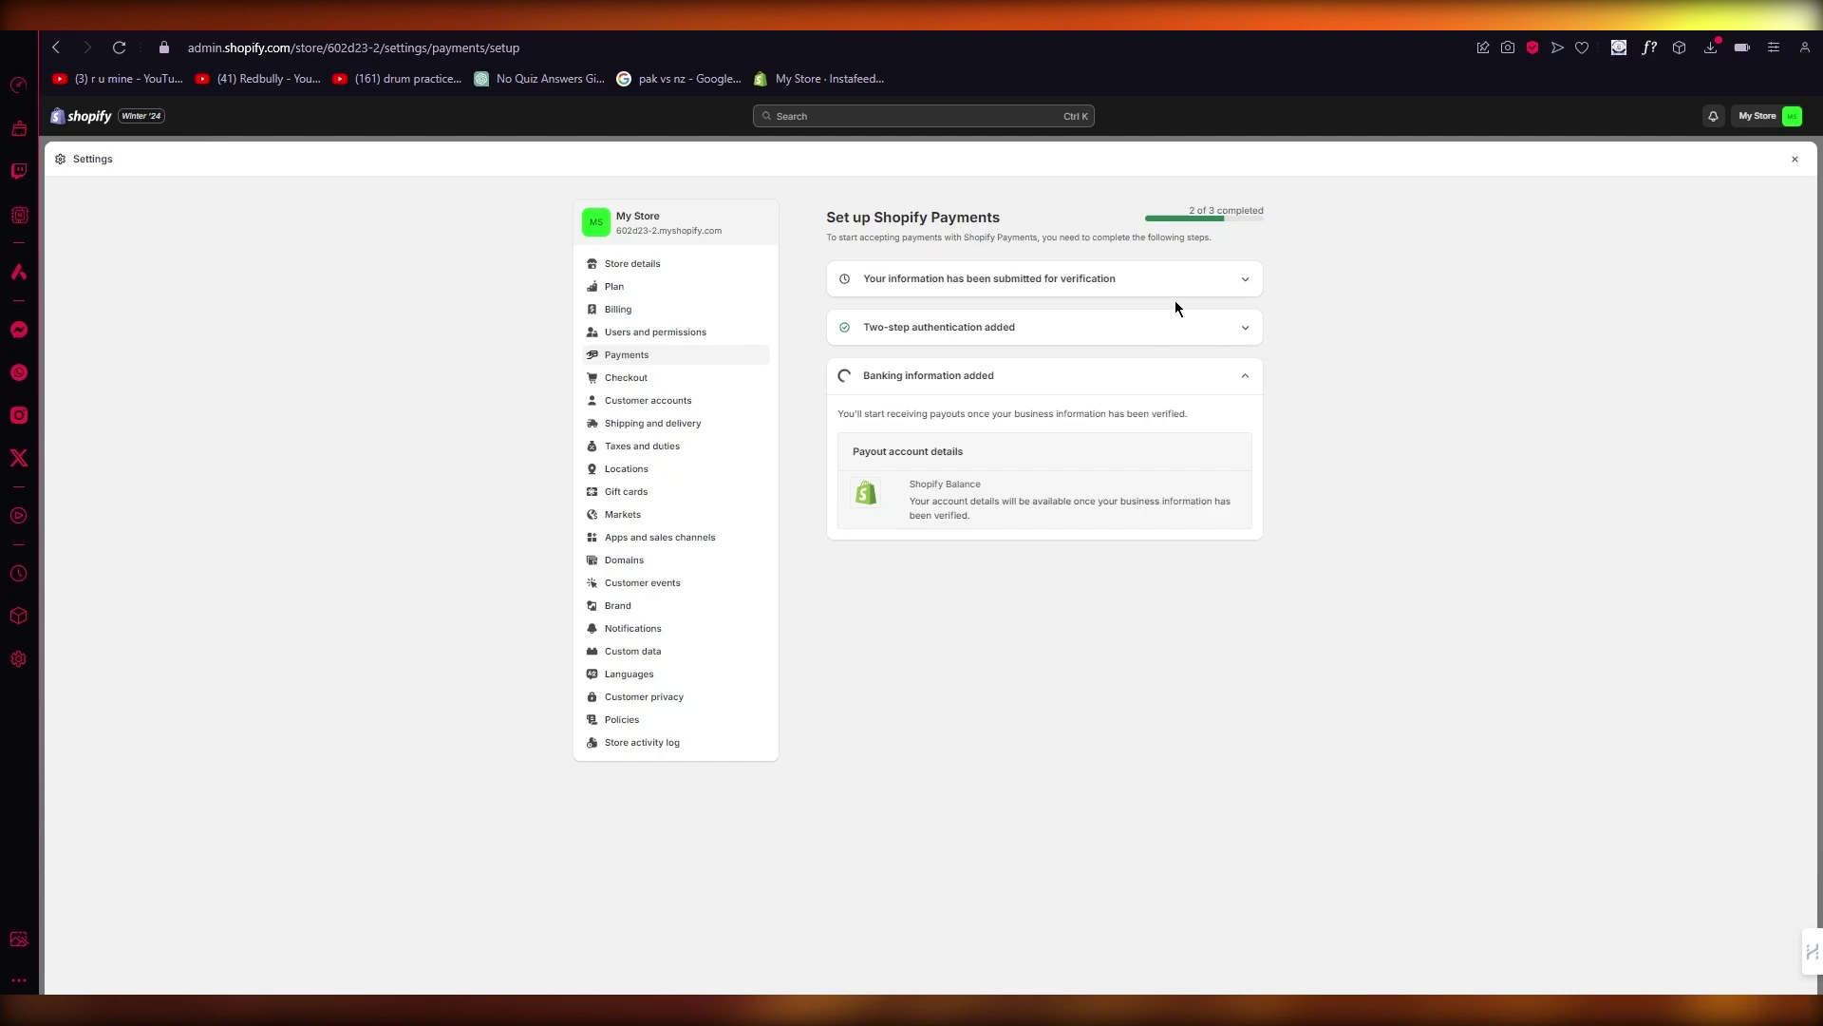
click(1116, 288)
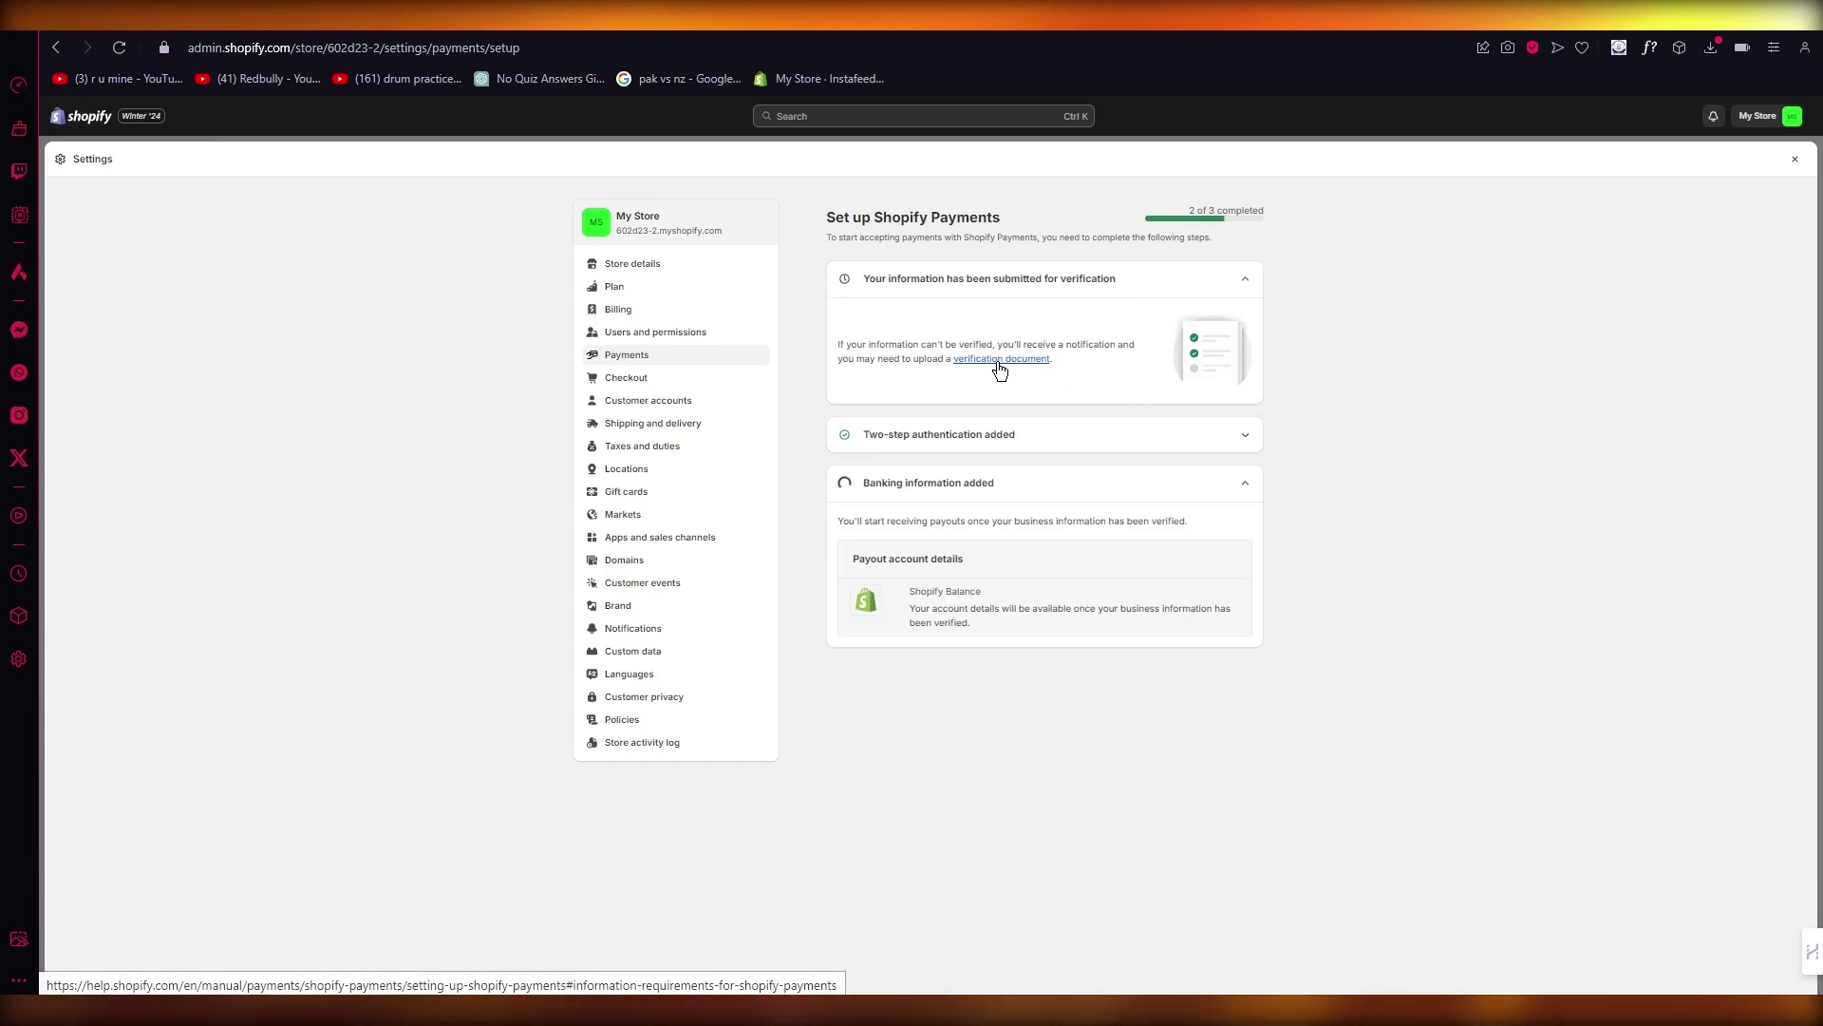
click(626, 355)
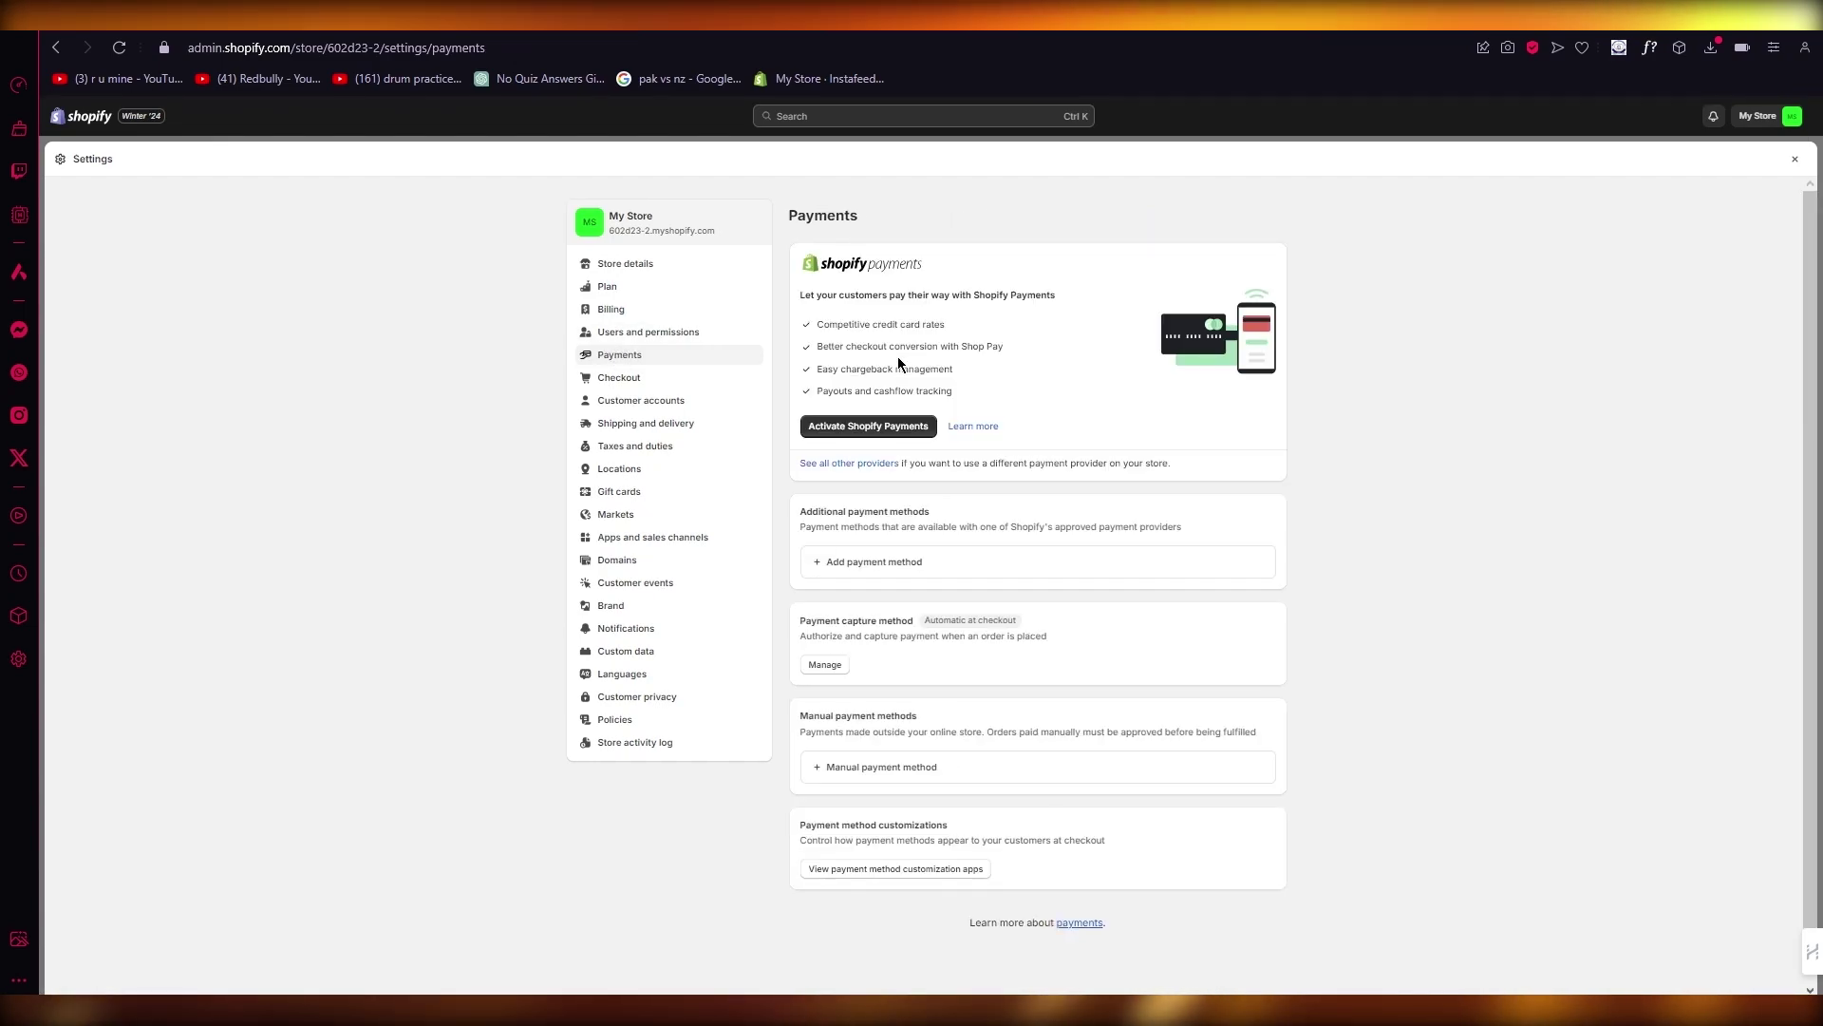
click(859, 427)
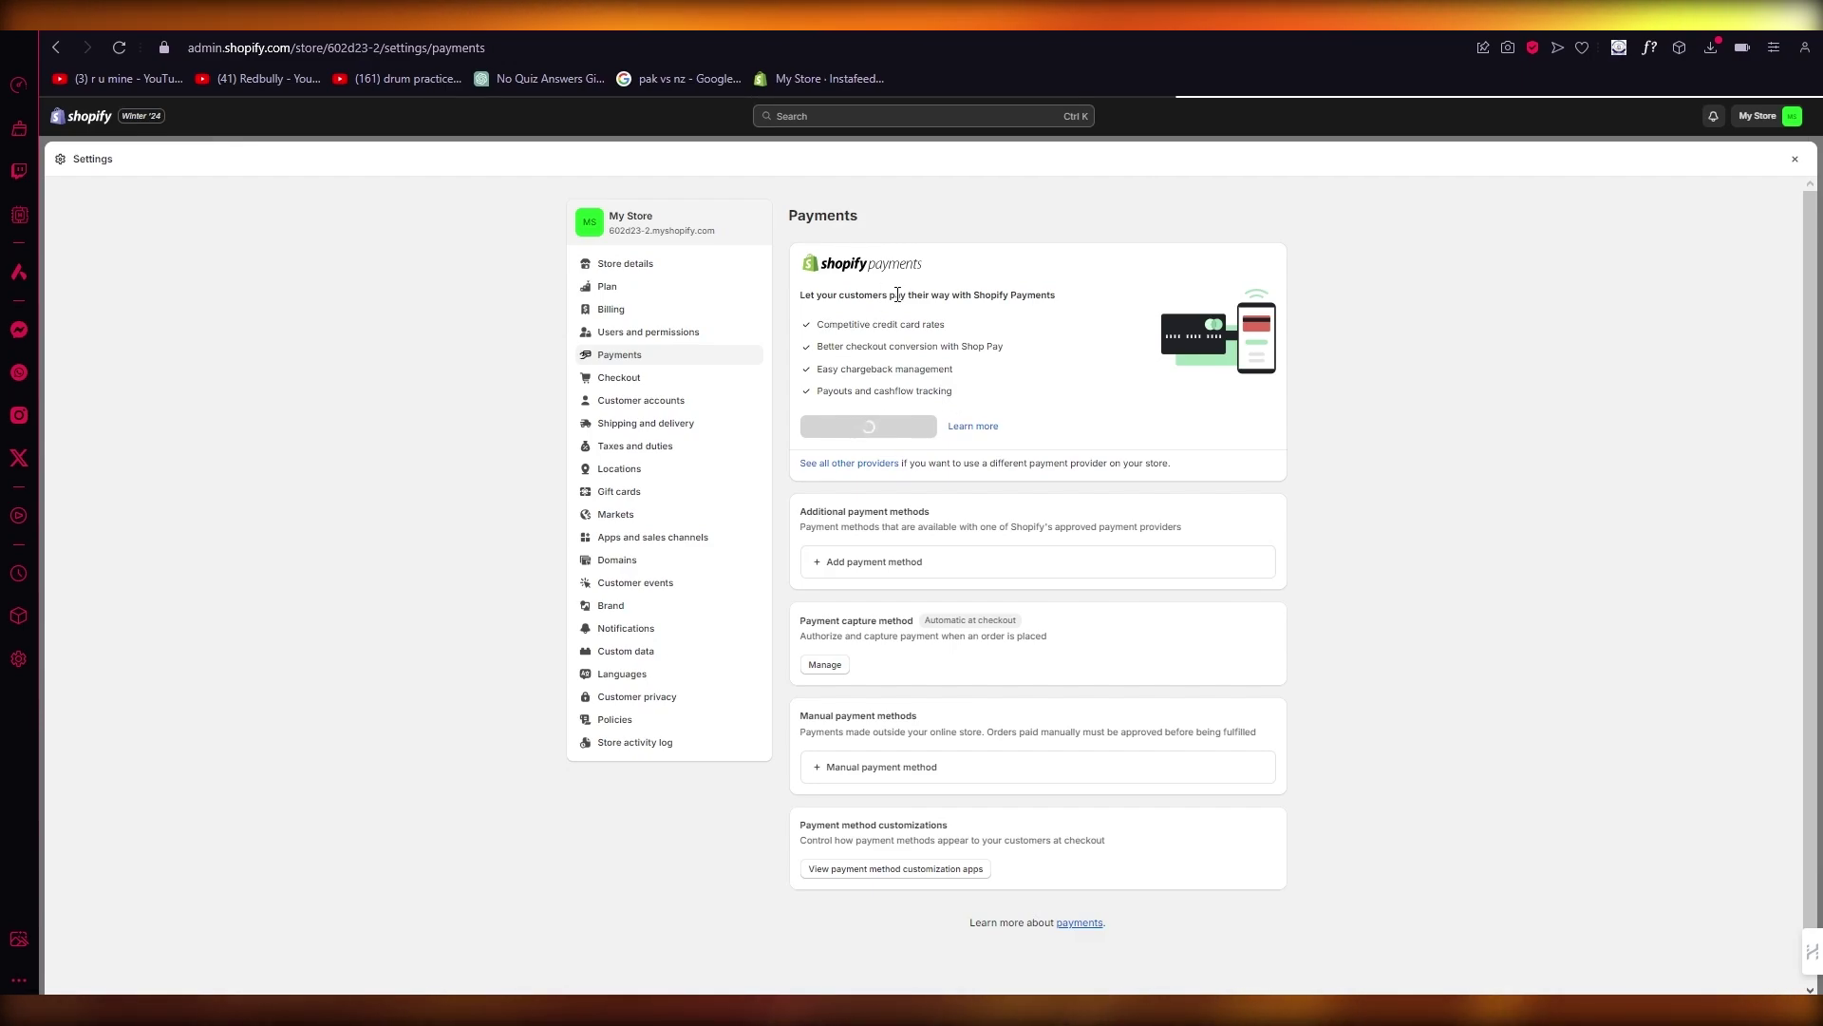
Step: Search Google for 'shoppay' in a new tab and open the 'Shop Pay: secure one-tap checkouts' result
key(ctrl+t)
text(s)
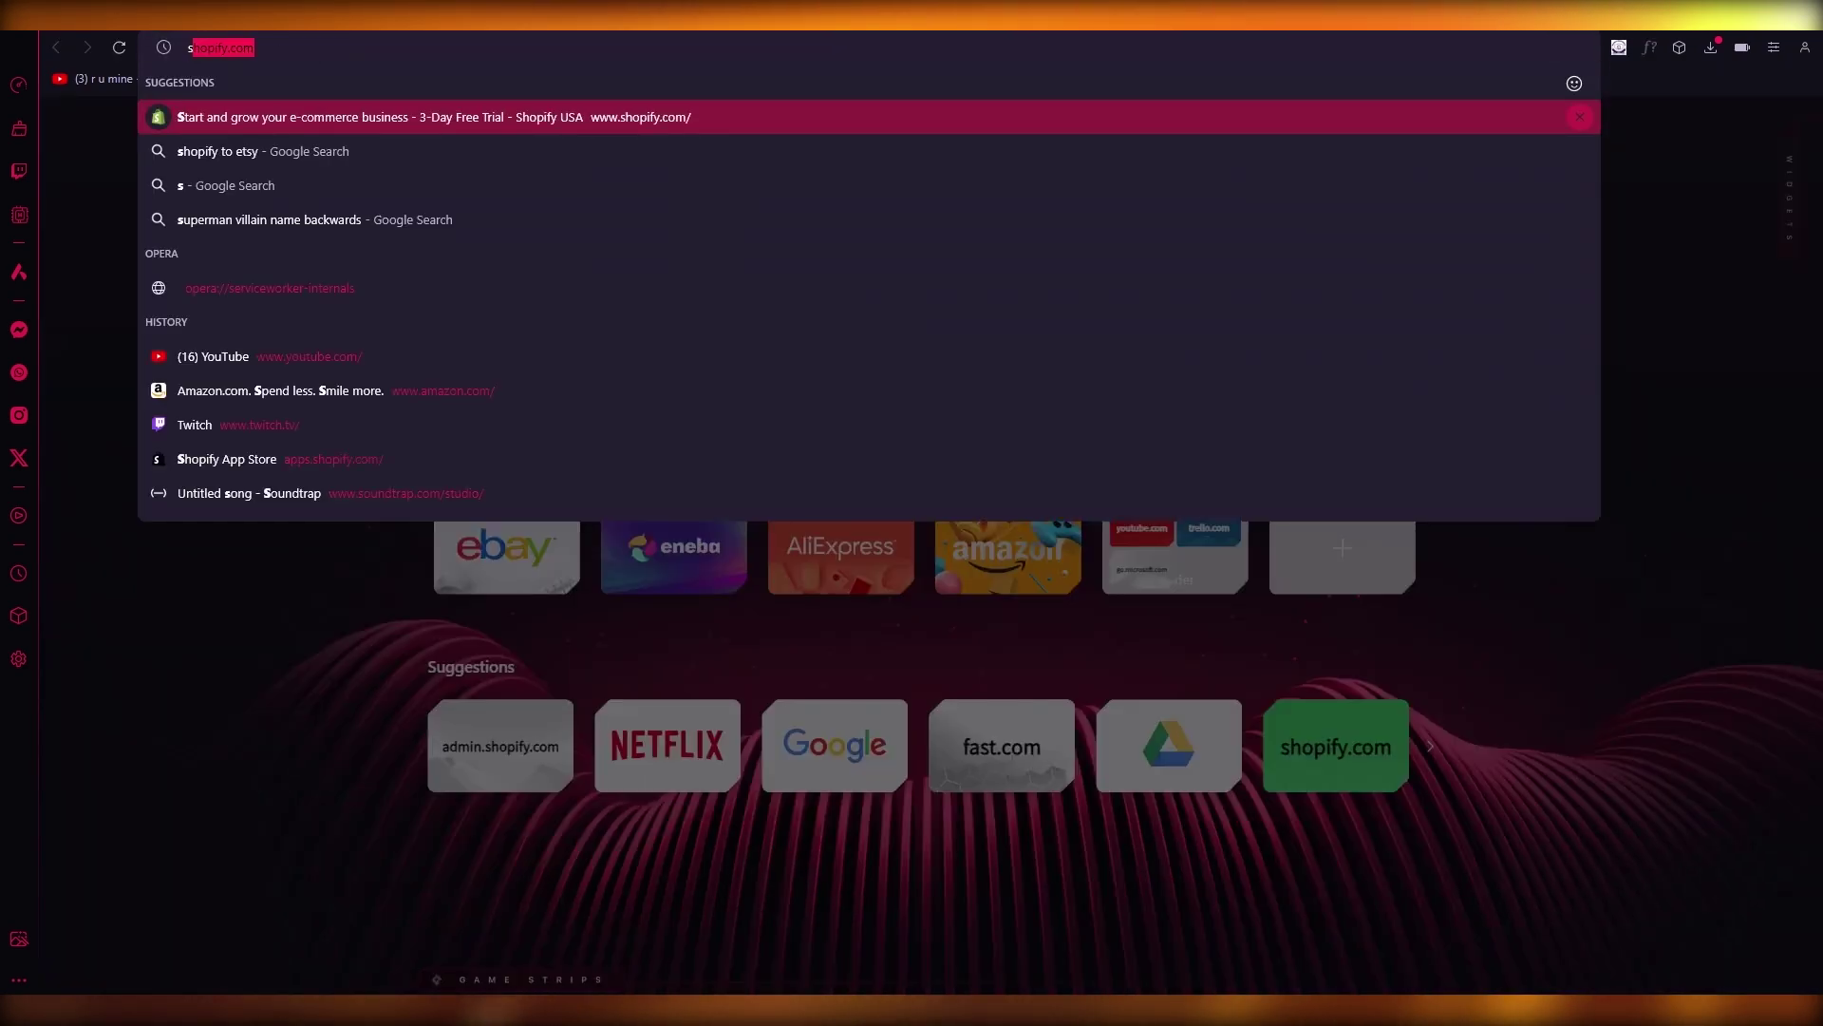
text(hoppay)
key(Return)
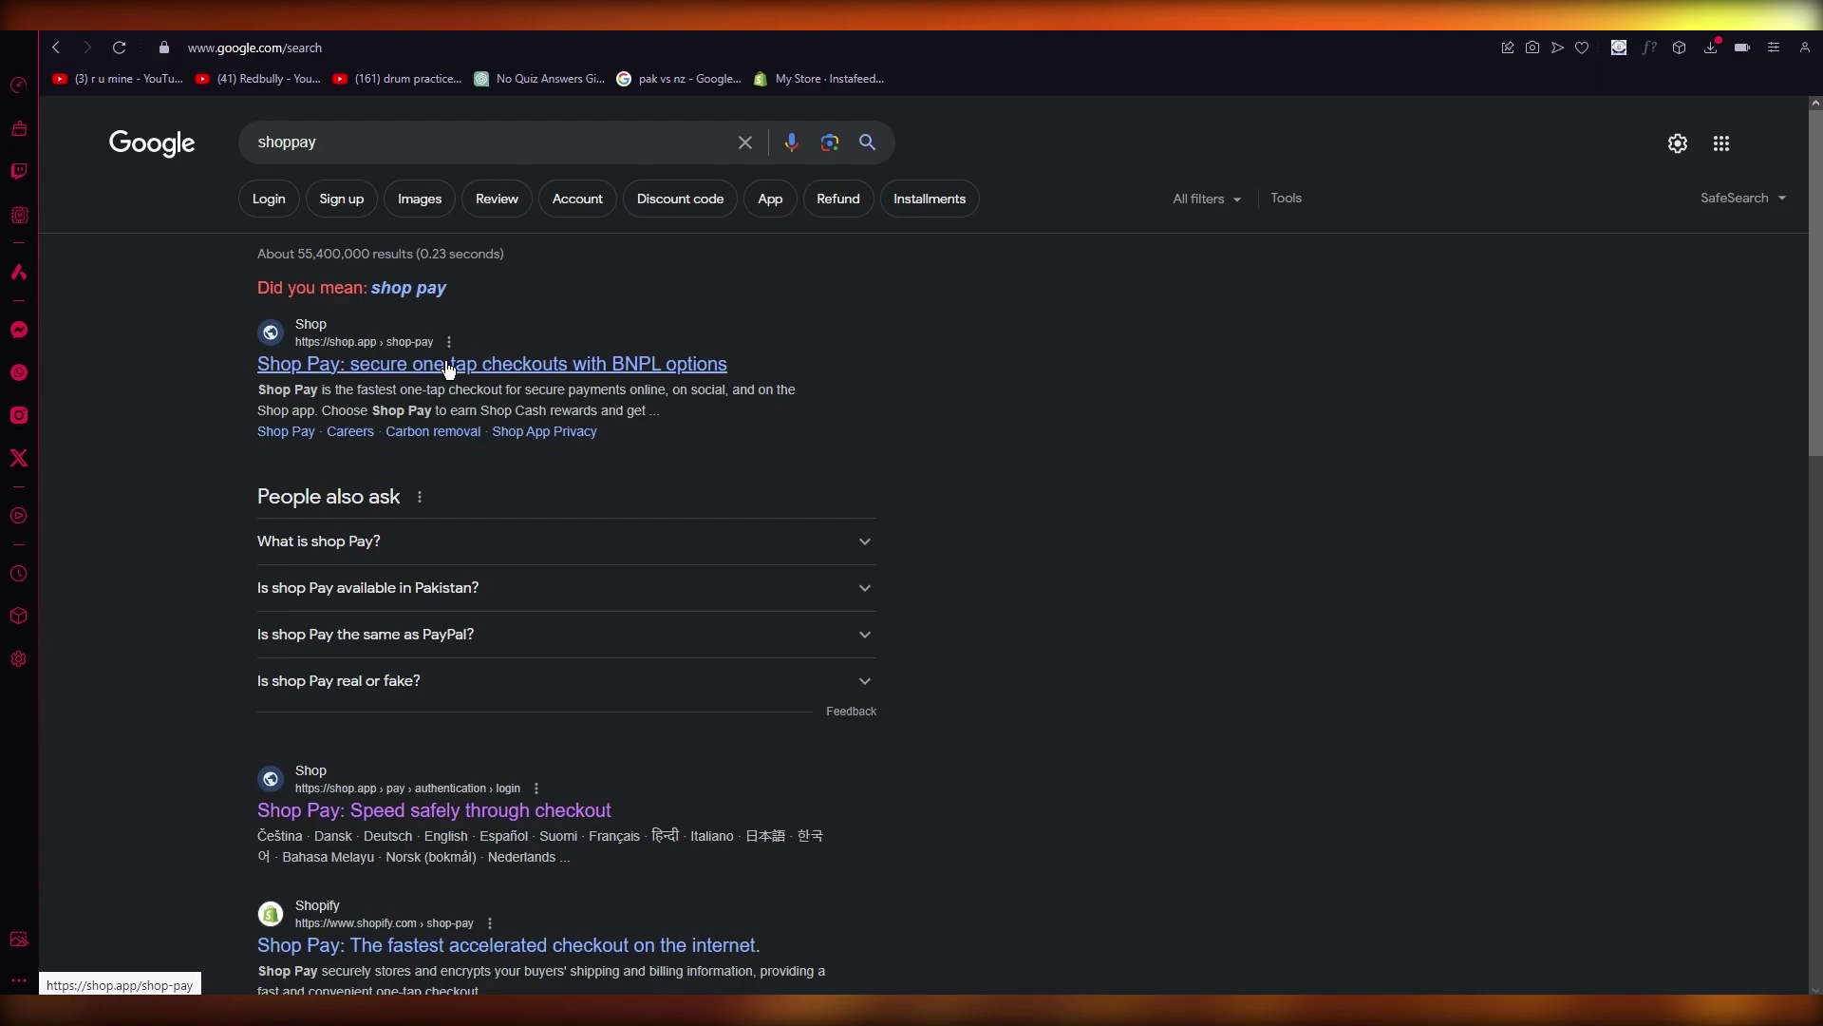
click(449, 366)
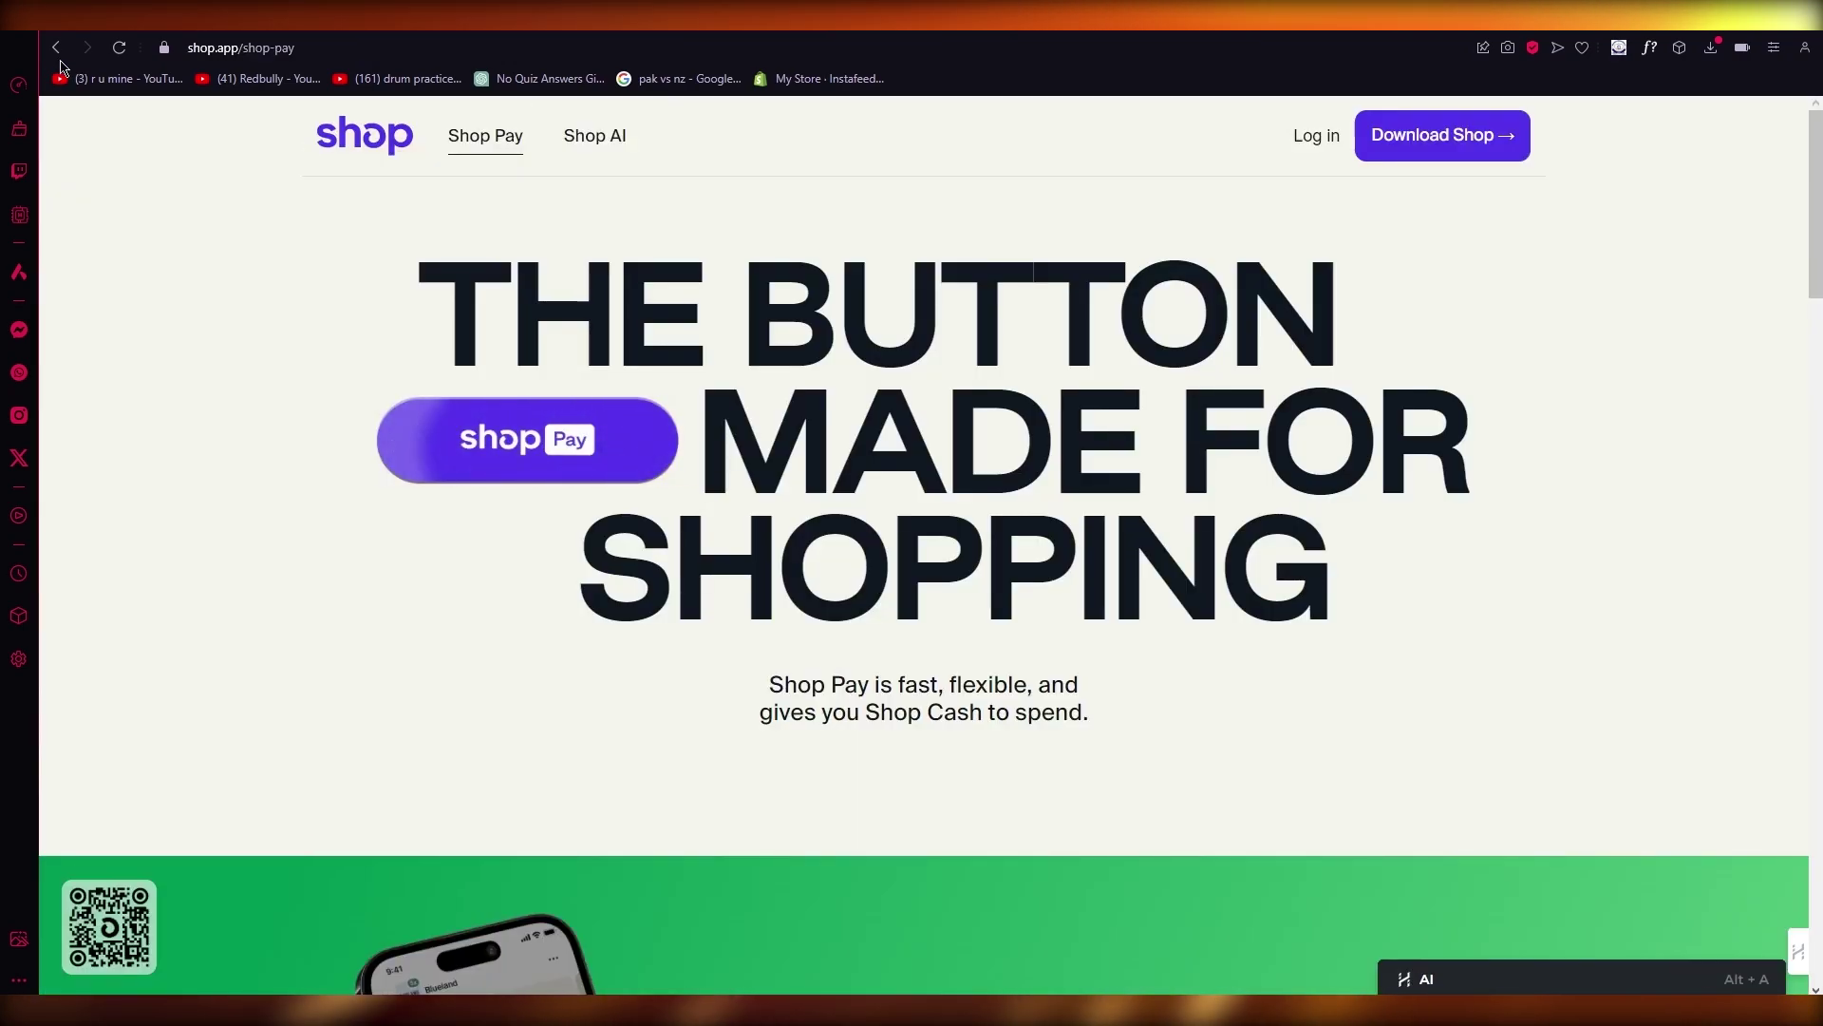
Step: Go back to the results and refine the search to 'shop pay shopify'
click(54, 48)
click(389, 143)
text(shoppay s)
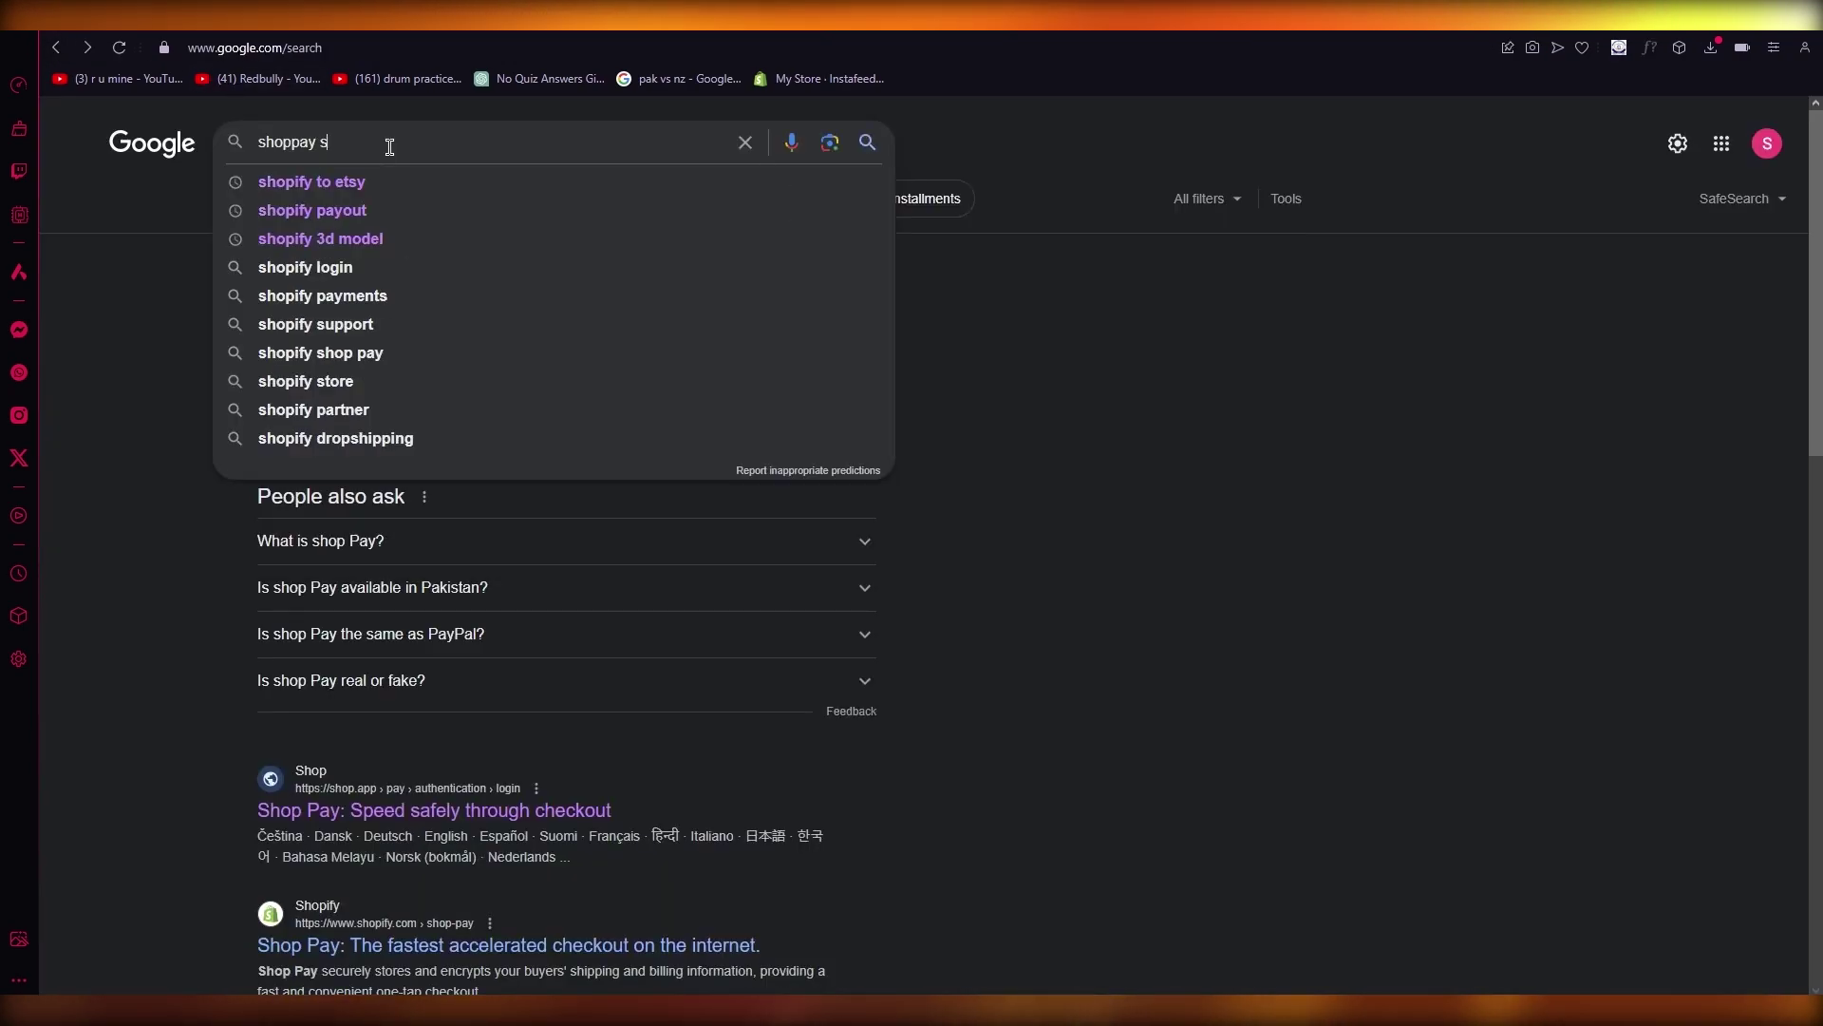
text(opify)
key(Down)
key(Return)
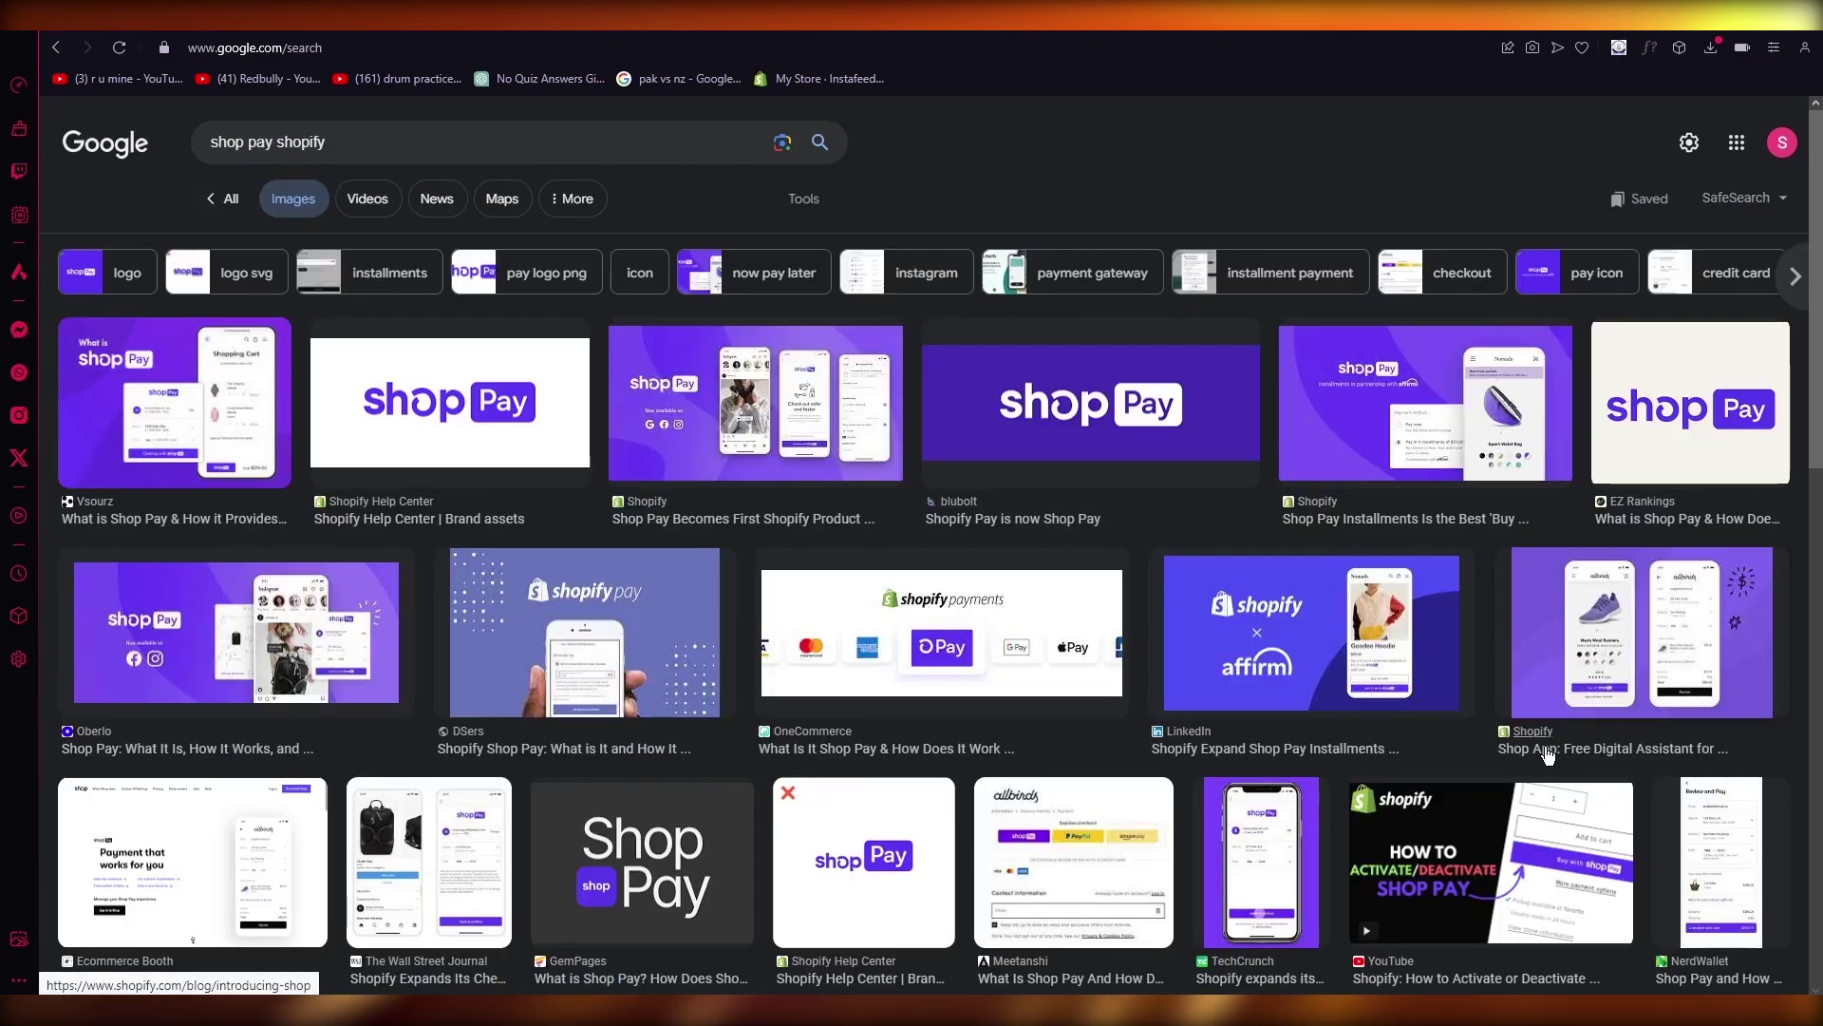
Step: Preview the OneCommerce, Wall Street Journal and Meetanshi allbirds checkout images
scroll(1388, 714, down, 2)
click(1048, 462)
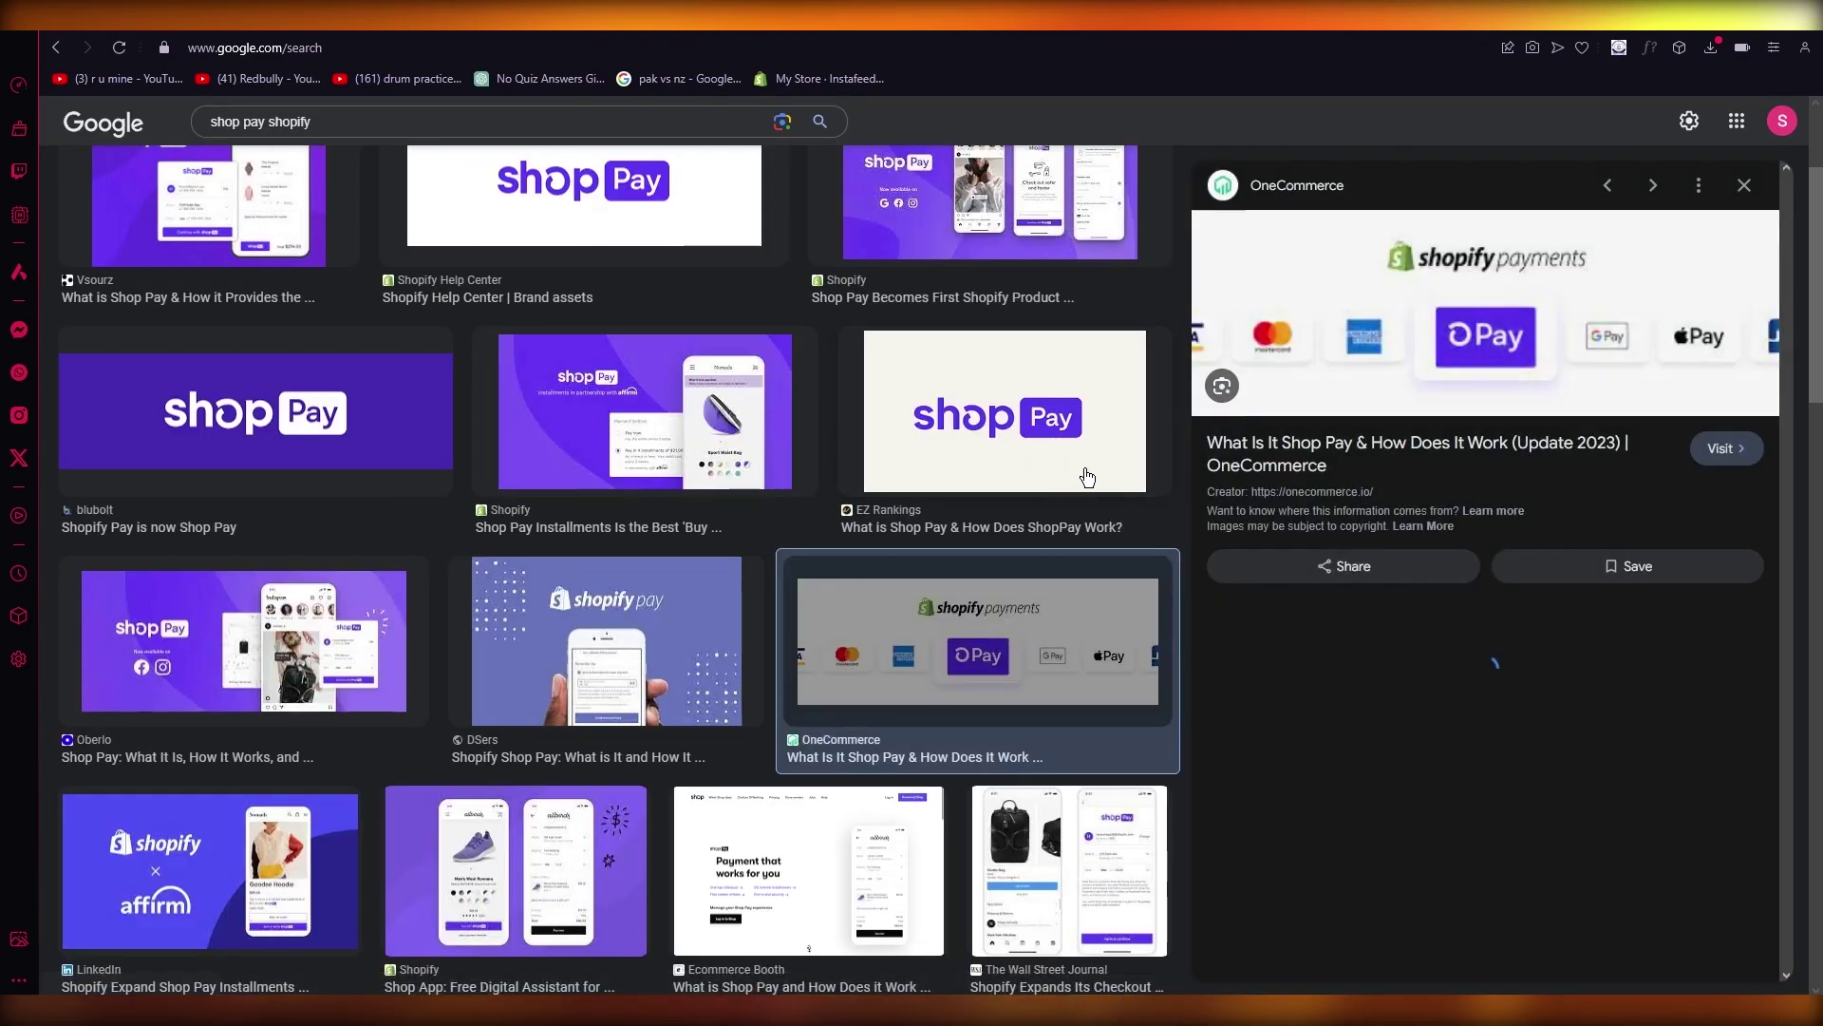
scroll(1488, 397, down, 1)
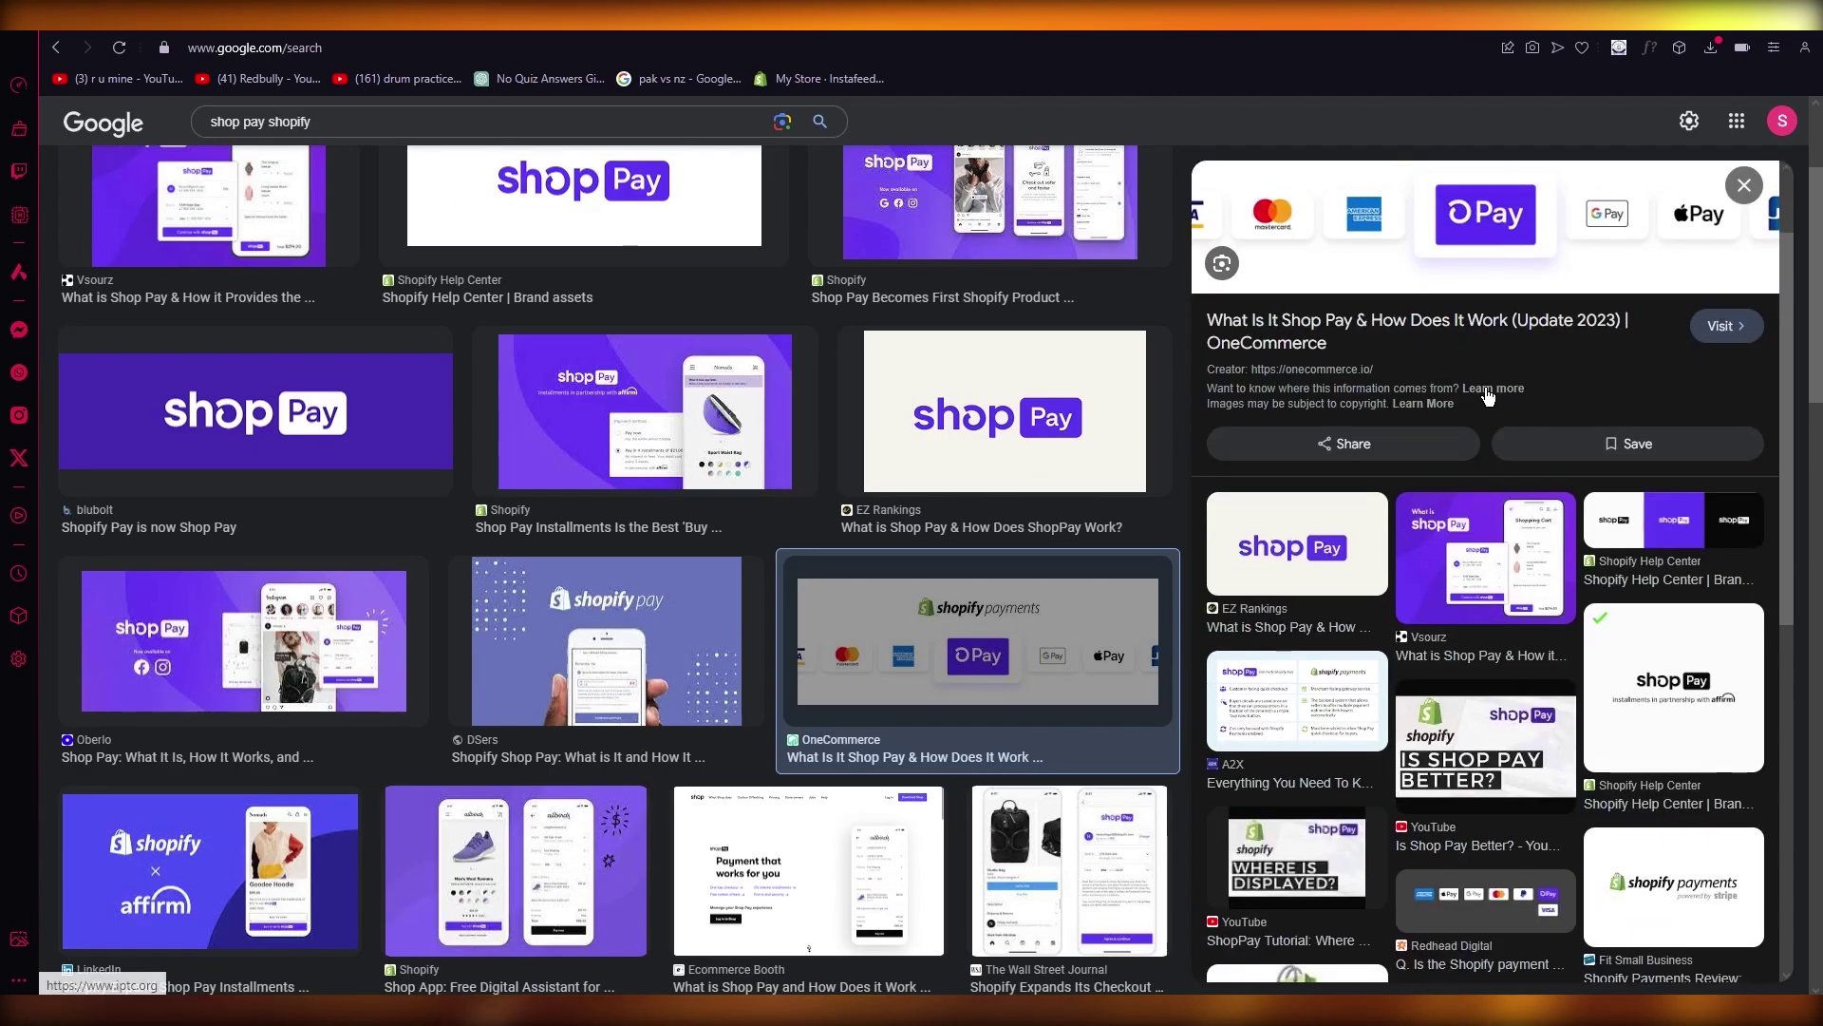
click(1059, 870)
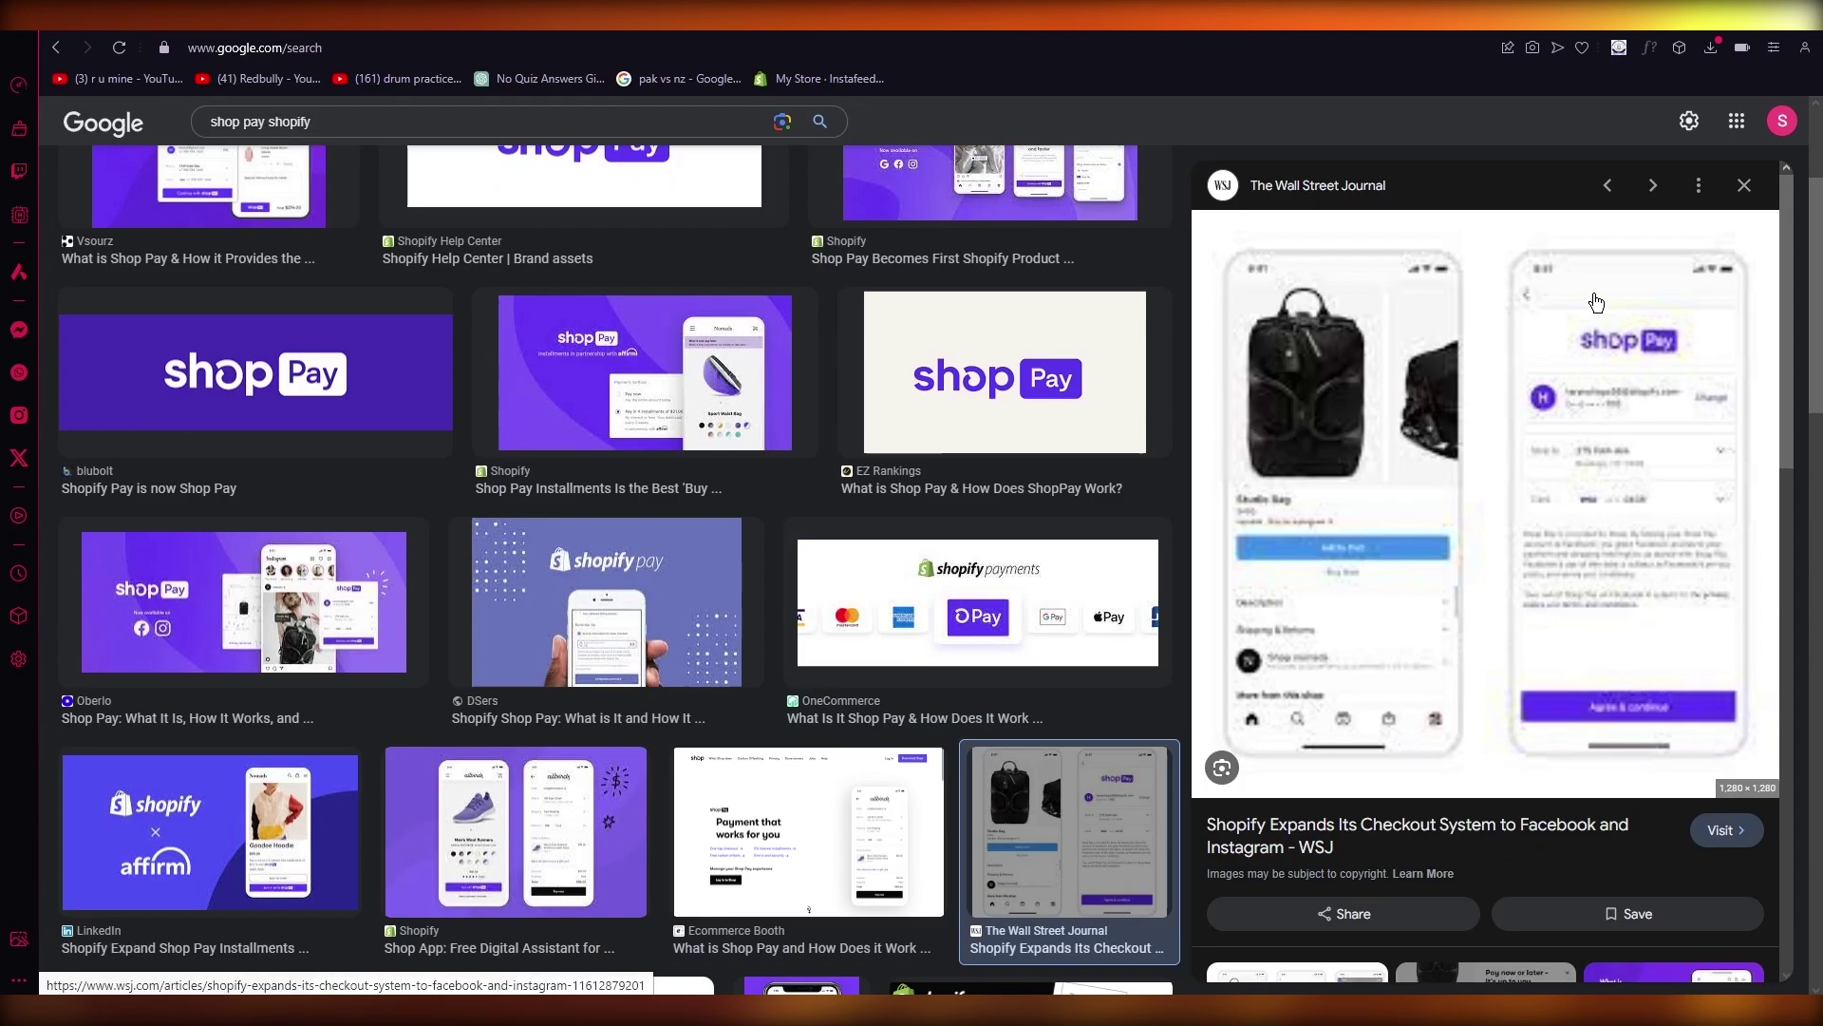
scroll(1636, 489, down, 8)
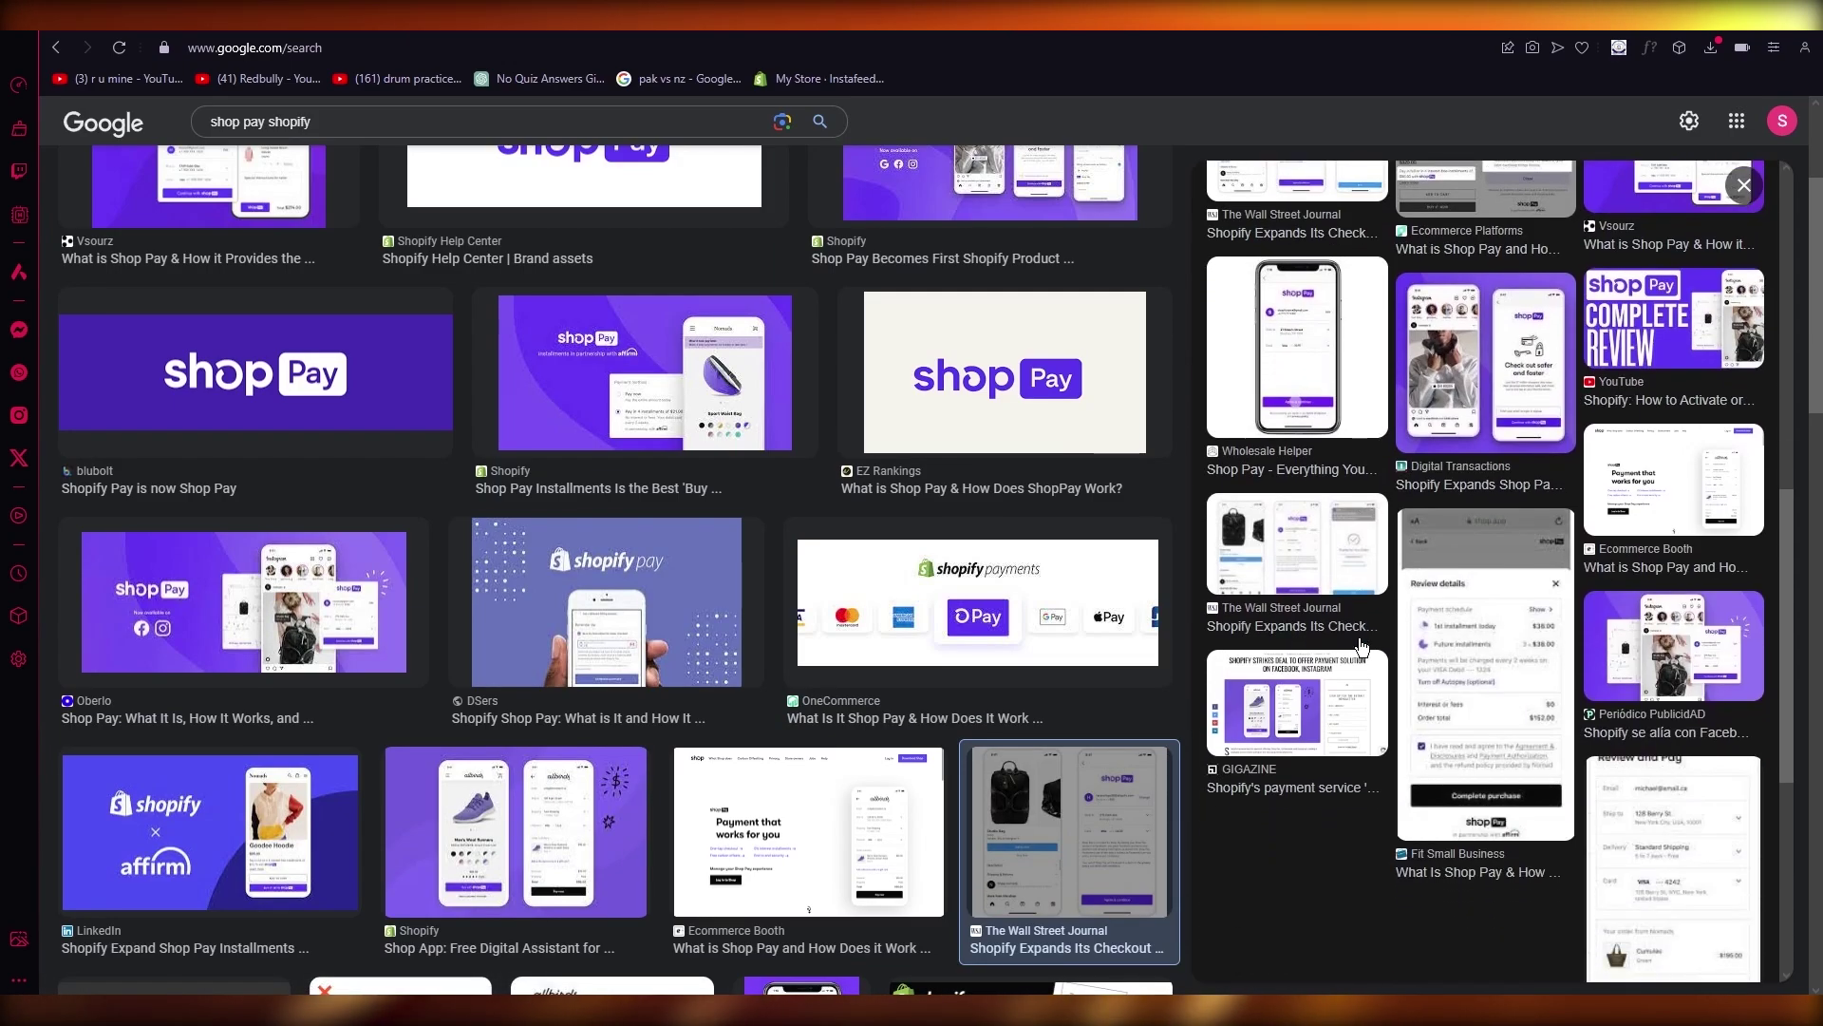
scroll(896, 682, down, 3)
scroll(896, 681, down, 3)
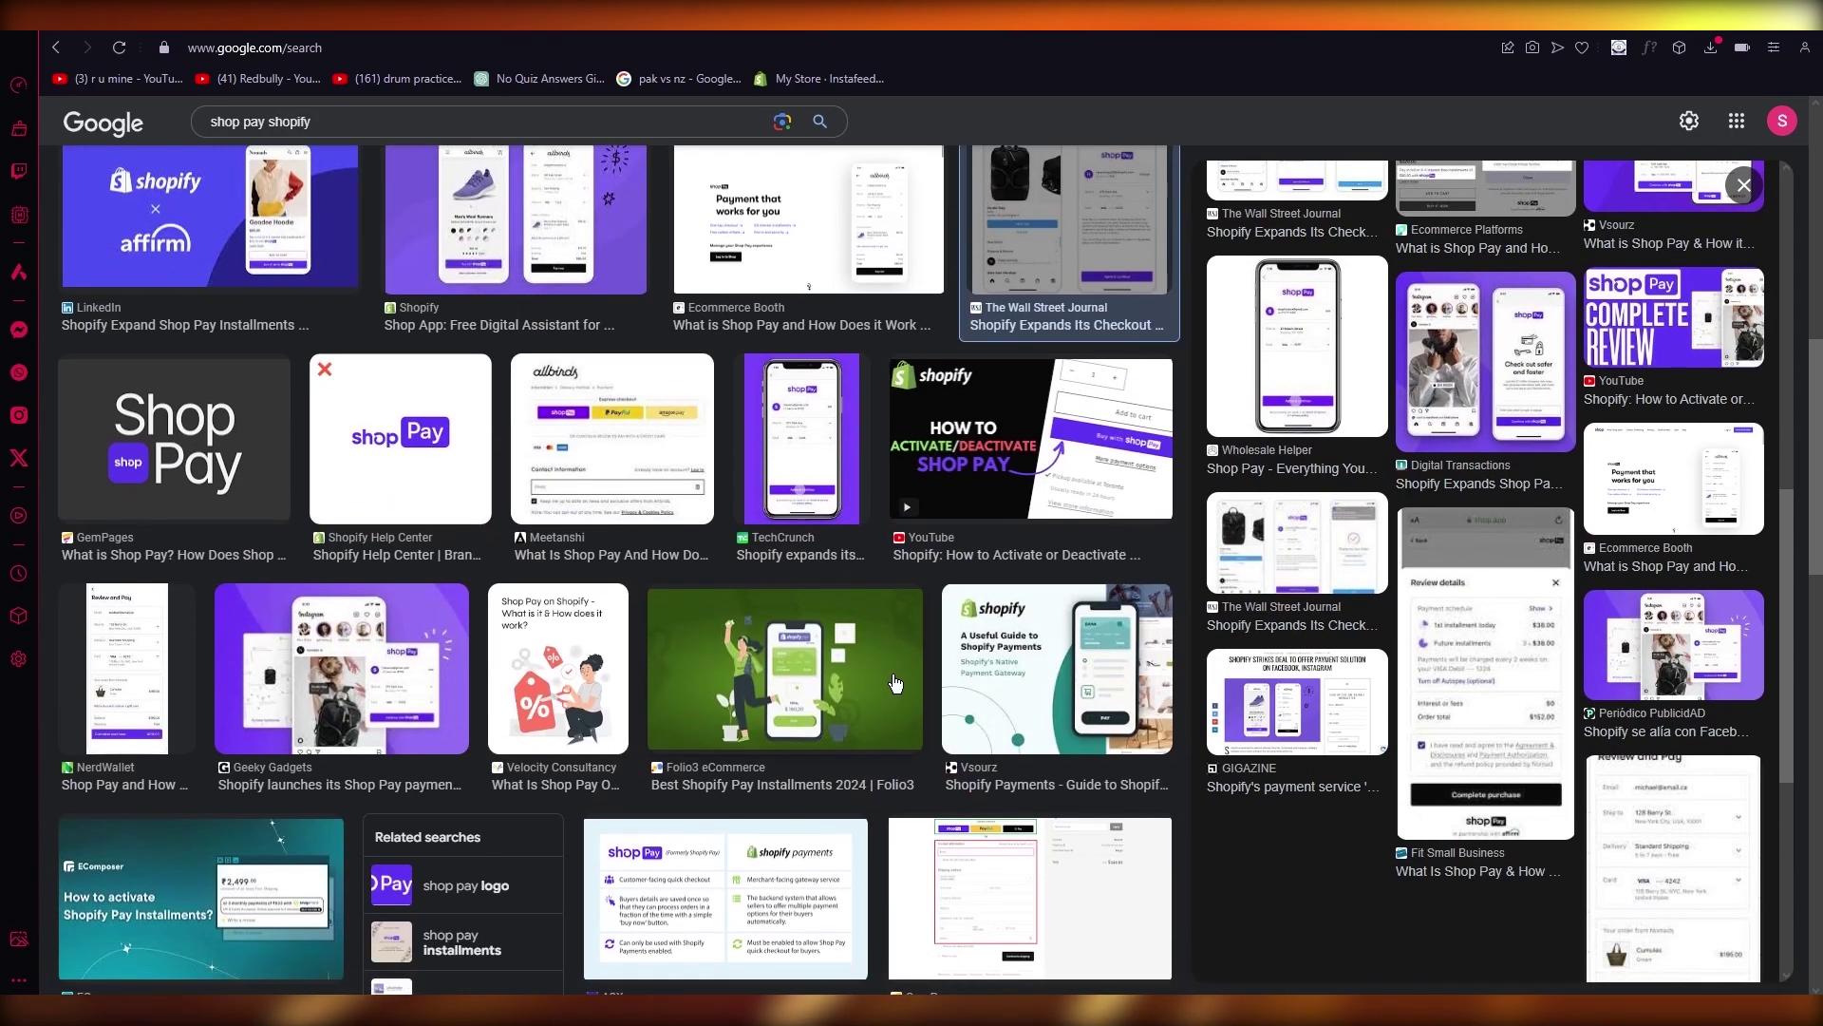
click(612, 439)
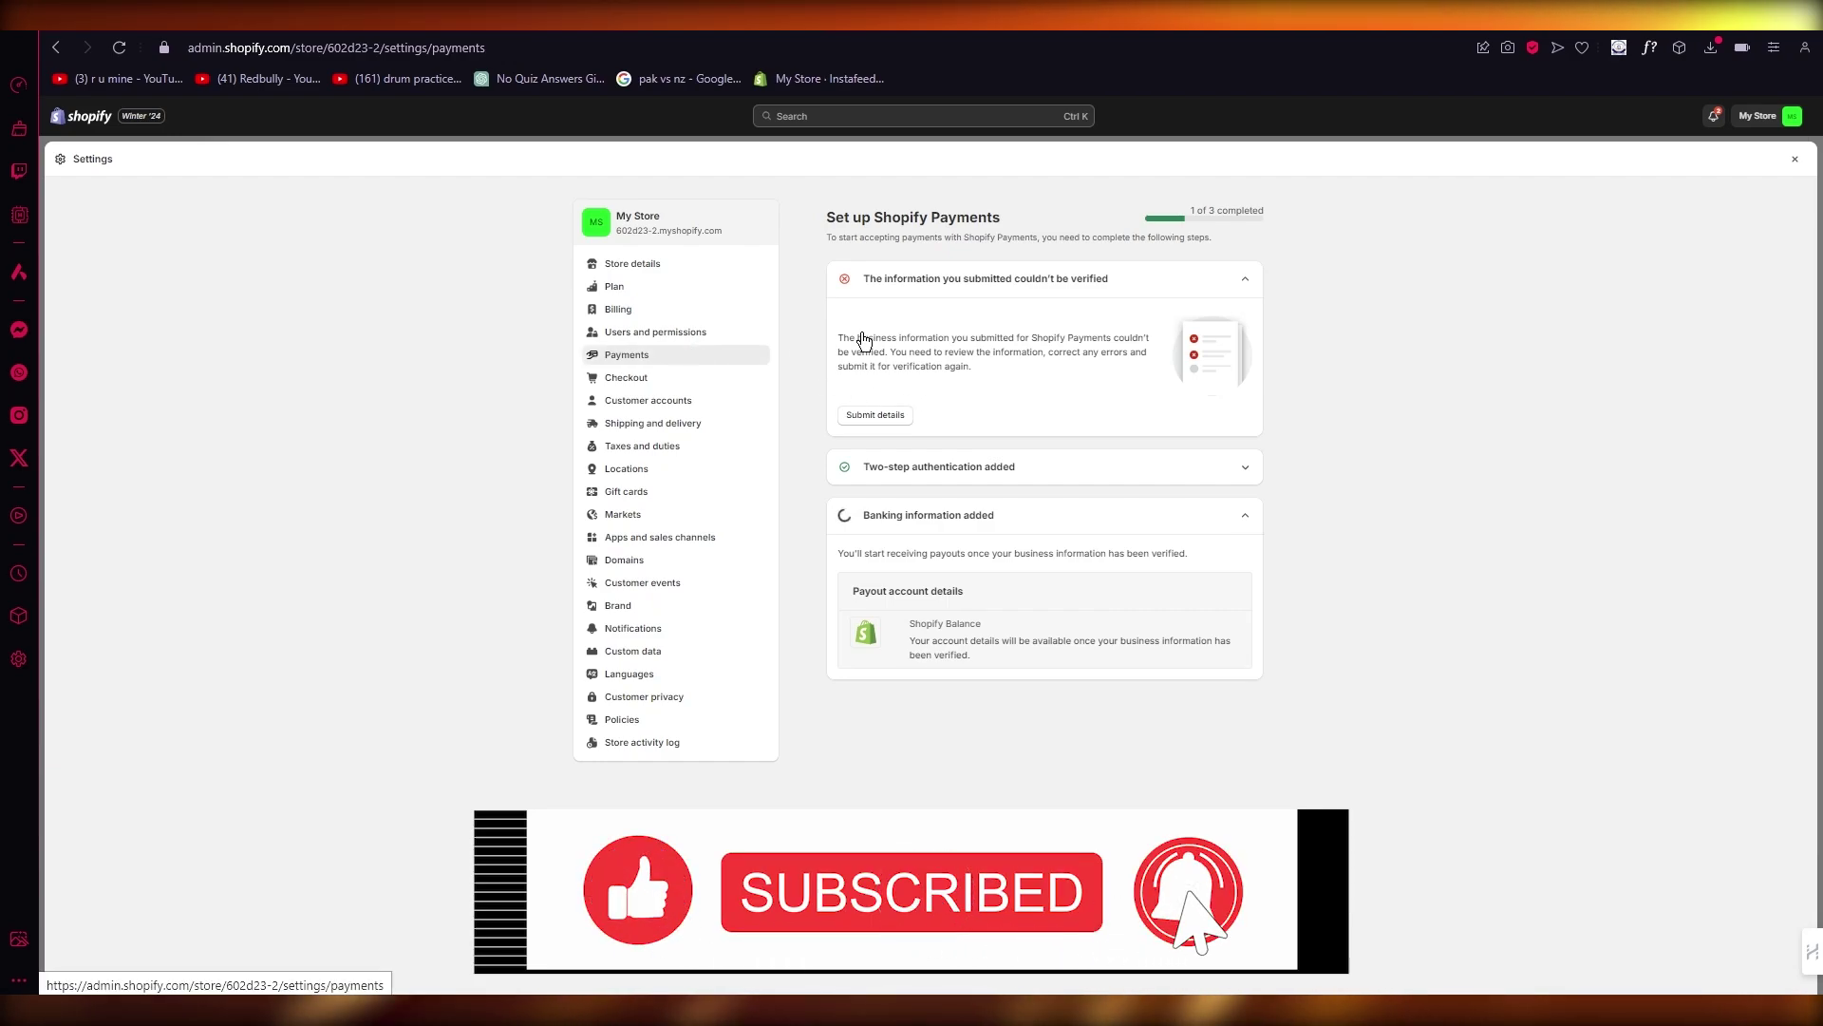
Step: Go back to the Shopify tab and open Payments in the Settings sidebar
click(627, 354)
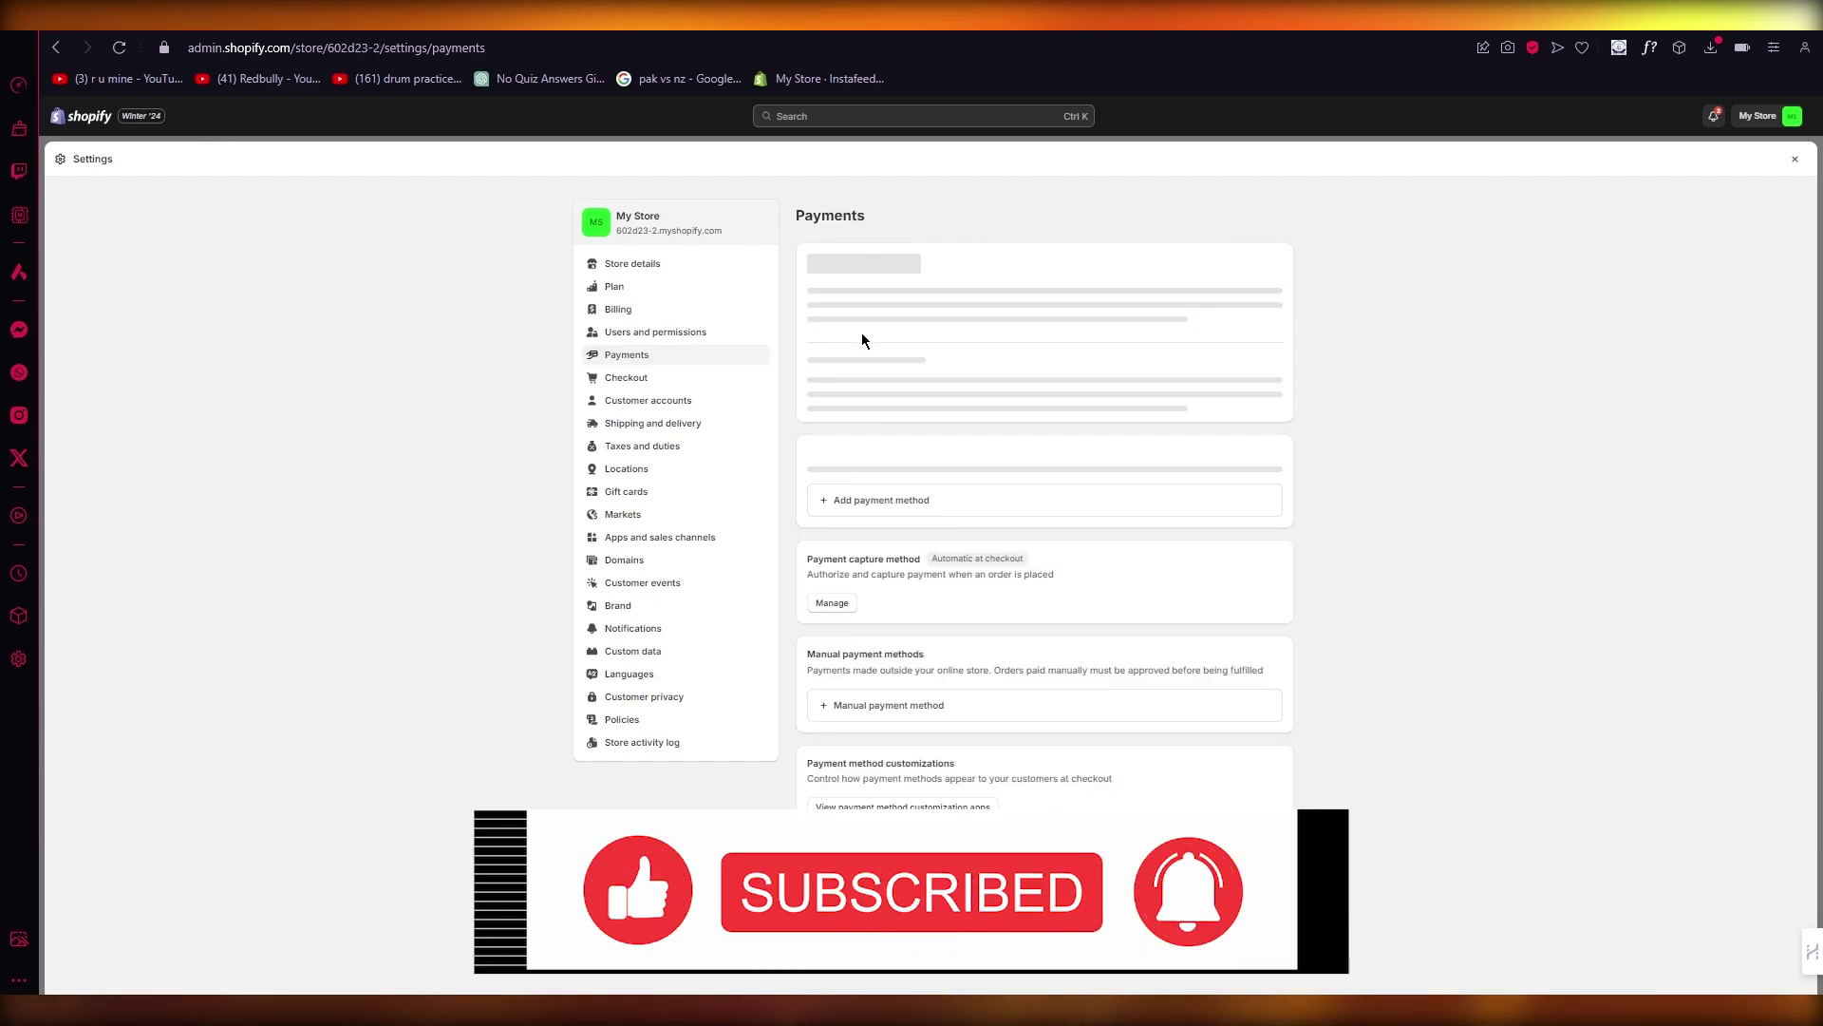